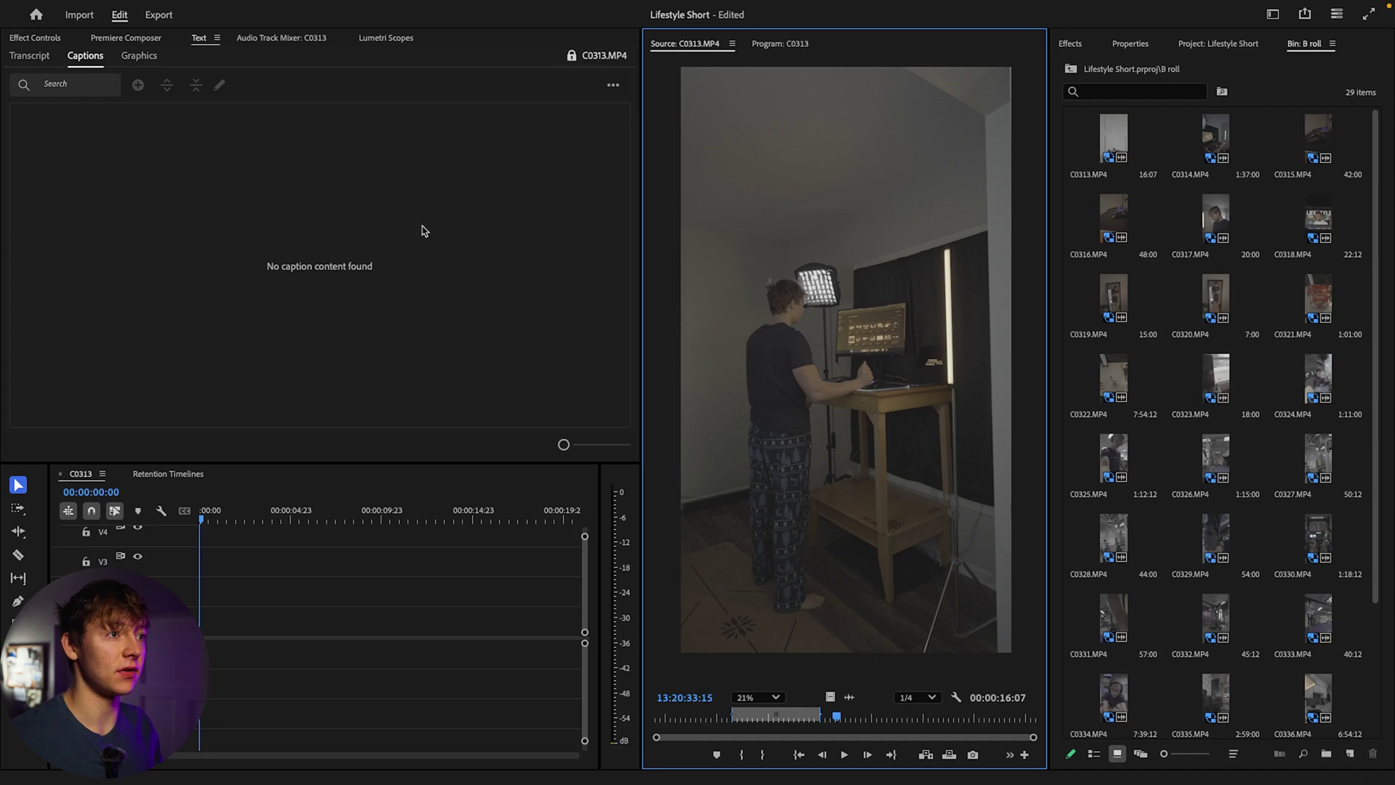
Display clip C0313.MP4 in the Source Monitor
click(440, 567)
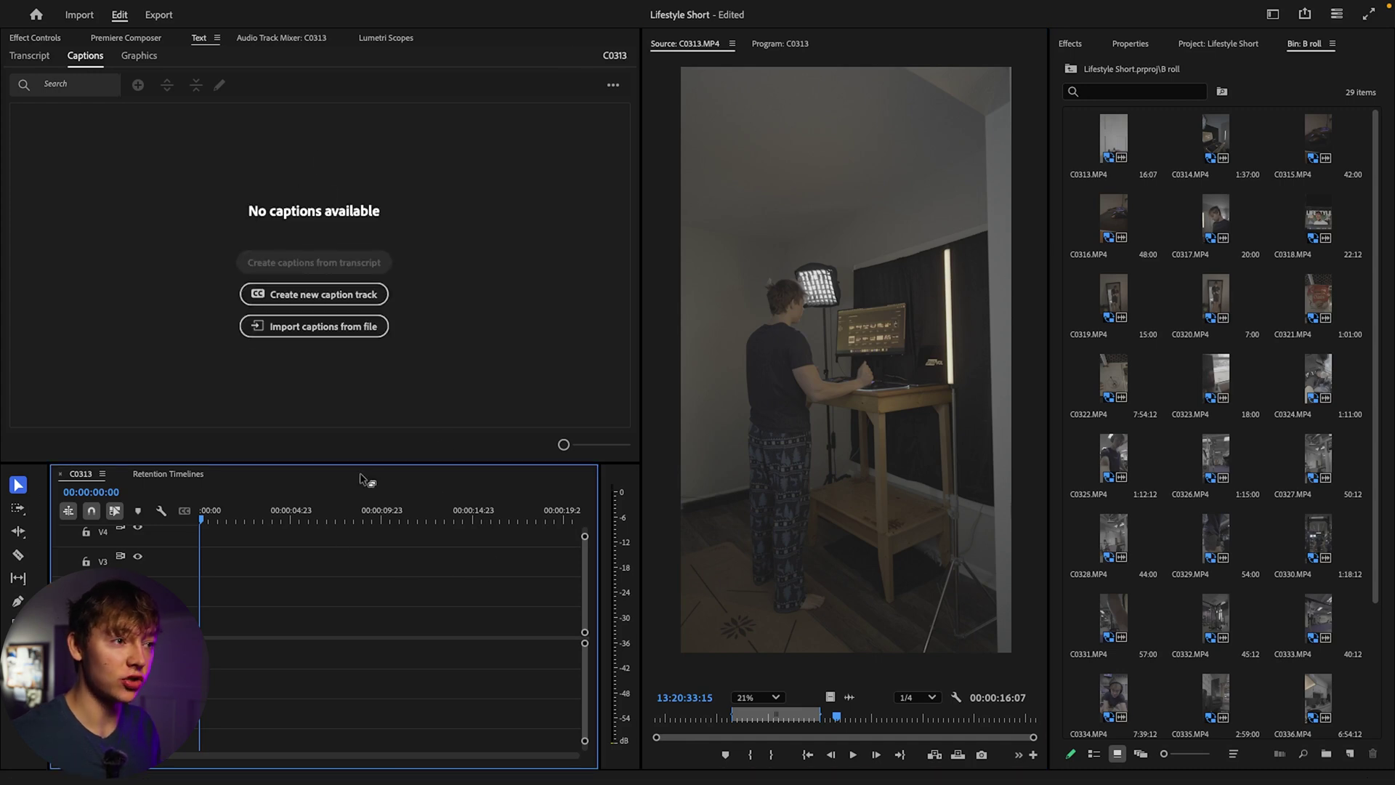
click(812, 171)
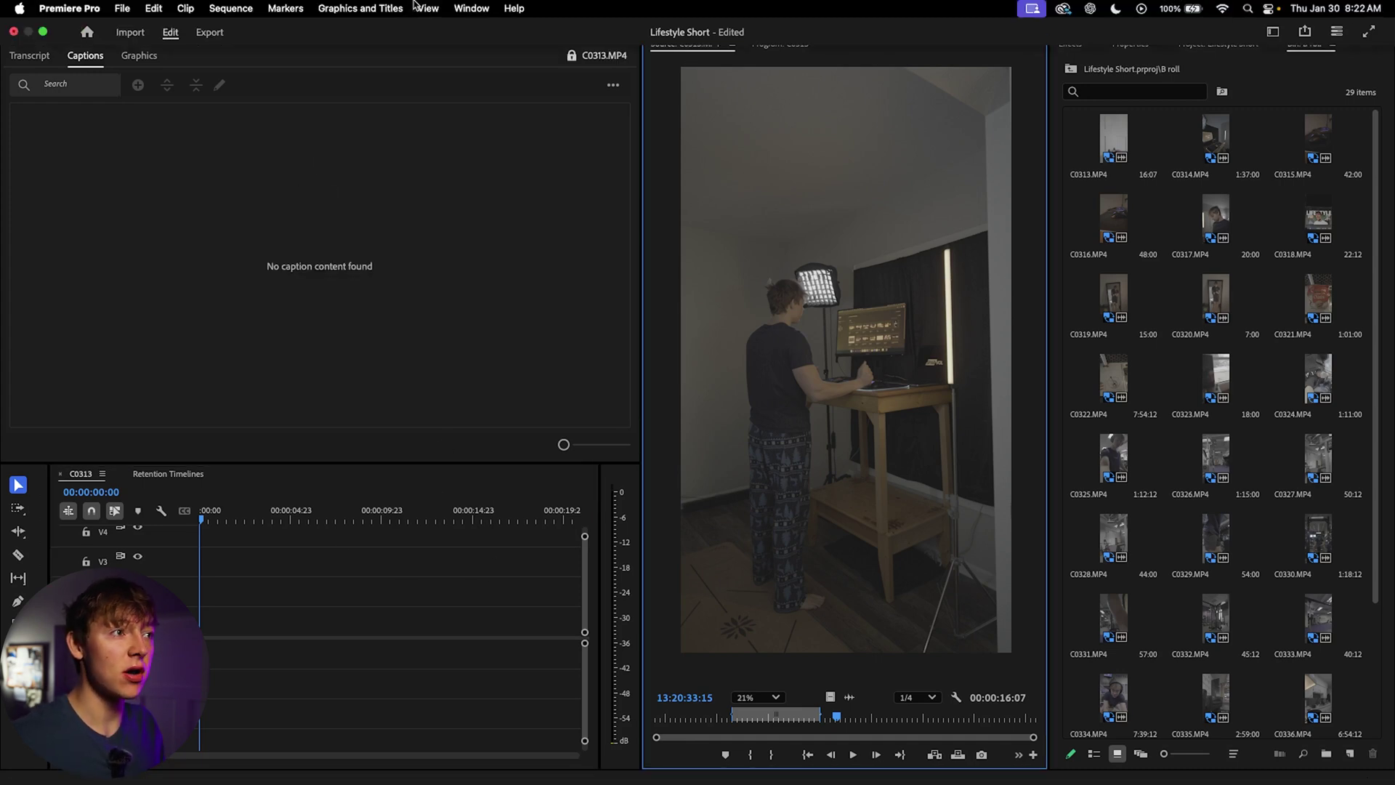
click(473, 9)
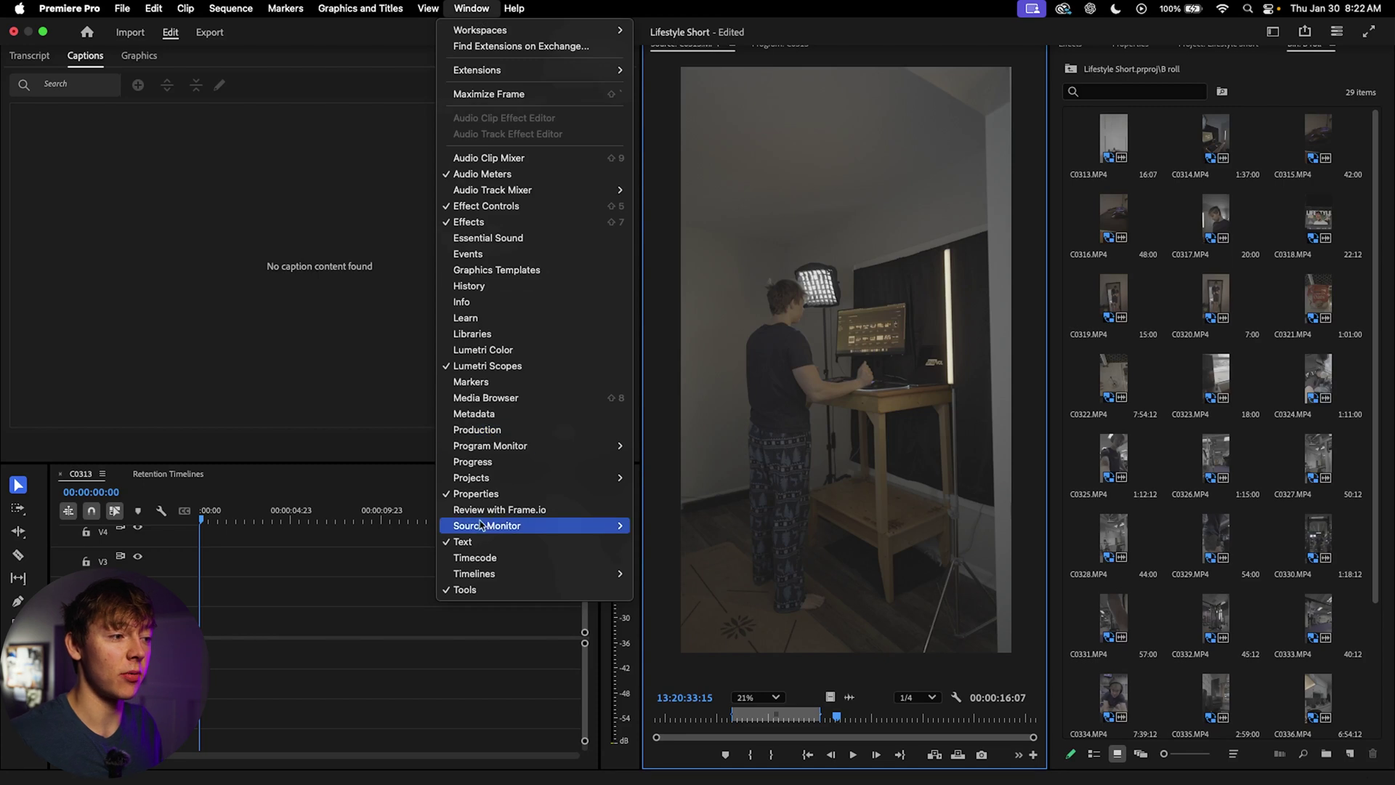
mouse_move(490, 526)
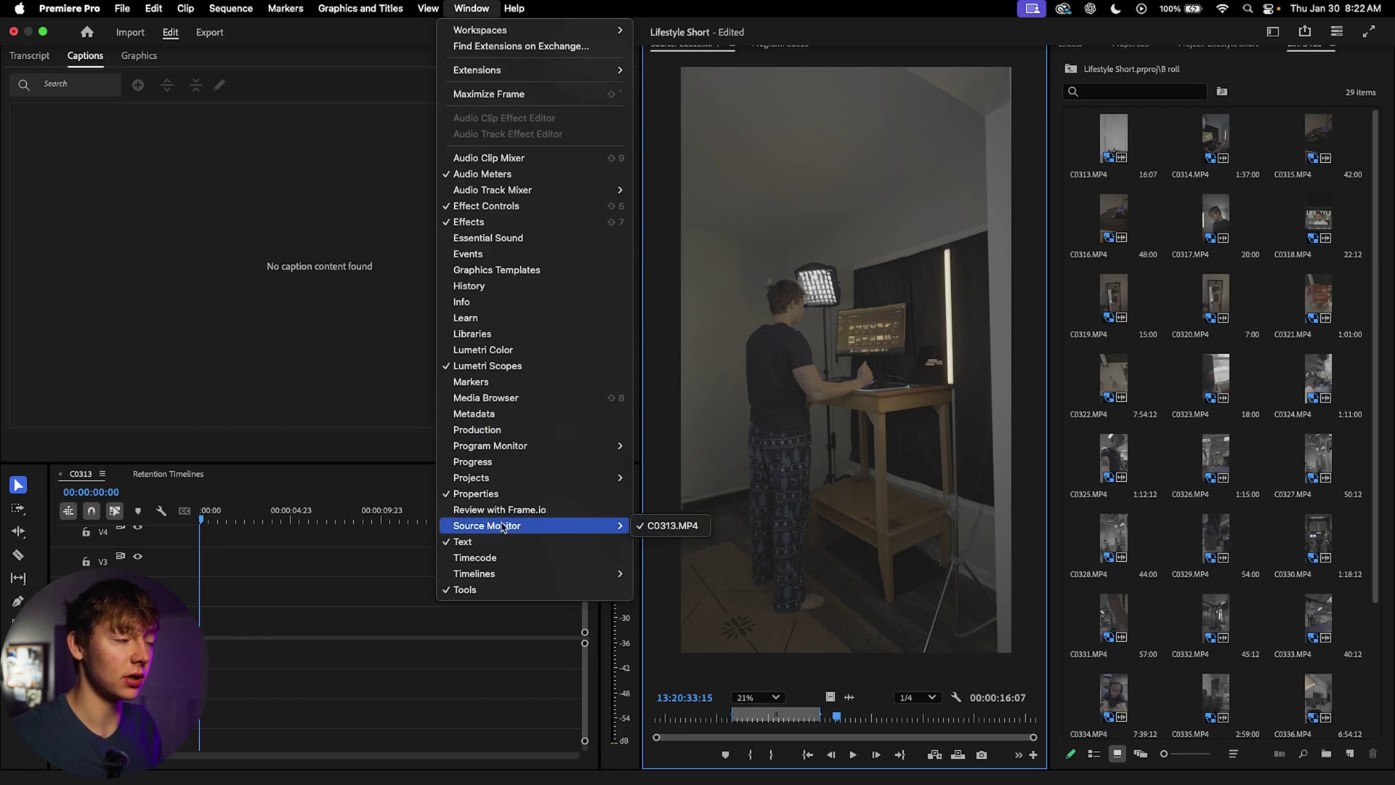
click(672, 525)
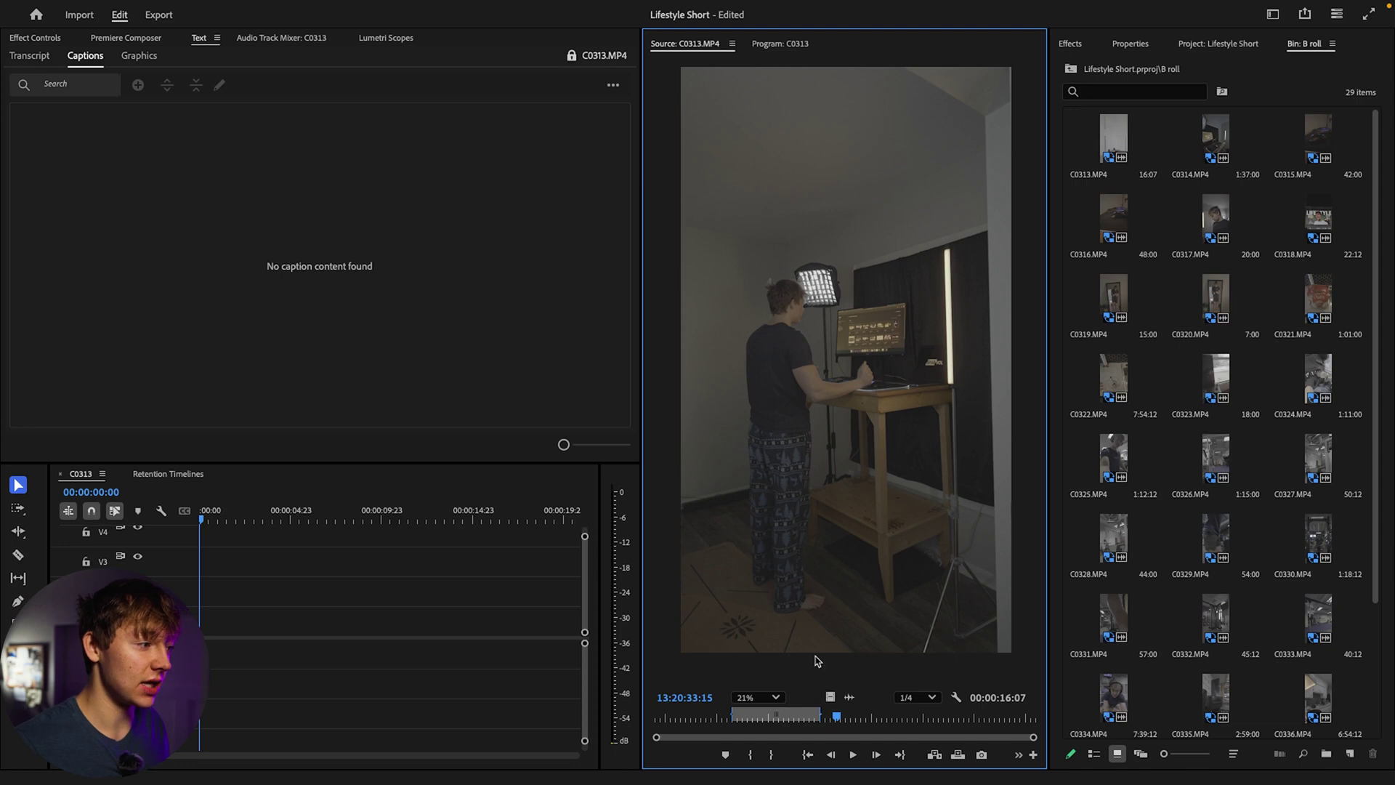
Mark a 9:06 range of C0313.MP4, place it with audio at the timeline's start, and scrub through it
drag(726, 714, 896, 719)
key(i)
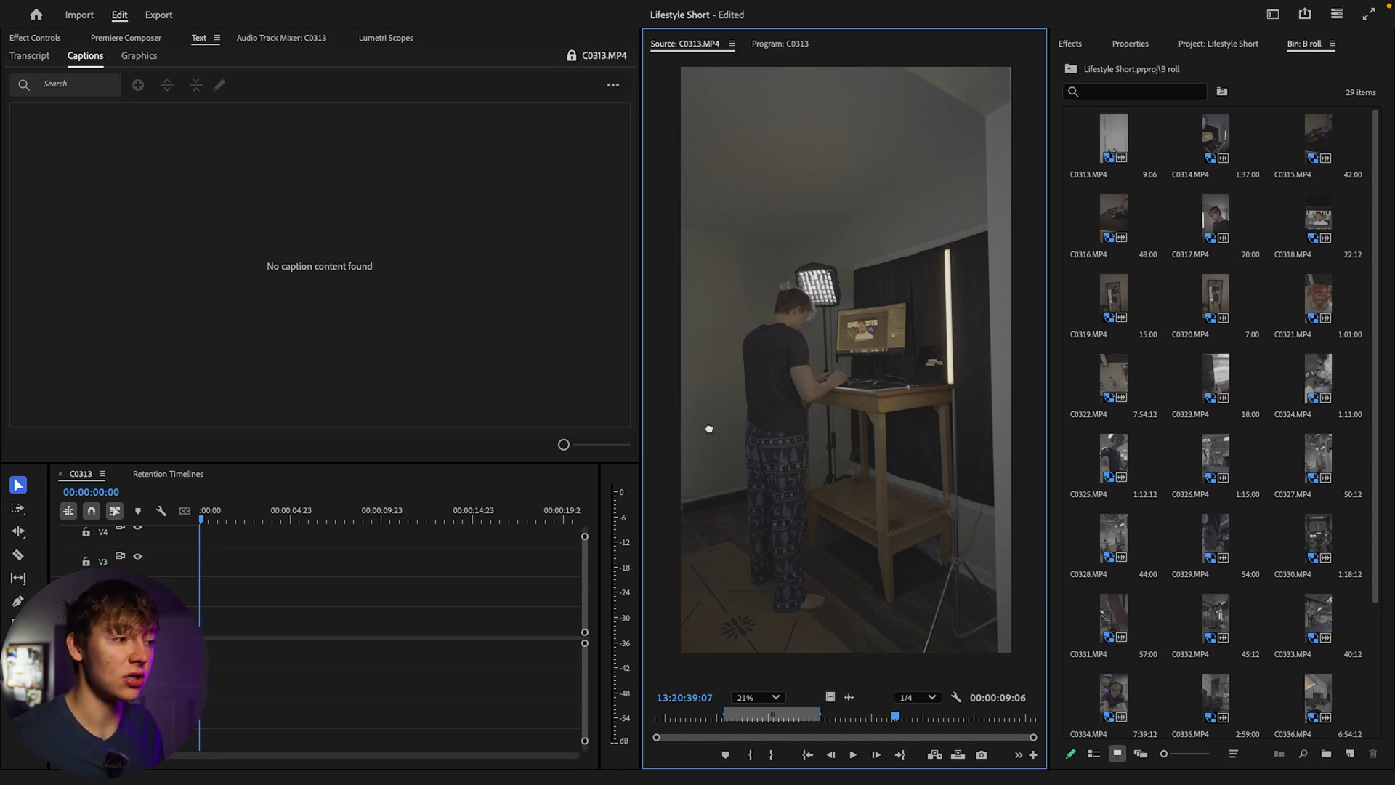
drag(709, 428, 278, 622)
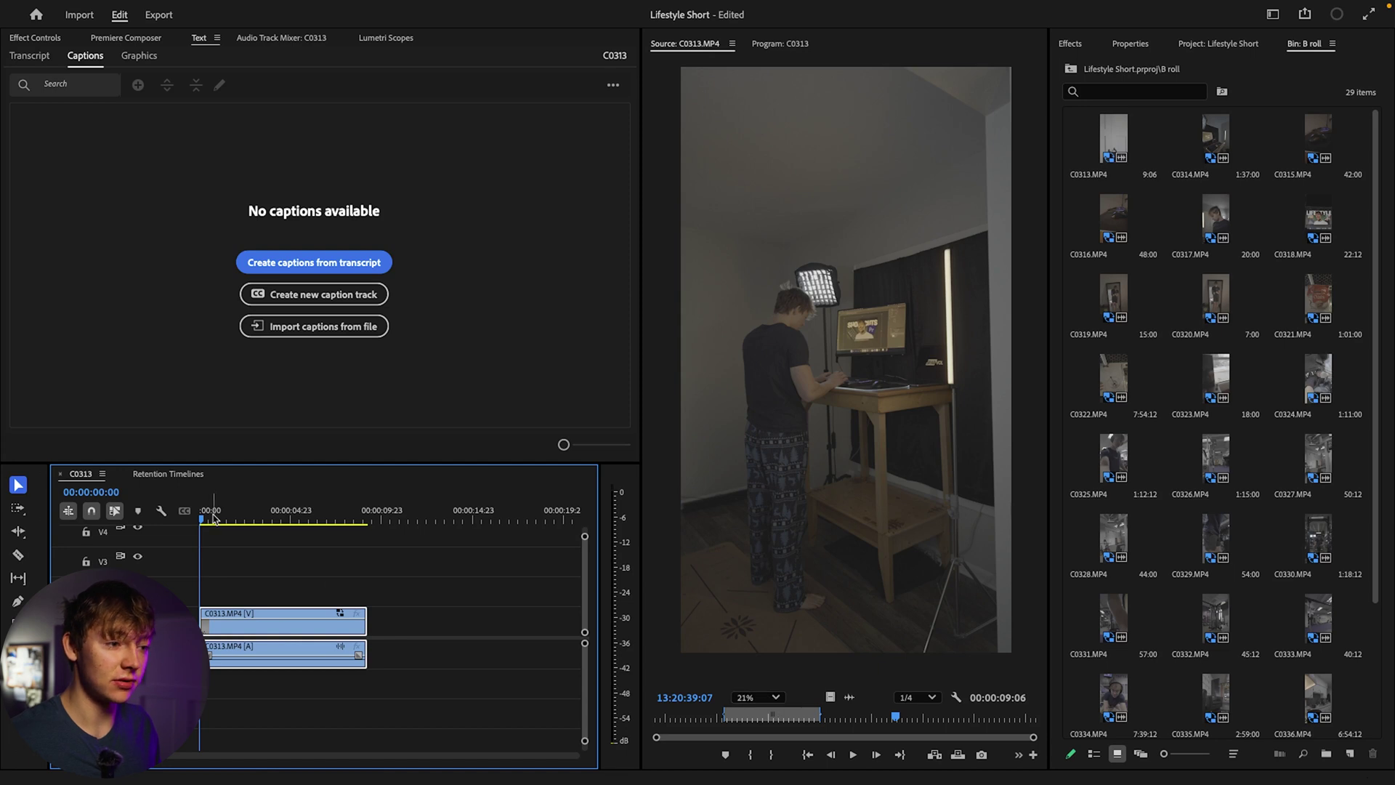
drag(202, 519, 267, 520)
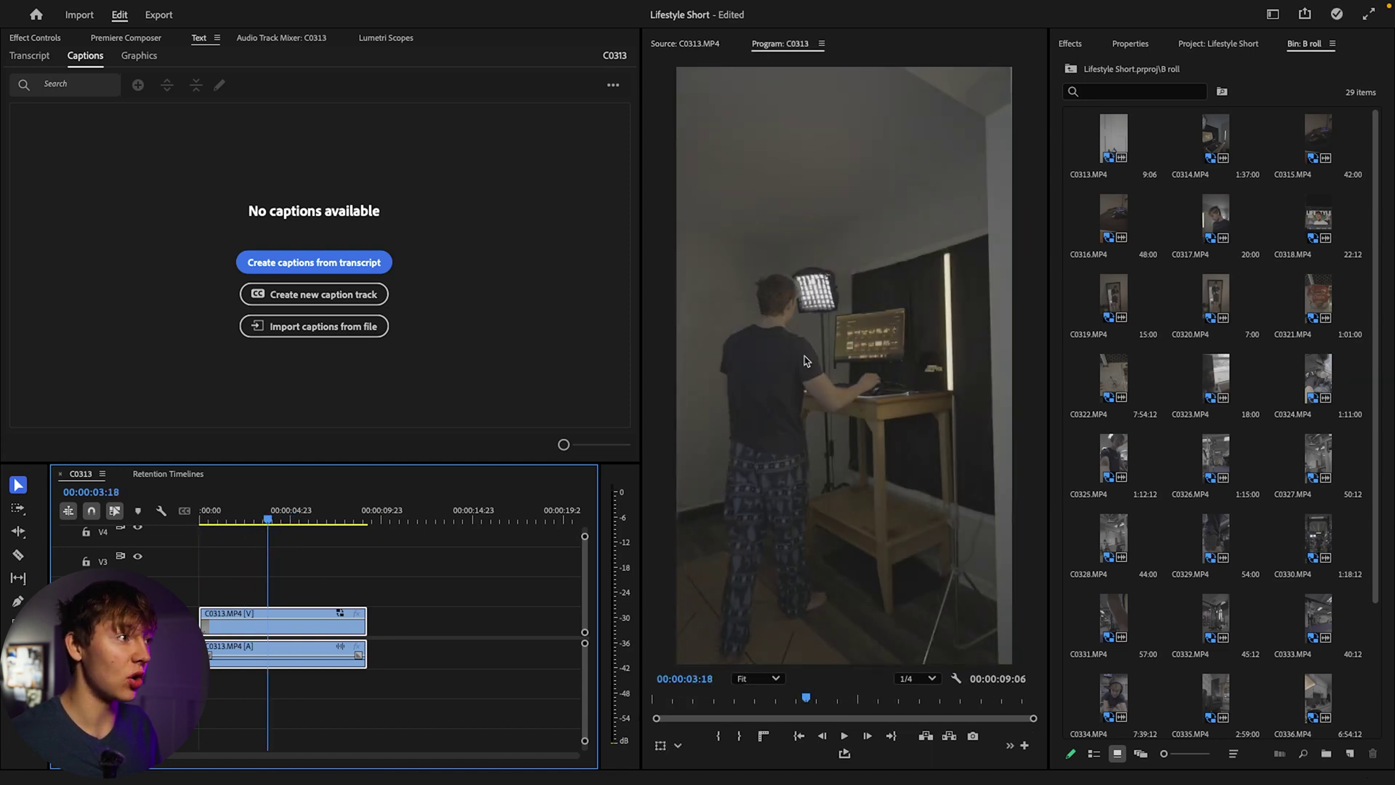
Clear the In and Out points of C0313.MP4 and place the full-length clip on the track above the existing one
click(706, 43)
right_click(808, 705)
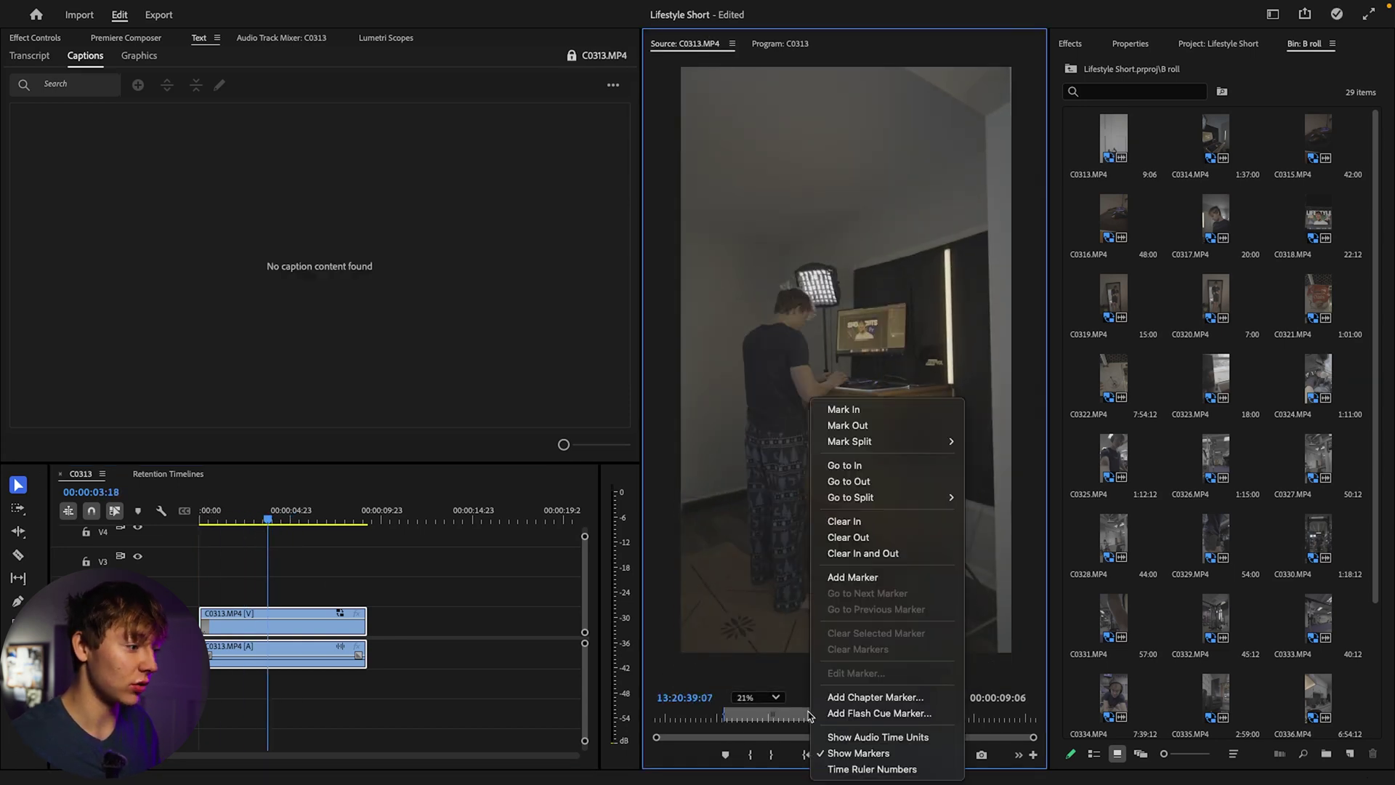
click(863, 553)
drag(846, 436, 391, 587)
key(minus)
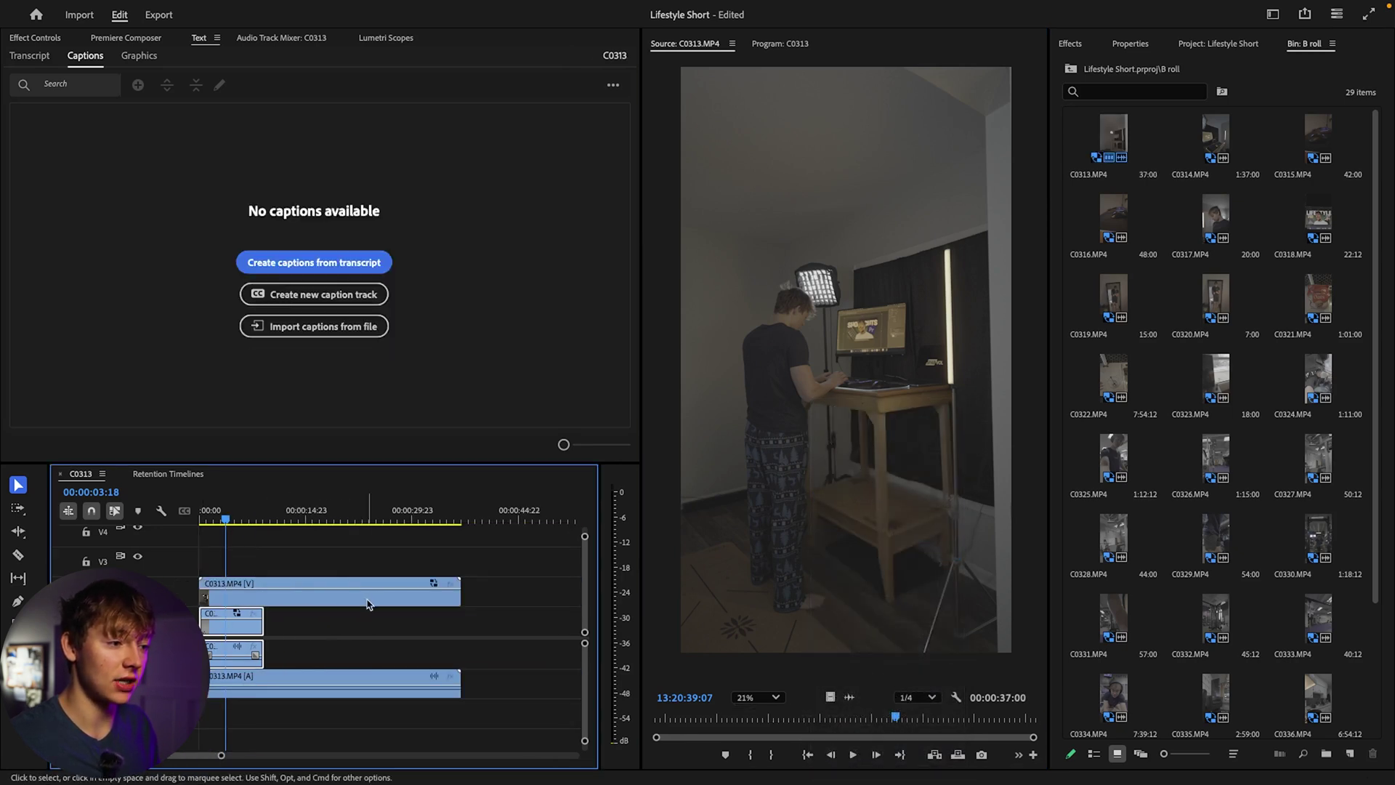
Delete the full-length C0313.MP4 clip and the shorter marked C0313.MP4 clip from the timeline
click(358, 585)
key(BackSpace)
key(equal)
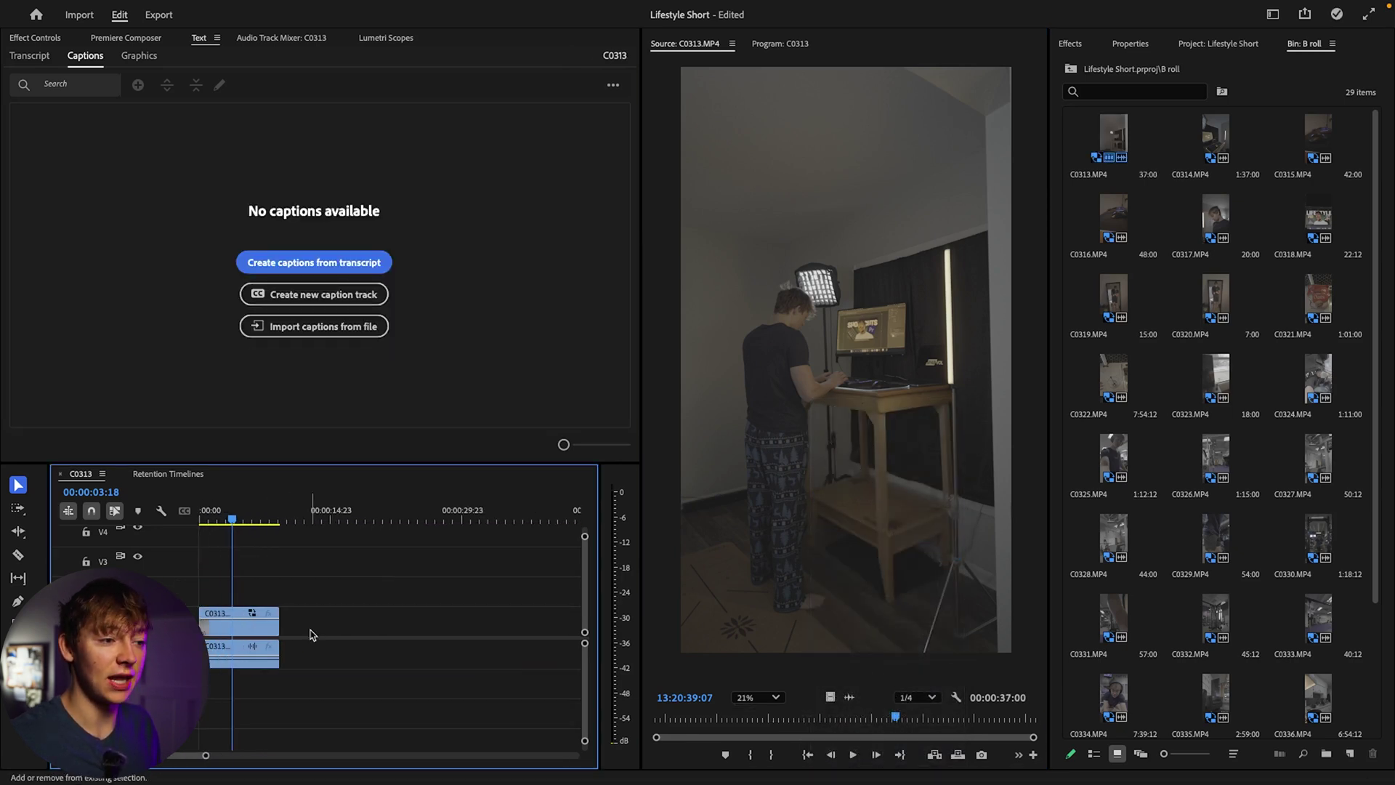
click(242, 618)
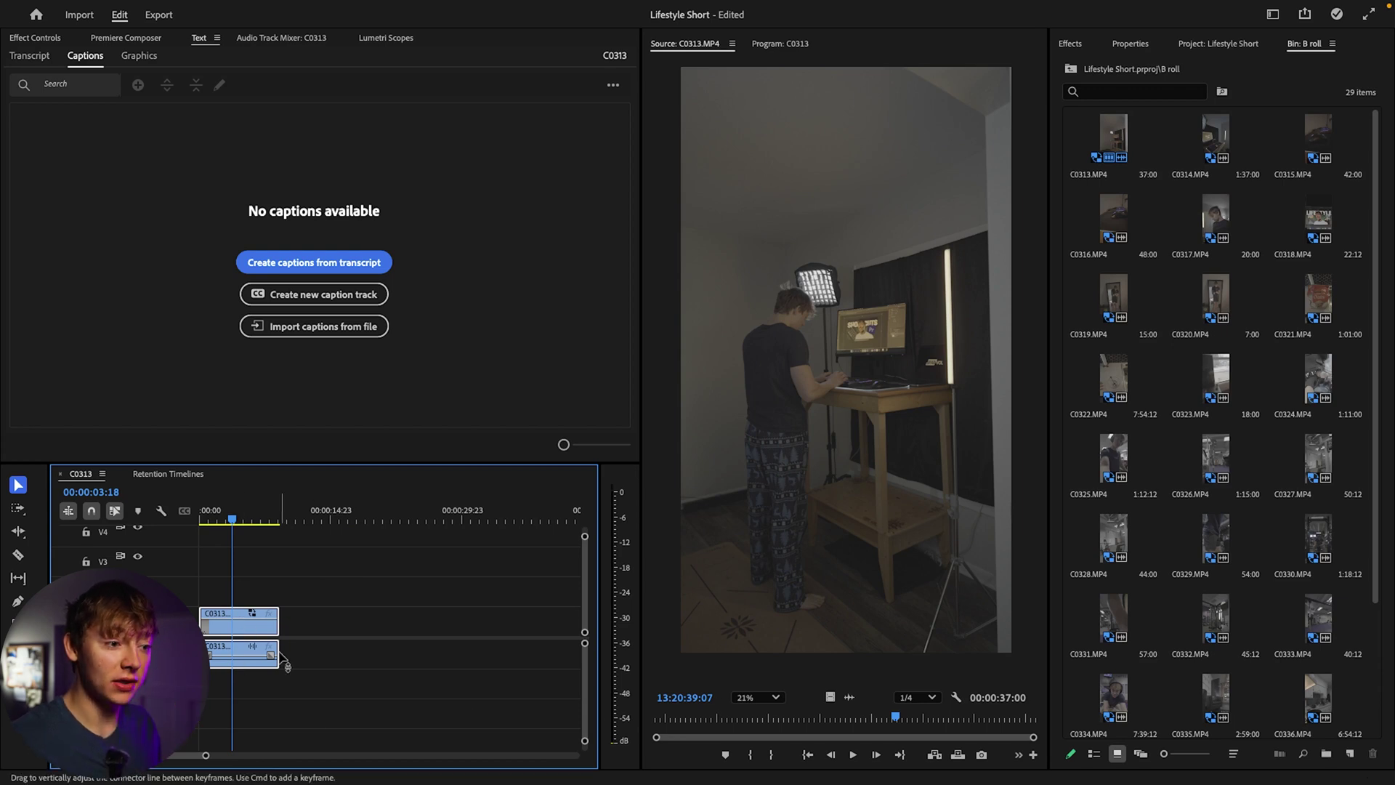
key(equal)
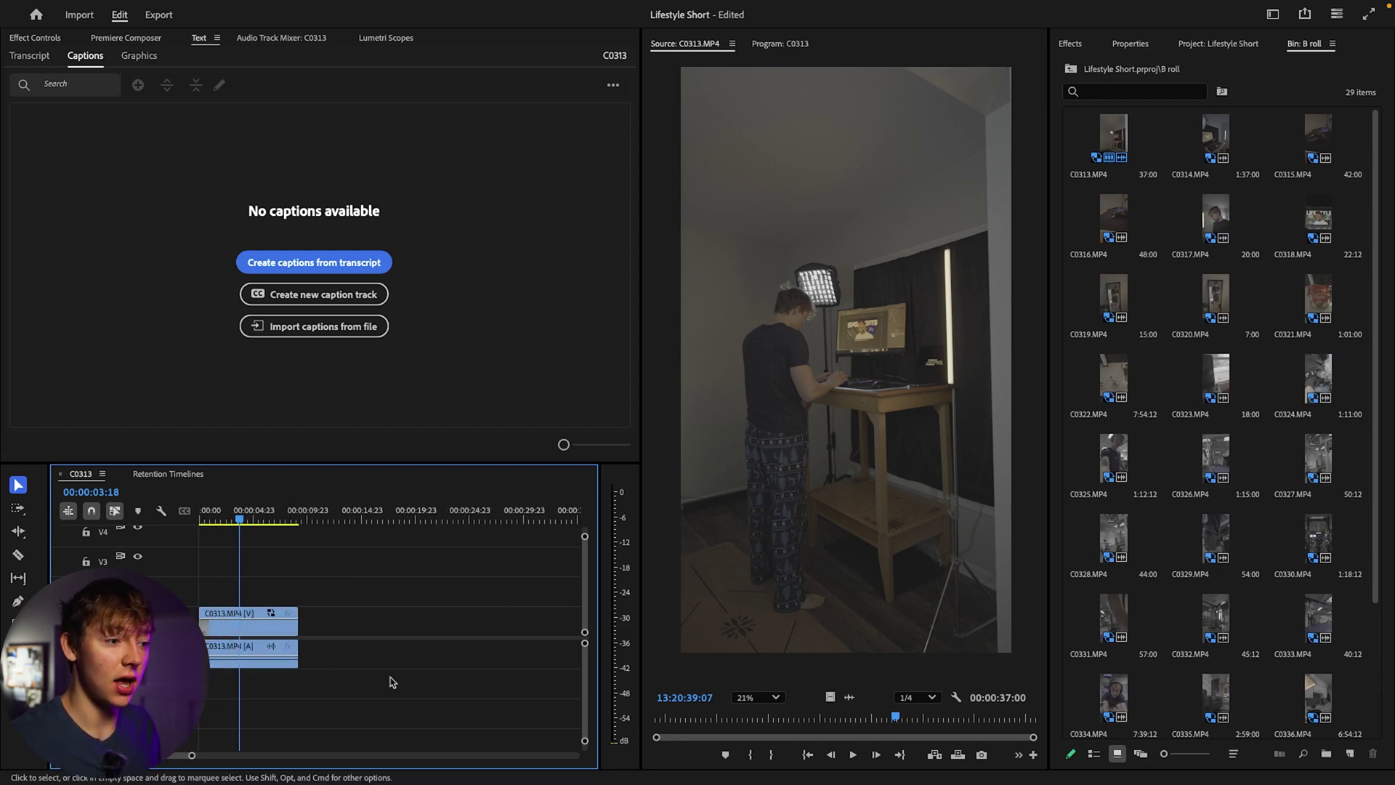
click(247, 651)
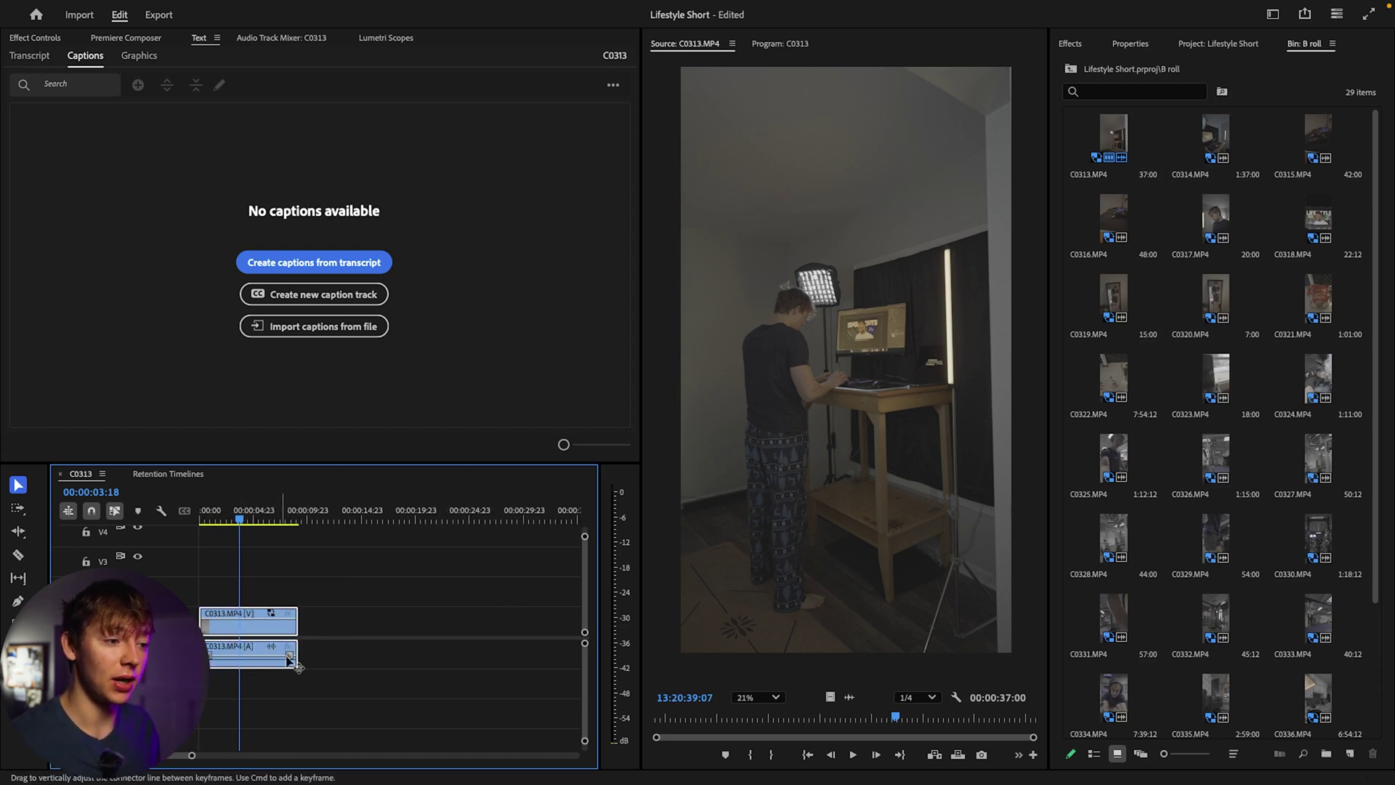
key(Delete)
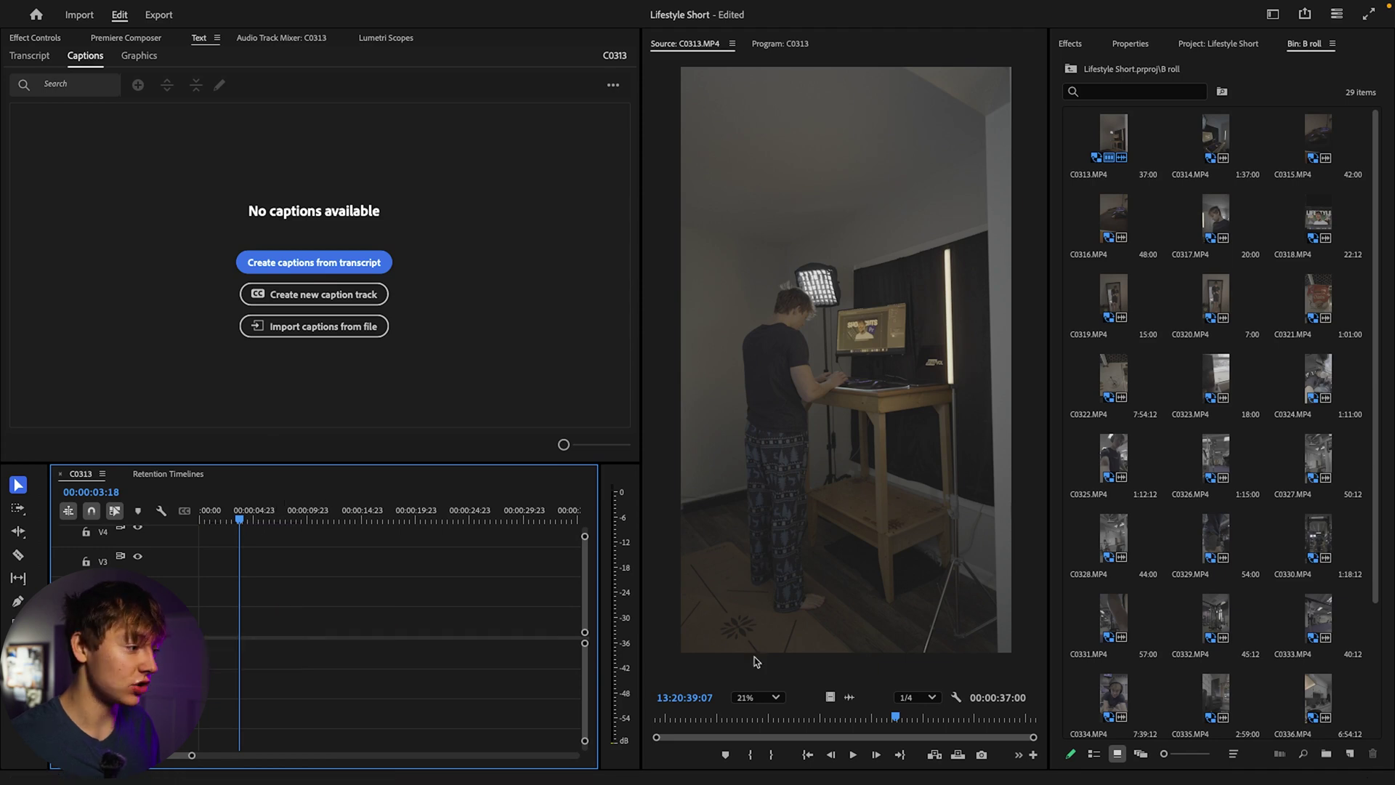
Mark a 7:06 range of C0313.MP4 ending at 13:20:30:15 and place only its video at the timeline's start
drag(710, 720, 808, 721)
key(i)
key(o)
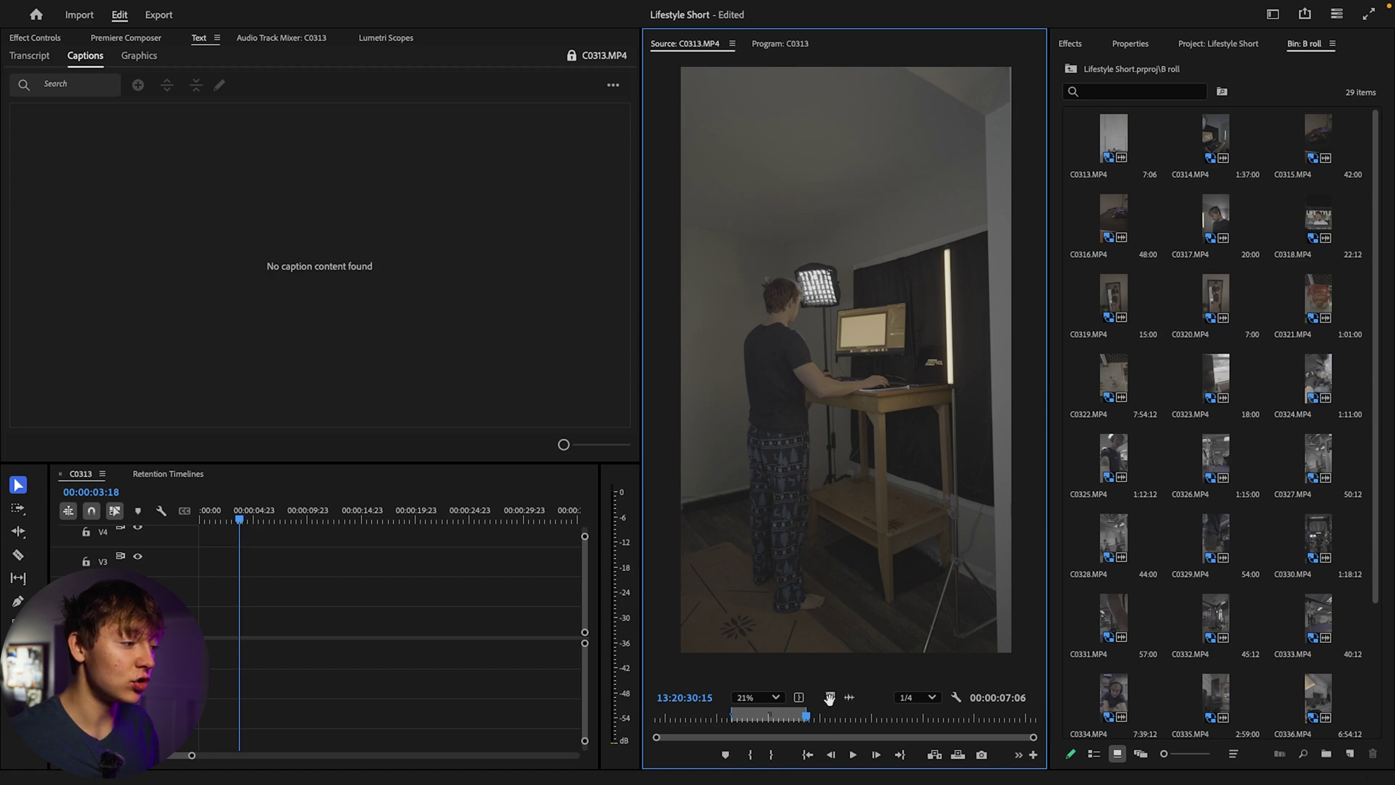
drag(830, 697, 206, 619)
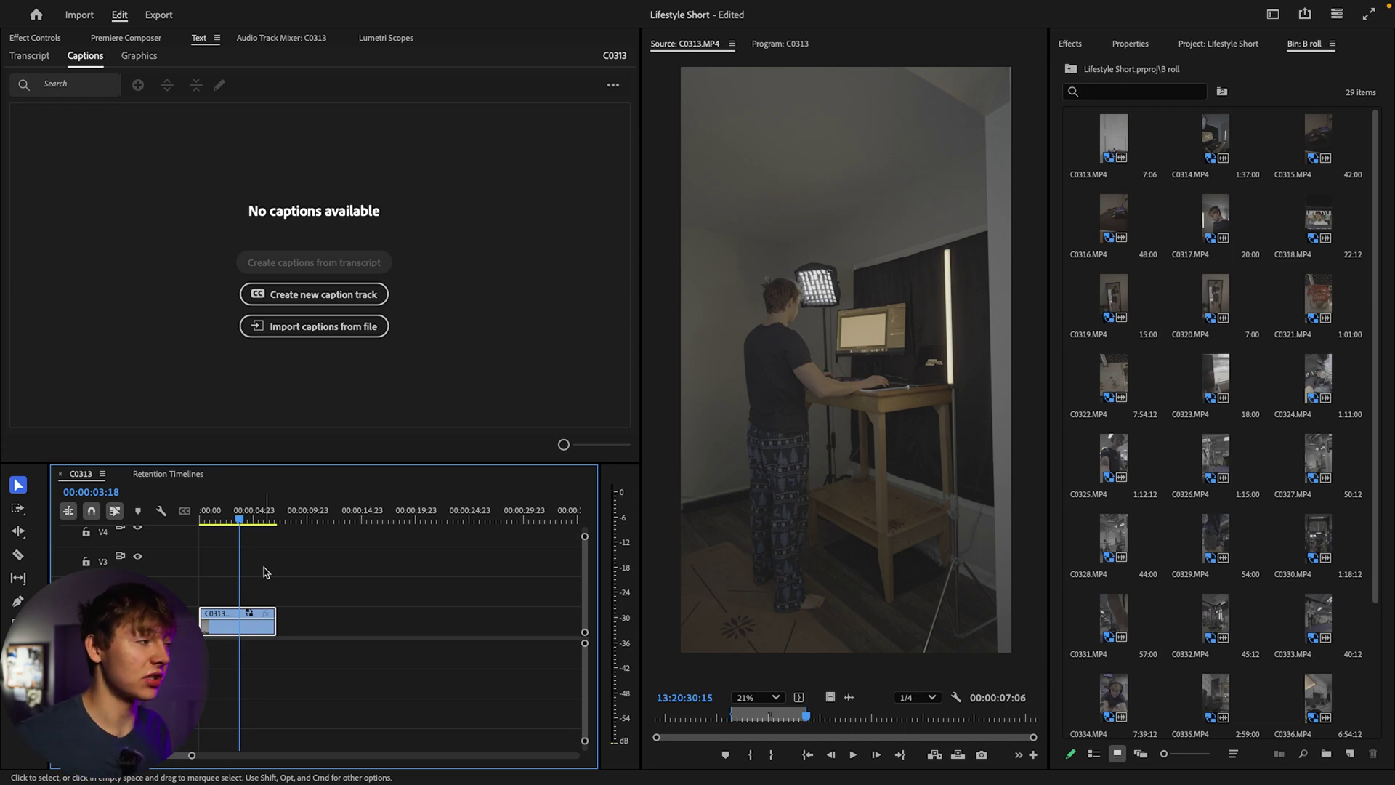
Place only the audio of the marked C0313.MP4 range below the video clip, and delete that audio clip again
click(852, 697)
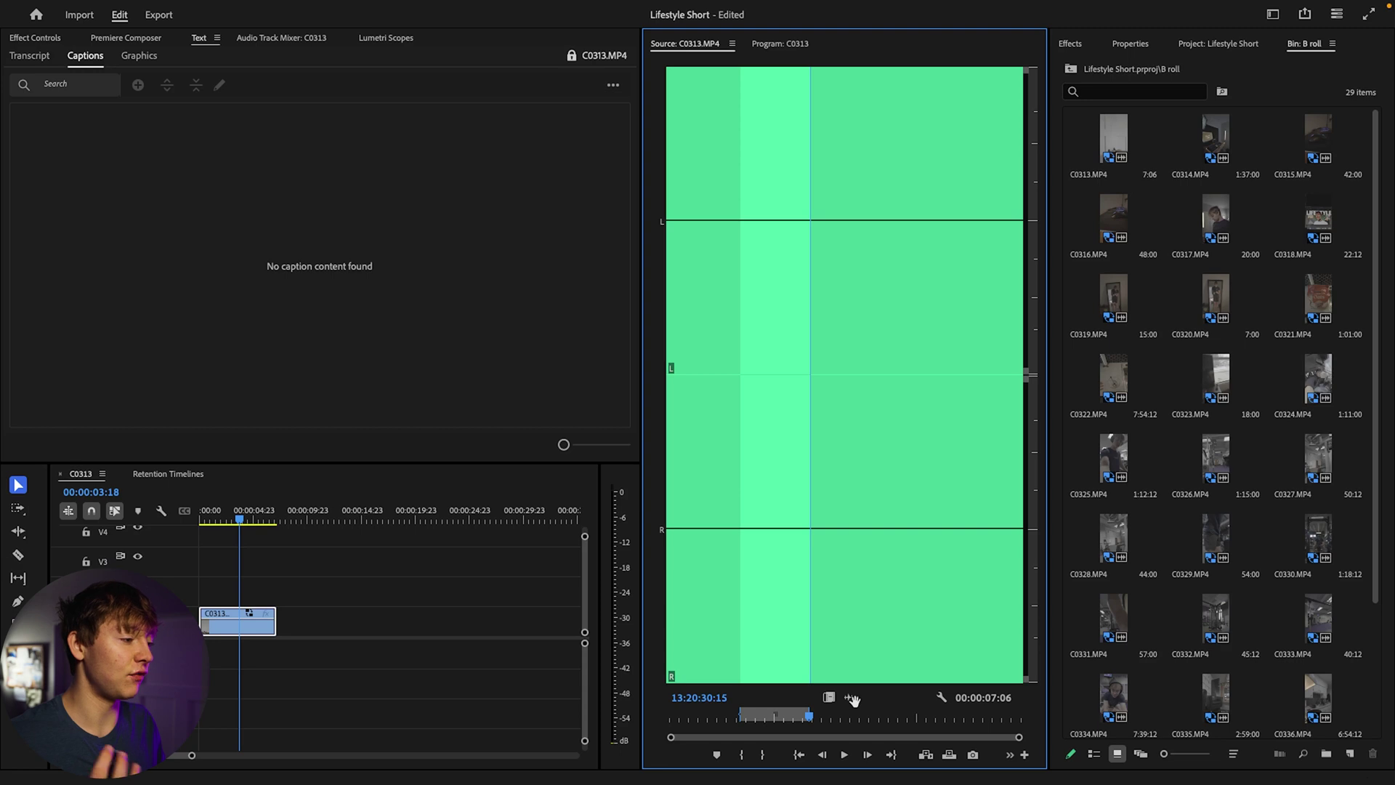
drag(851, 698, 282, 678)
click(287, 661)
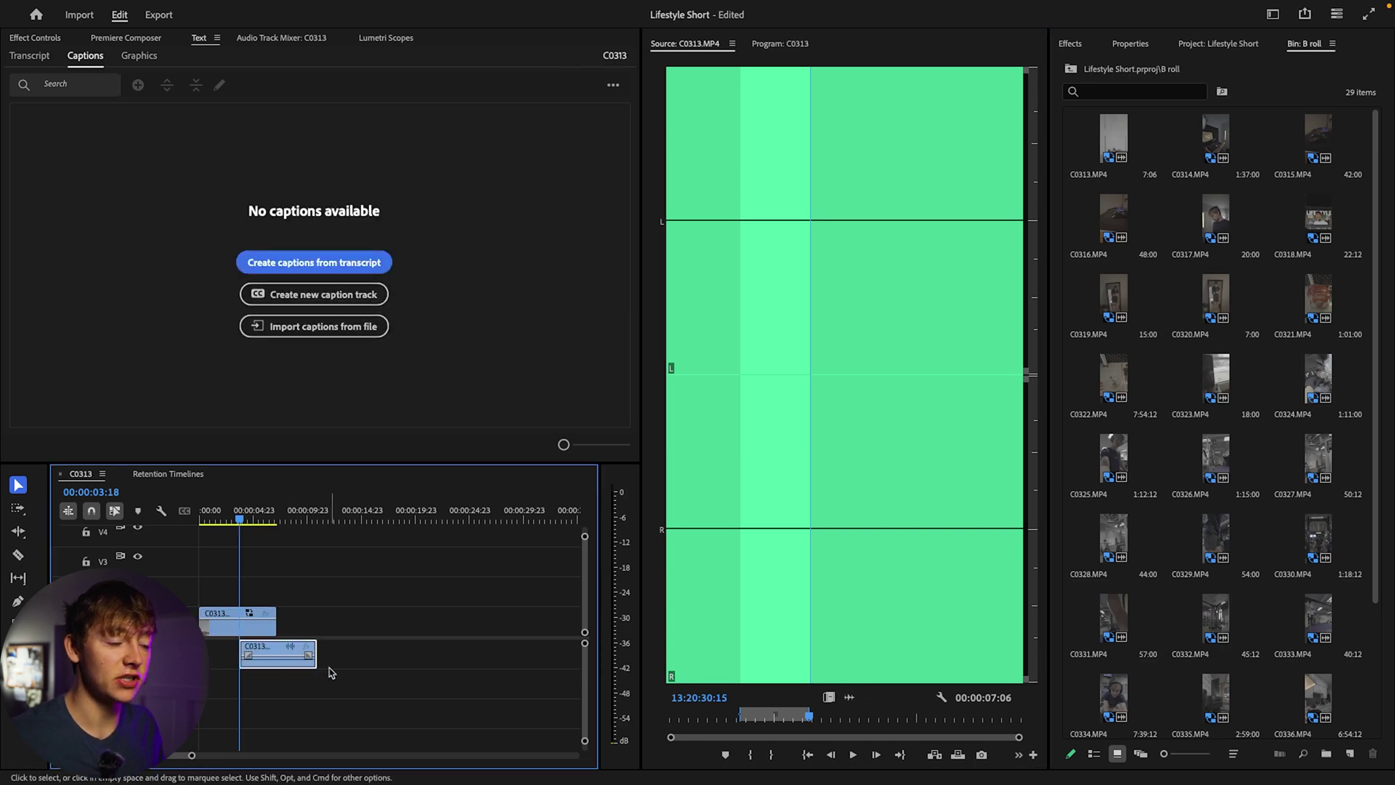
key(Delete)
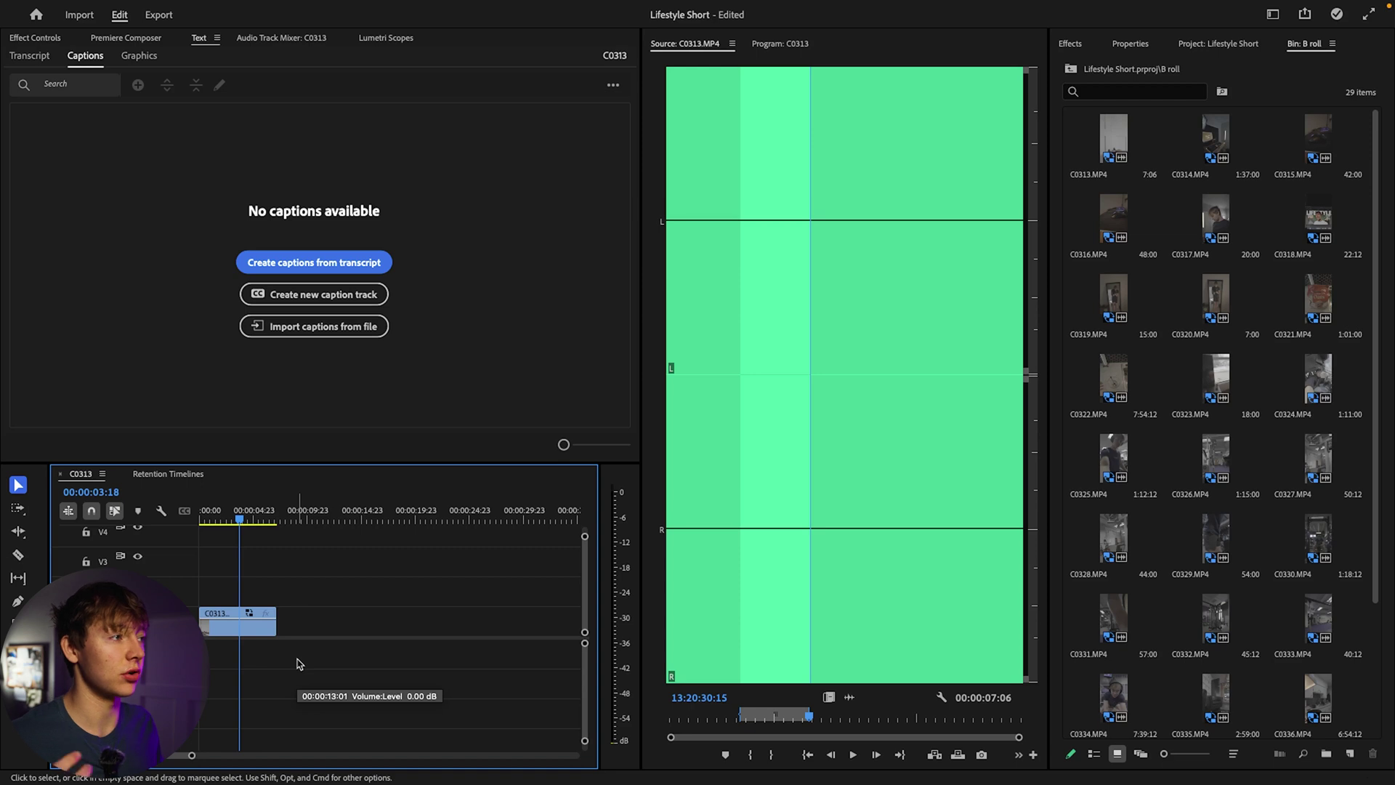
Shorten the marked range of C0314.MP4 to 10:14 and place only its video directly after C0313.MP4
click(778, 450)
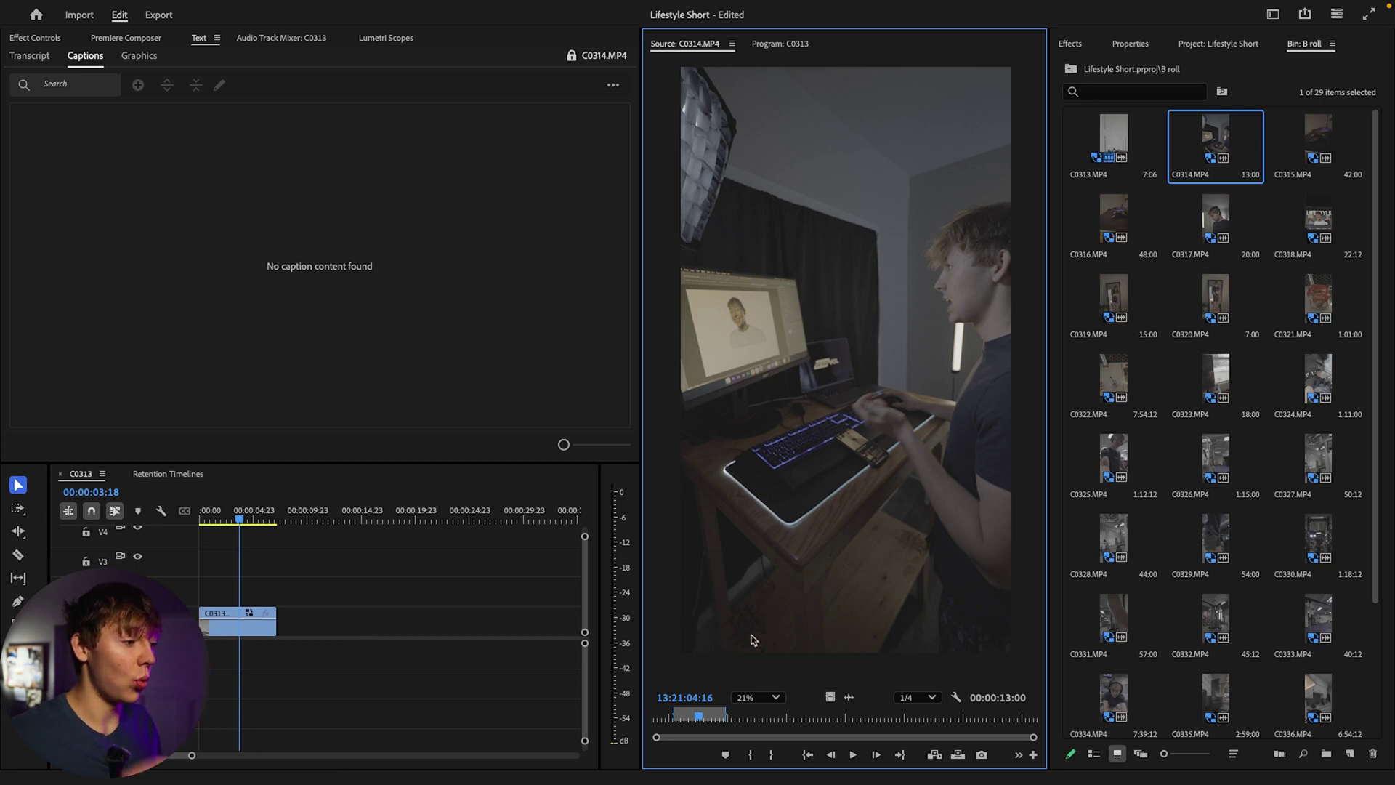
mouse_move(695, 712)
mouse_down()
mouse_move(672, 720)
mouse_move(706, 717)
mouse_up()
key(i)
drag(831, 695, 290, 621)
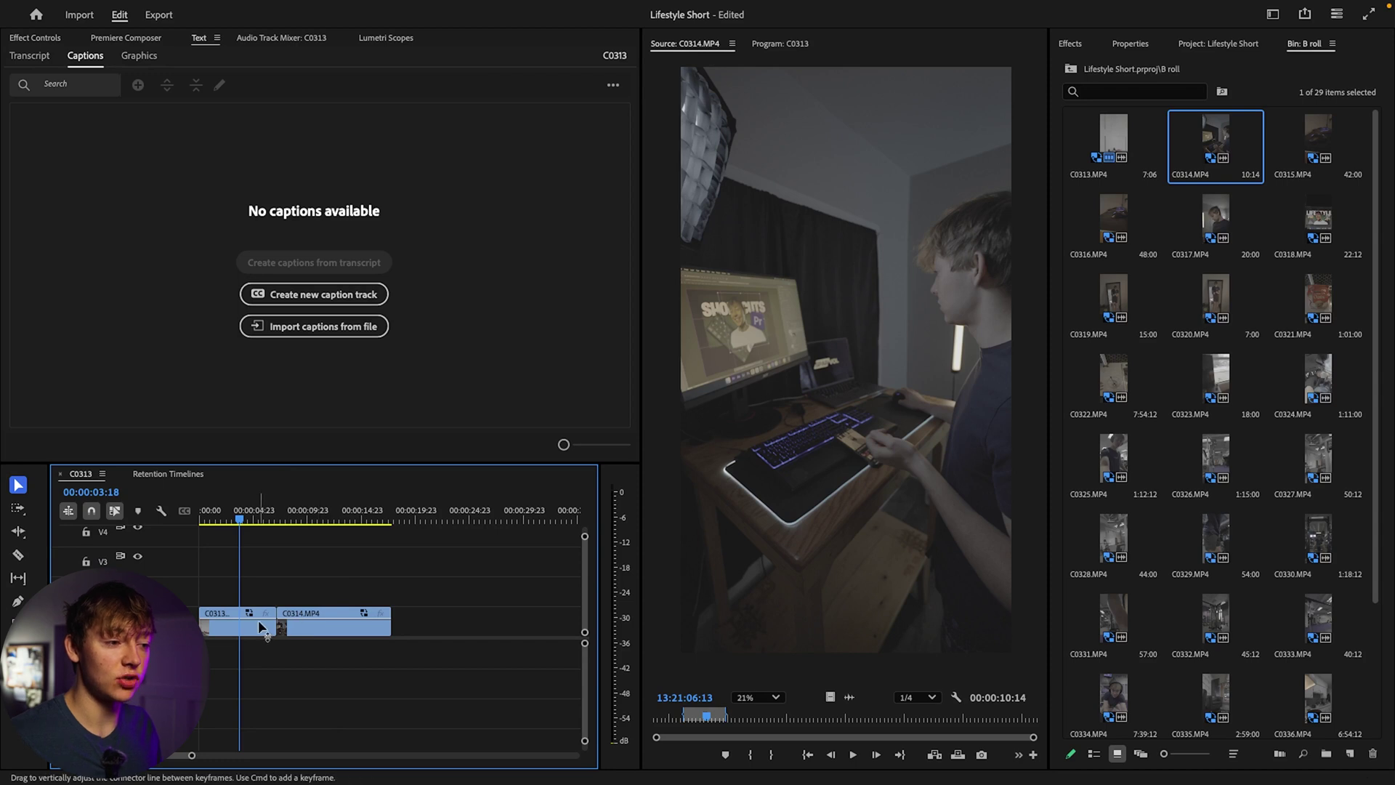
Scrub the first timeline clip to 00:00:04:12 and return to the C0314.MP4 source view
click(231, 518)
drag(230, 519, 247, 526)
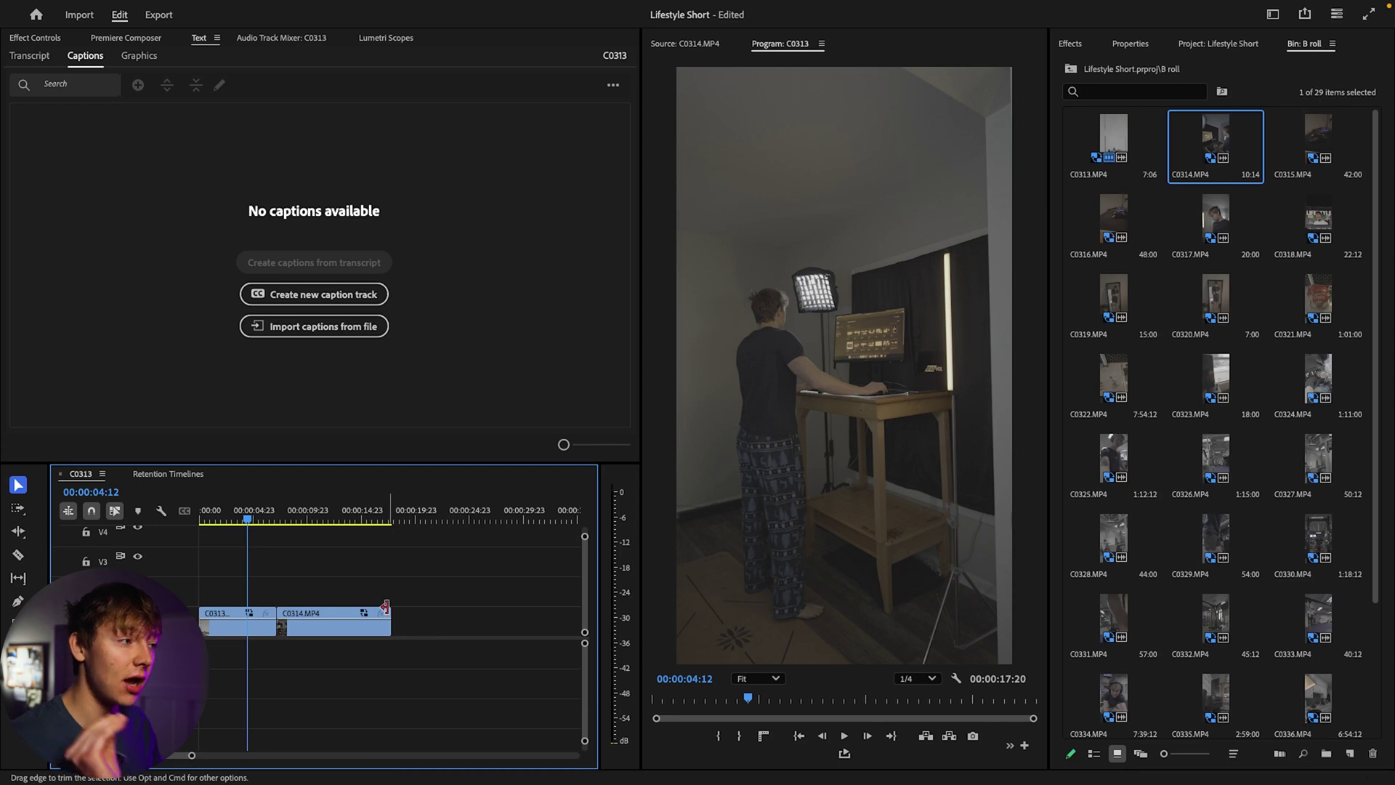
click(689, 45)
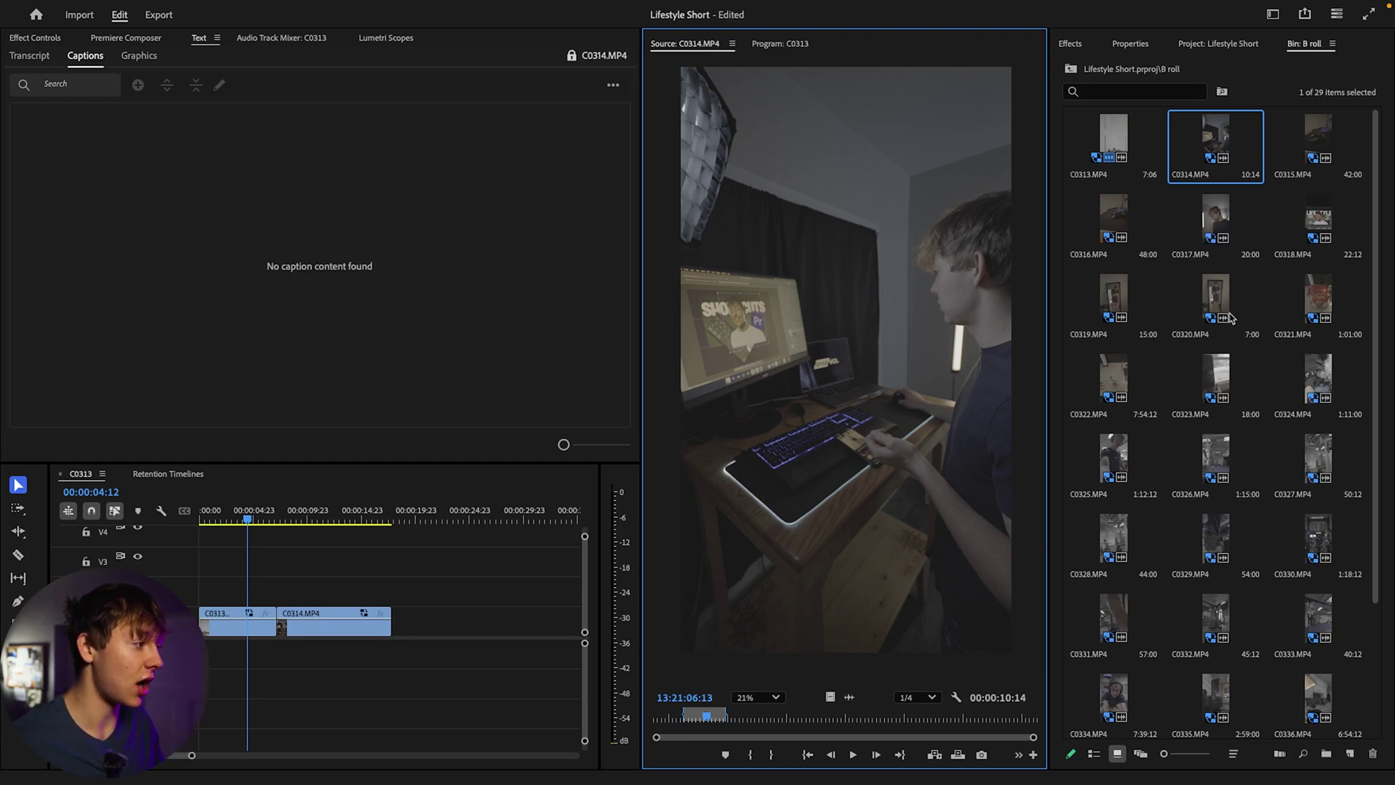
Examine the clips in the B roll bin and the available sorting options
scroll(1240, 518, down, 3)
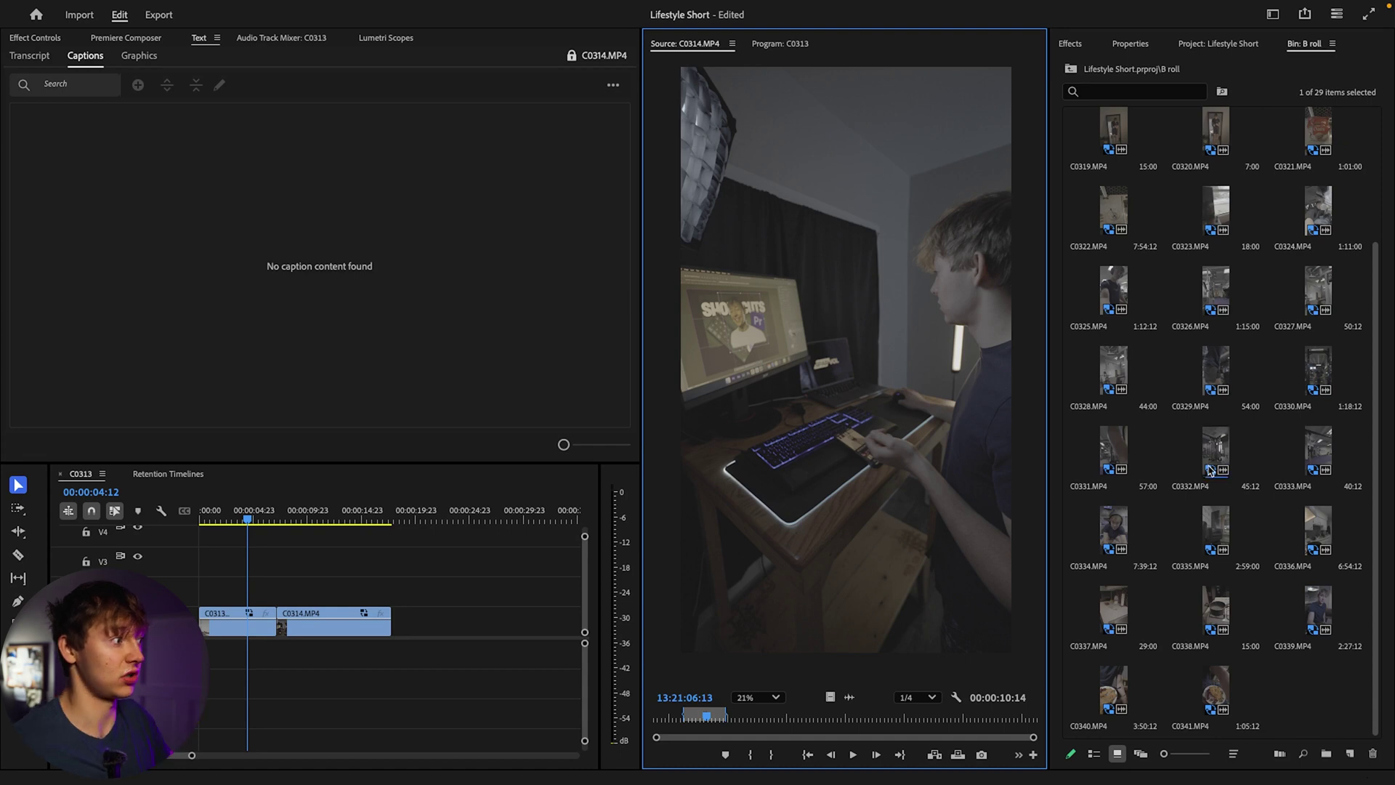
click(1233, 755)
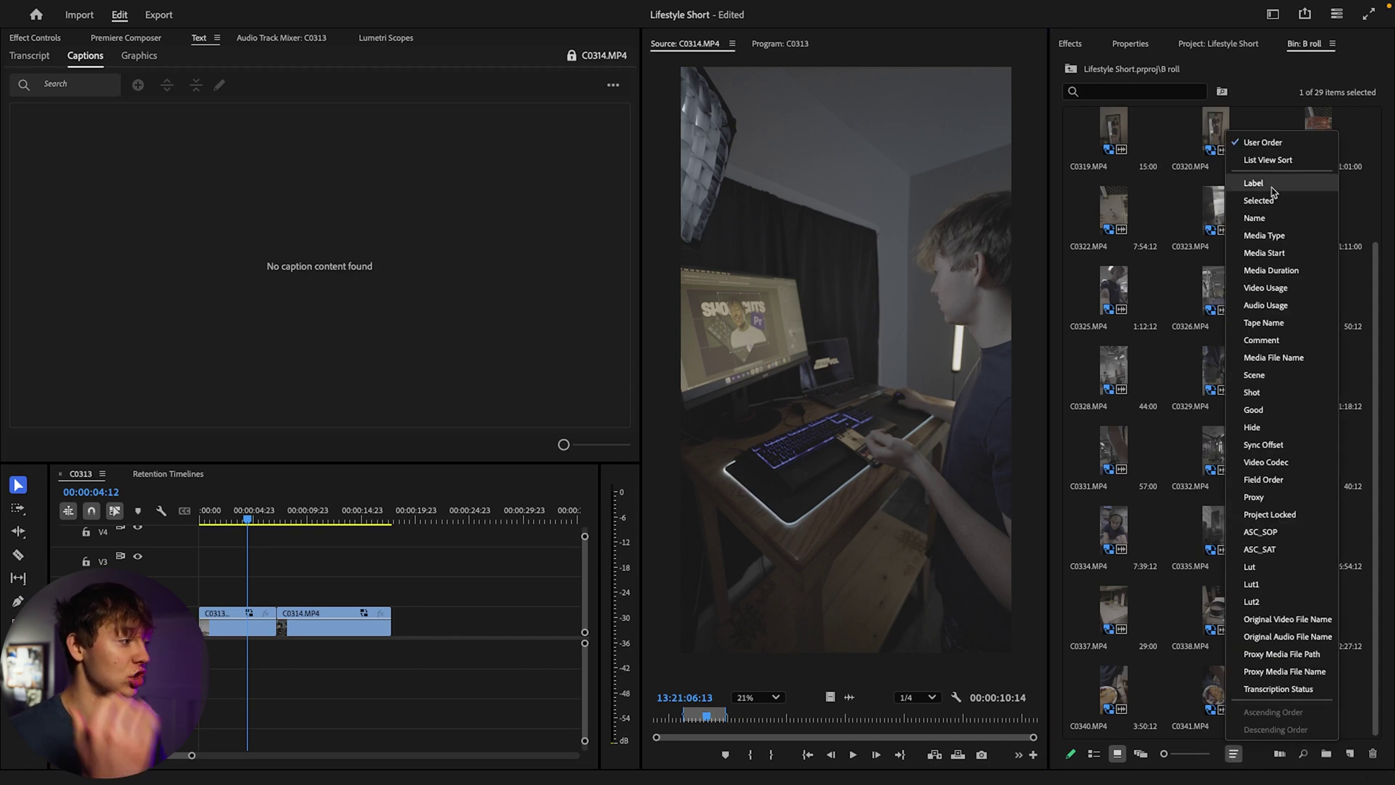
click(1076, 222)
scroll(1147, 269, up, 2)
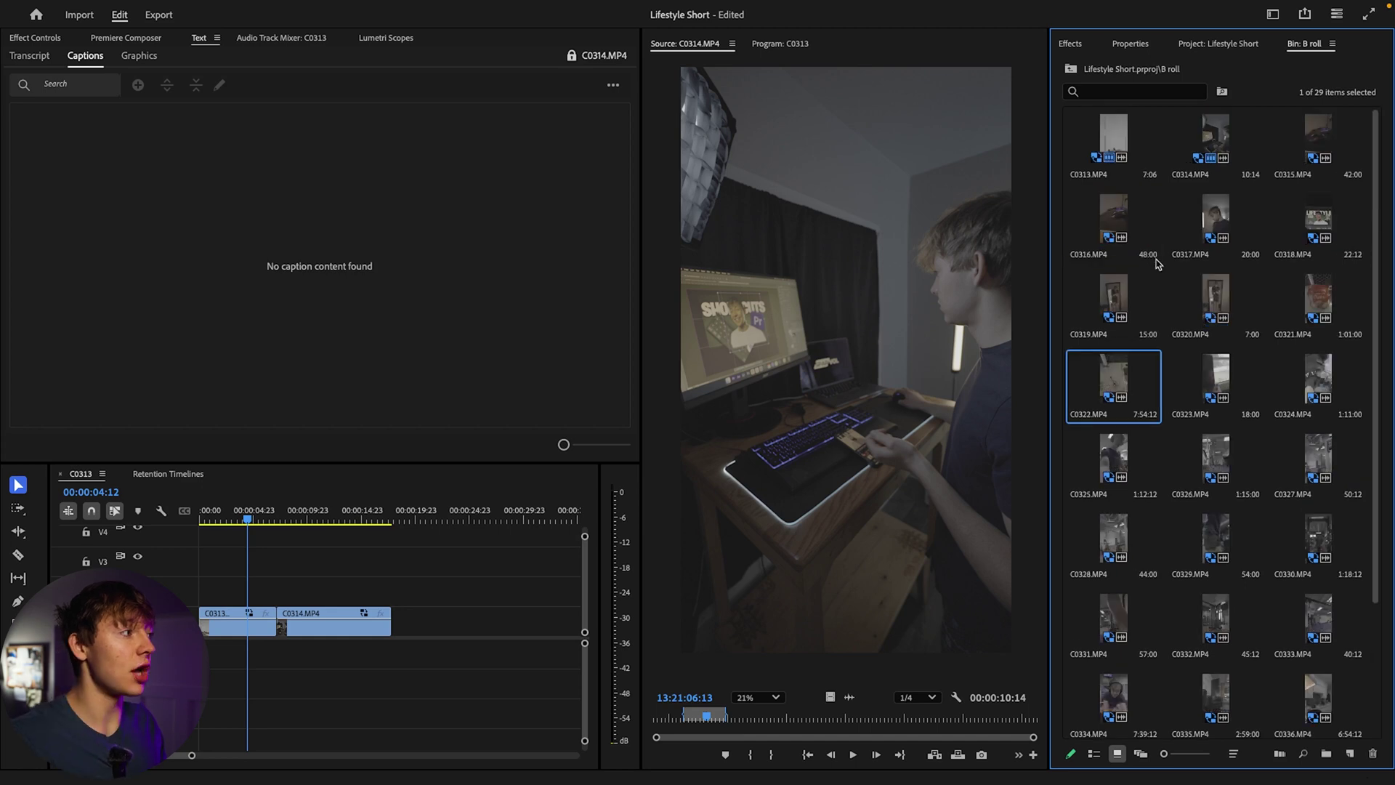
scroll(1182, 247, down, 3)
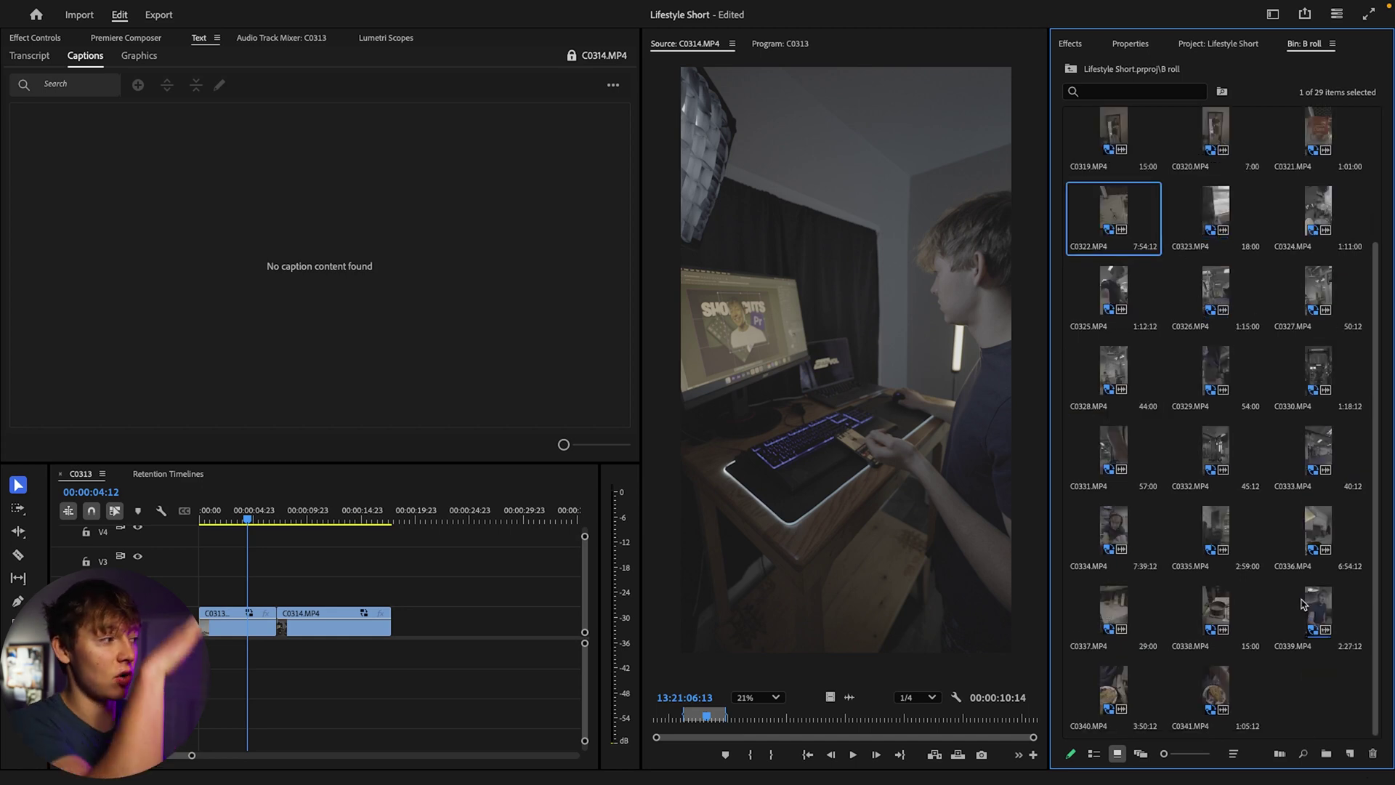
click(1259, 577)
scroll(1259, 576, up, 2)
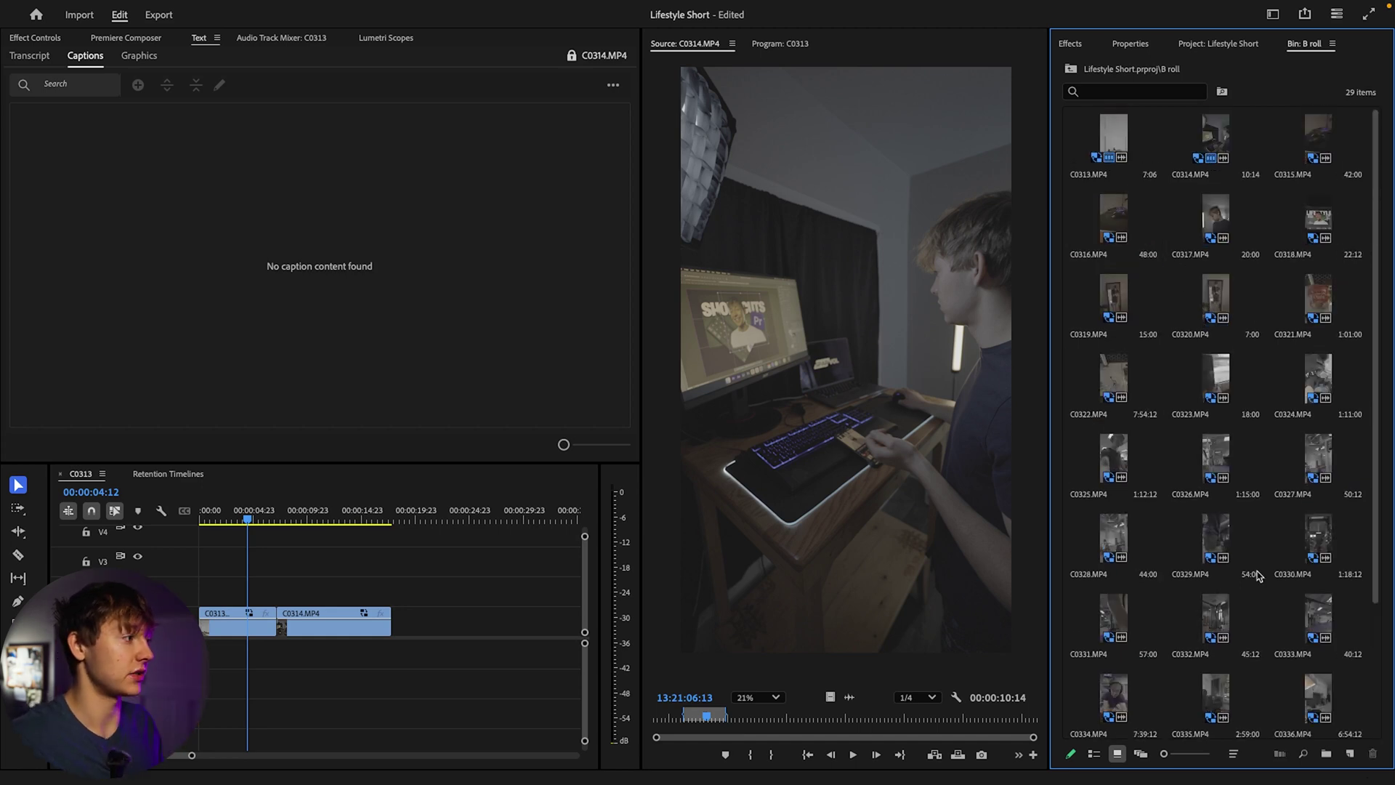
click(1215, 284)
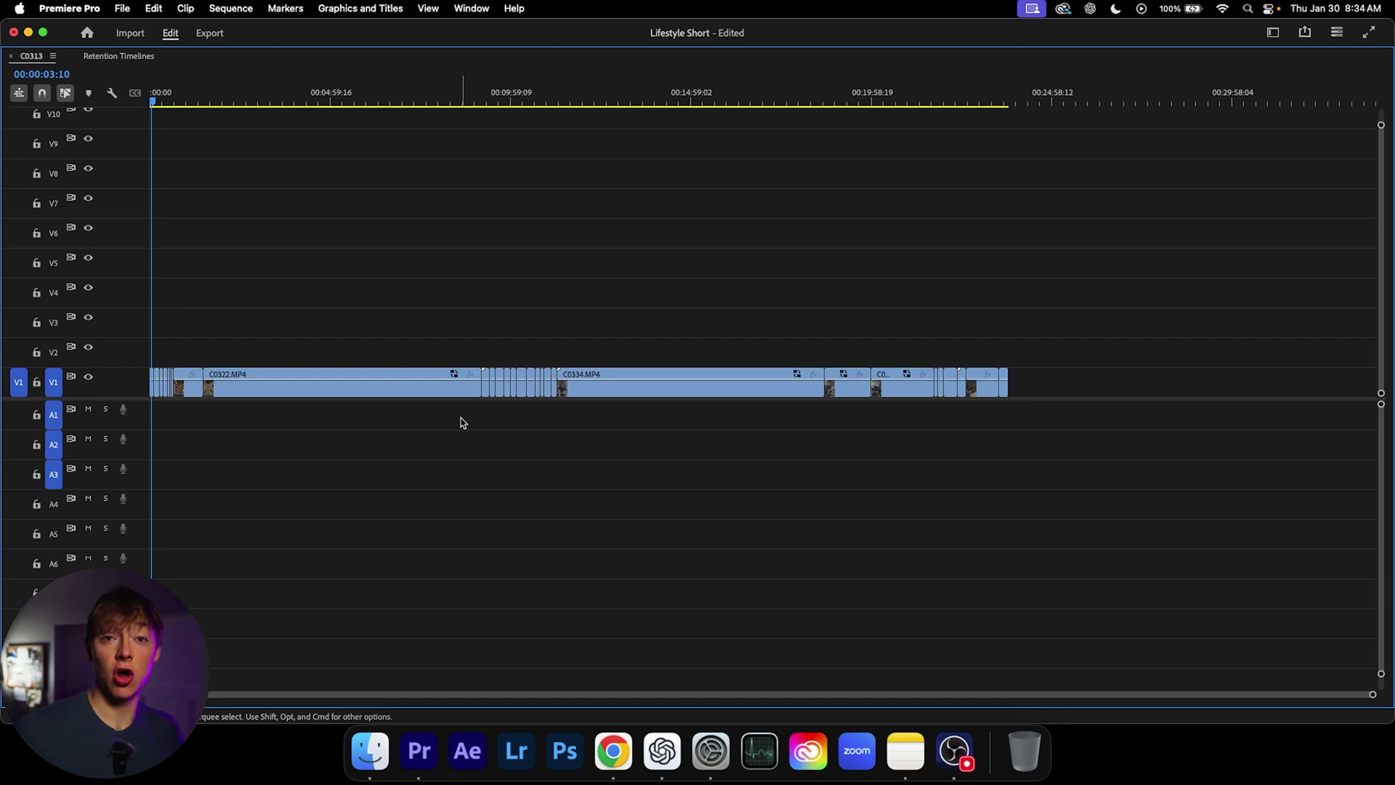
Cut the C0313.MP4 clip on V1 with the Razor tool at two points within its first second
scroll(244, 420, up, 5)
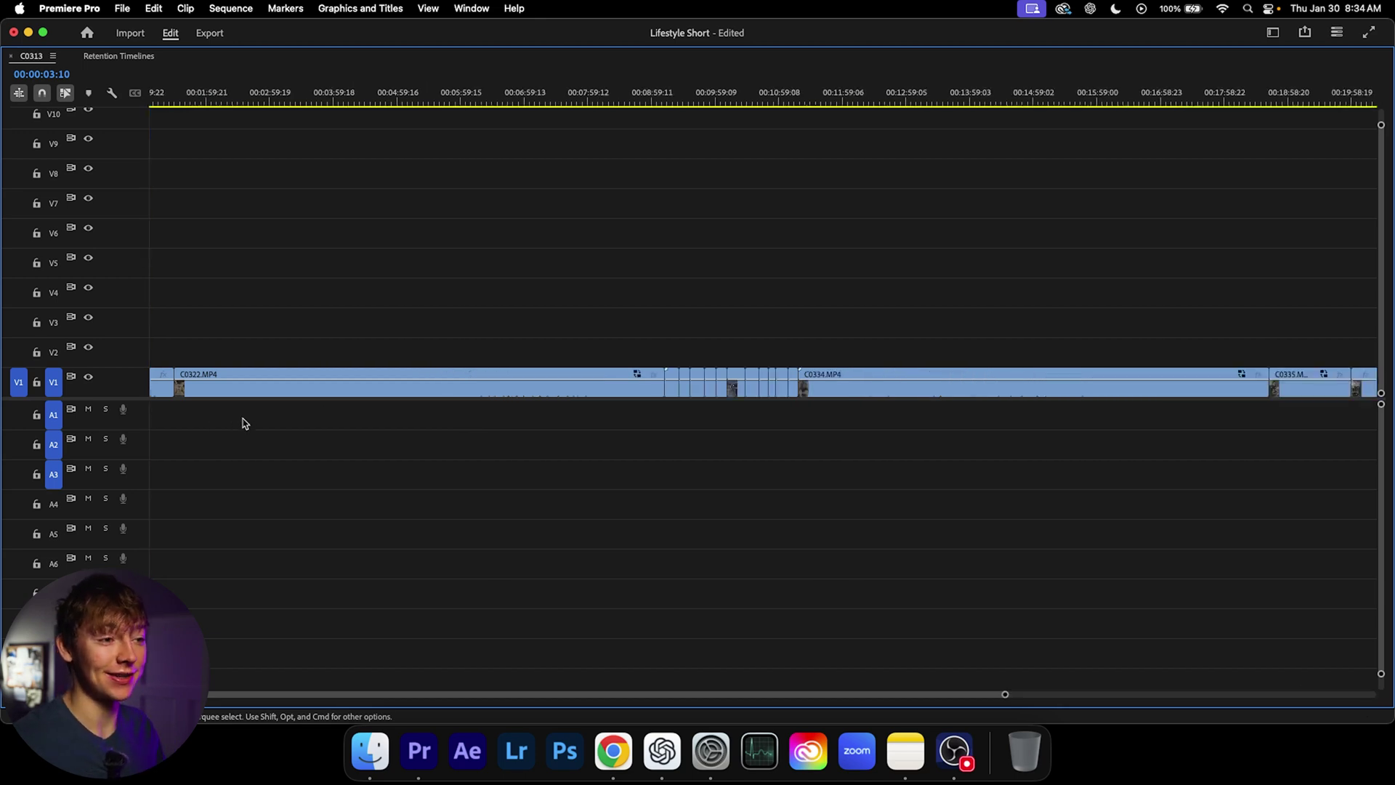
scroll(244, 428, left, 3)
scroll(218, 396, up, 1)
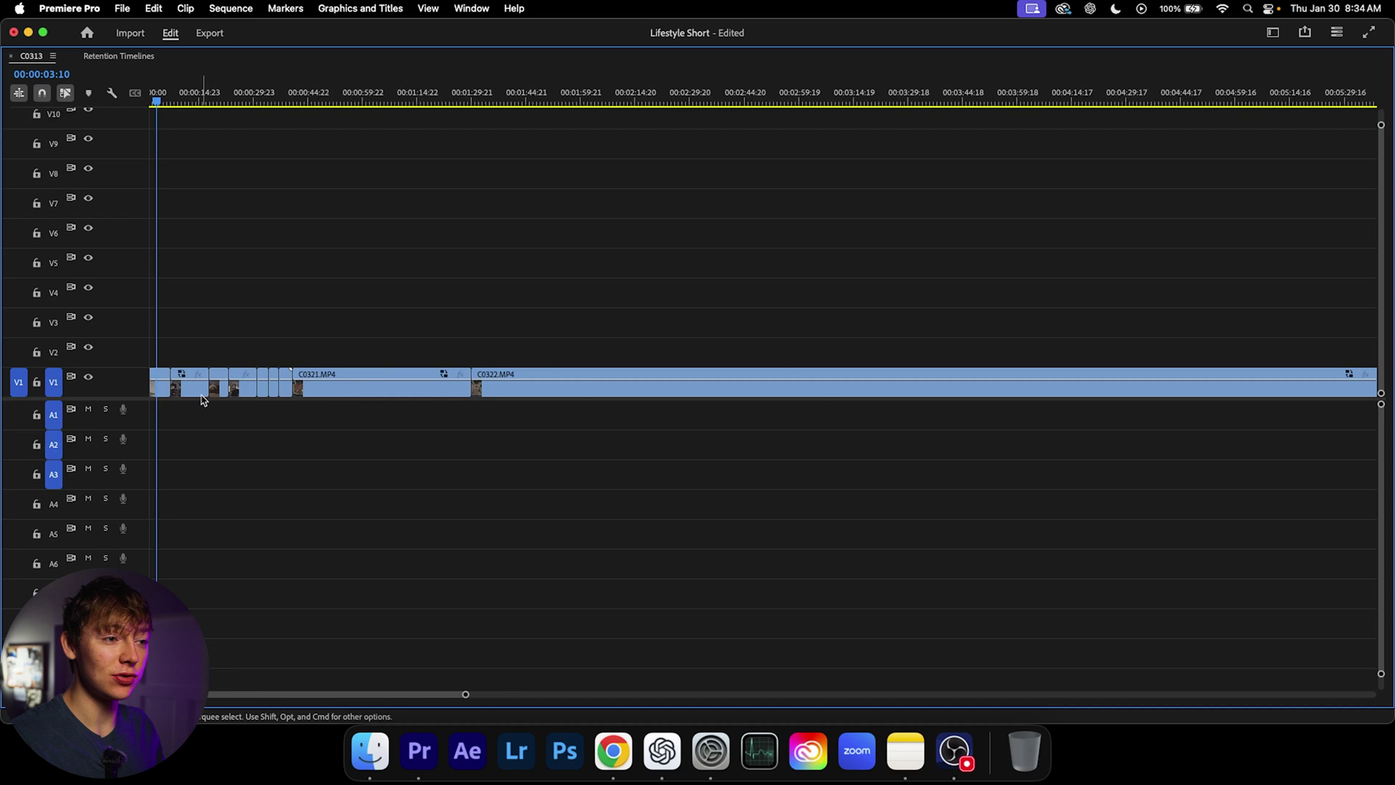
scroll(203, 400, up, 6)
scroll(207, 402, left, 3)
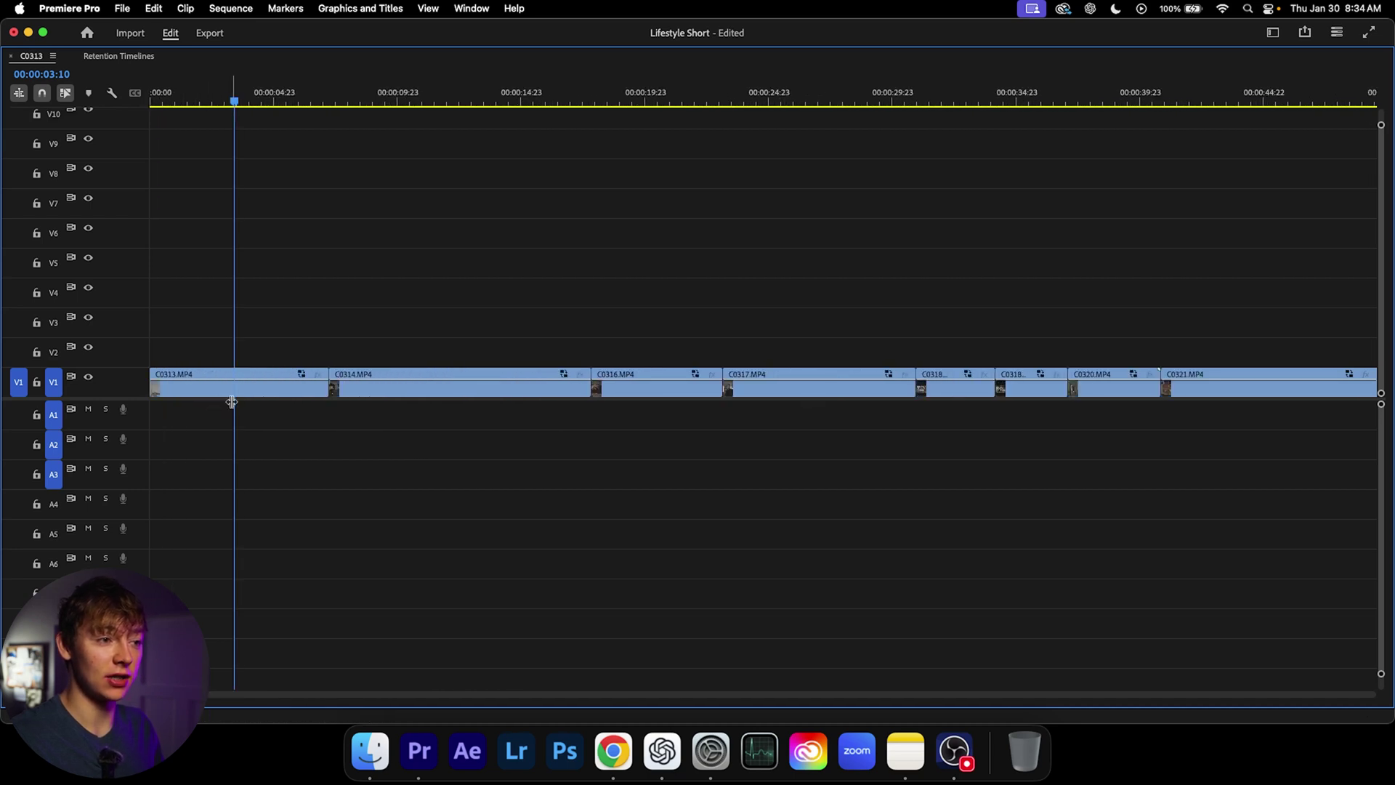
scroll(244, 404, up, 3)
key(c)
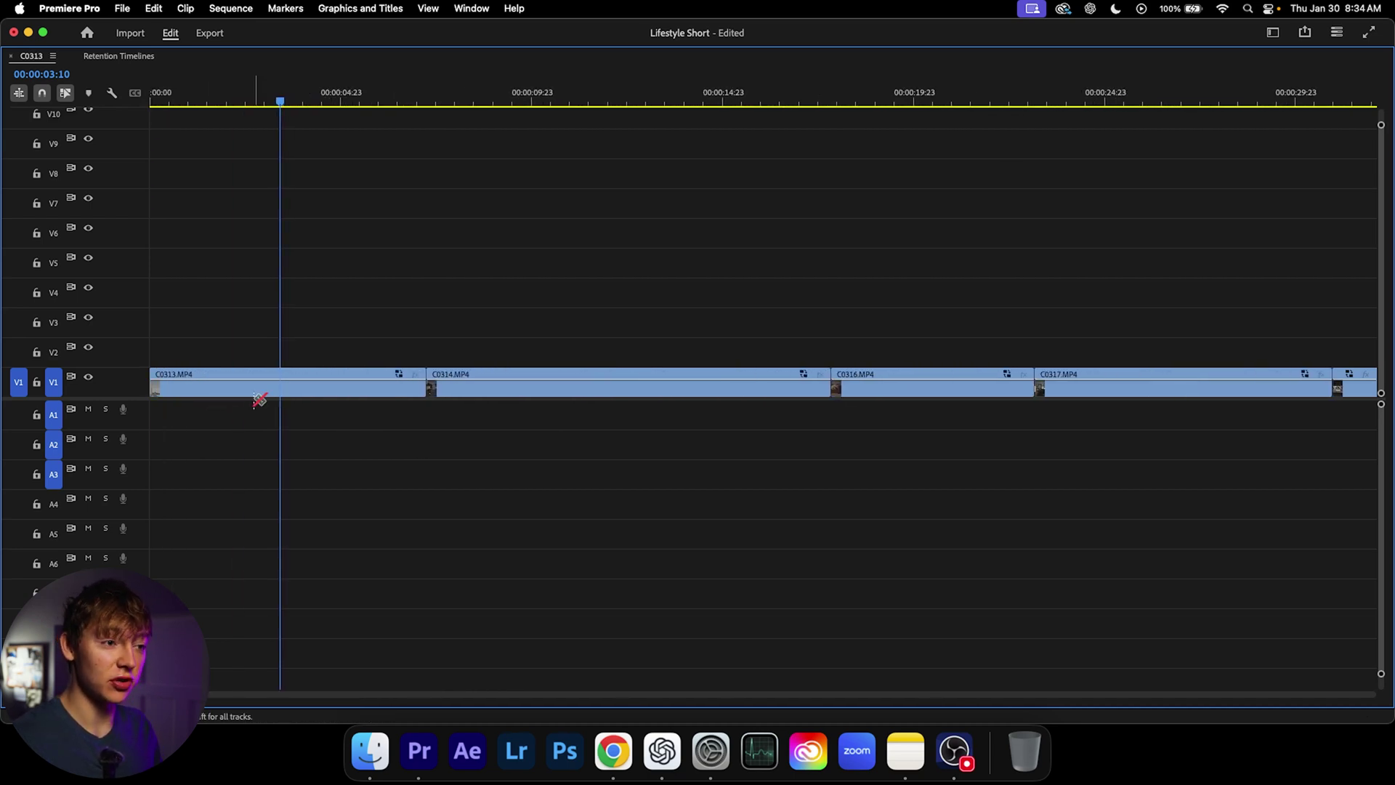
click(162, 382)
click(173, 383)
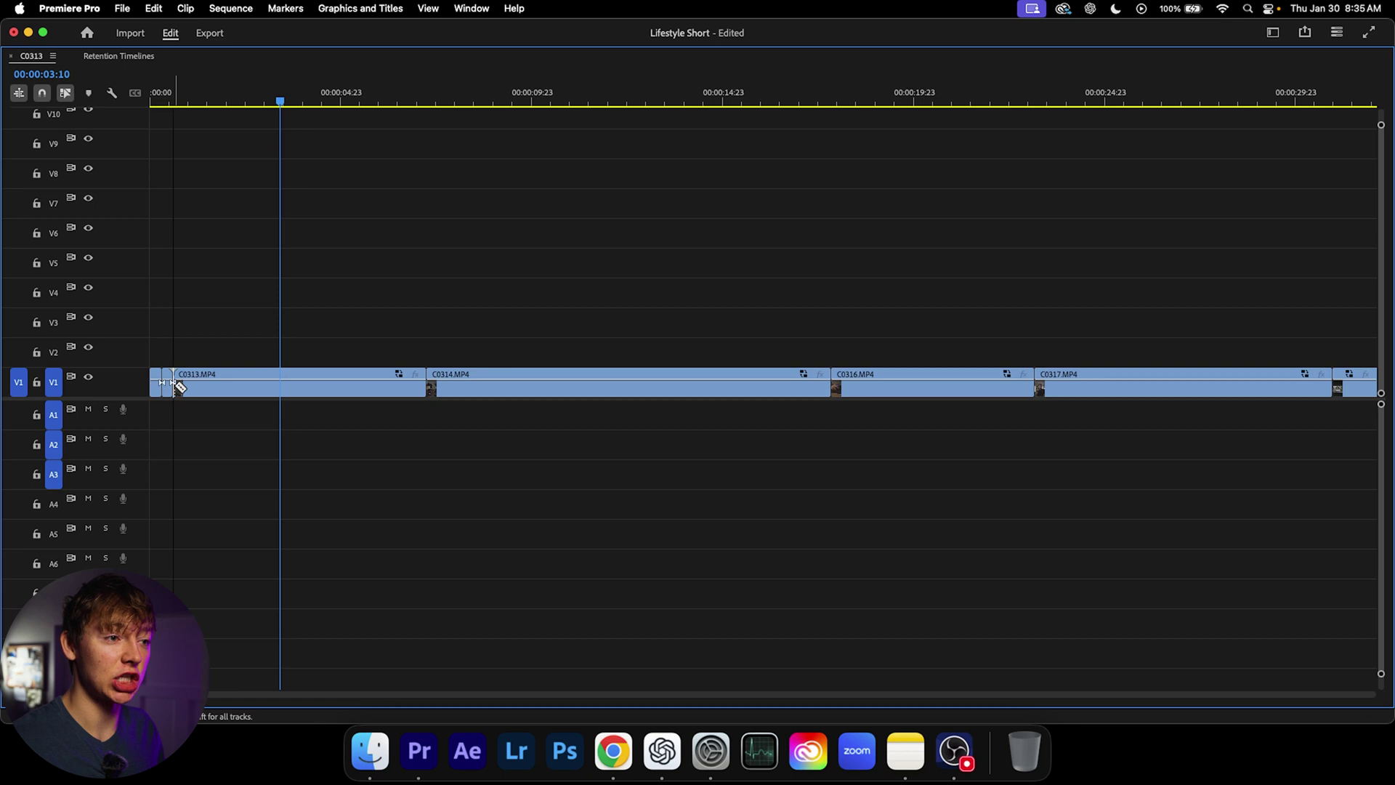
Cut the C0313.MP4 clip on V1 at four more points up to about 00:00:02:00
scroll(181, 392, up, 3)
scroll(183, 395, left, 1)
click(205, 385)
click(228, 385)
click(254, 385)
click(262, 385)
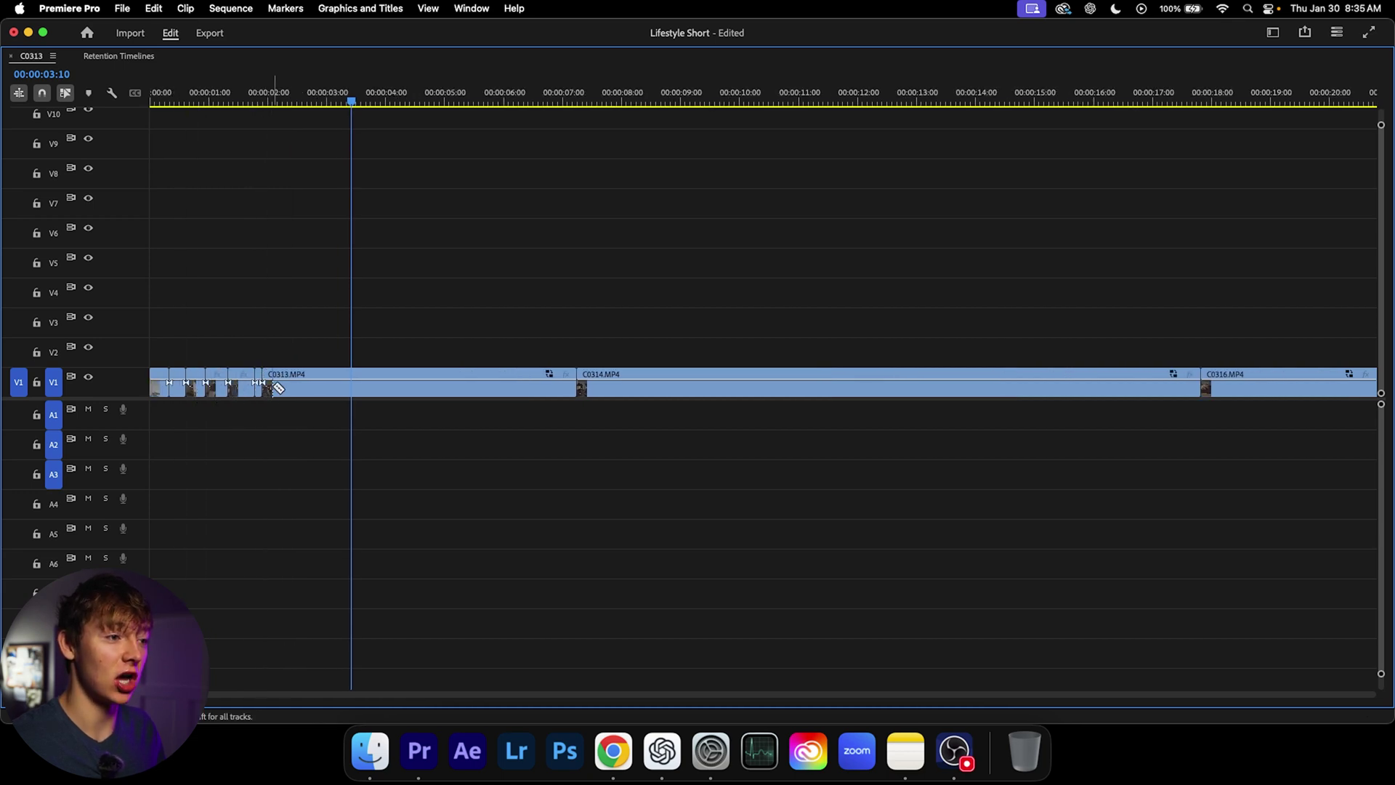
Razor the rest of the C0313.MP4 clip into short pieces all the way to the start of C0314.MP4
click(273, 385)
click(282, 386)
click(294, 385)
click(309, 385)
click(341, 385)
click(369, 385)
drag(370, 387, 569, 387)
key(v)
Delete the second, fourth and sixth C0313.MP4 pieces on V1, leaving gaps in their place
scroll(287, 387, up, 3)
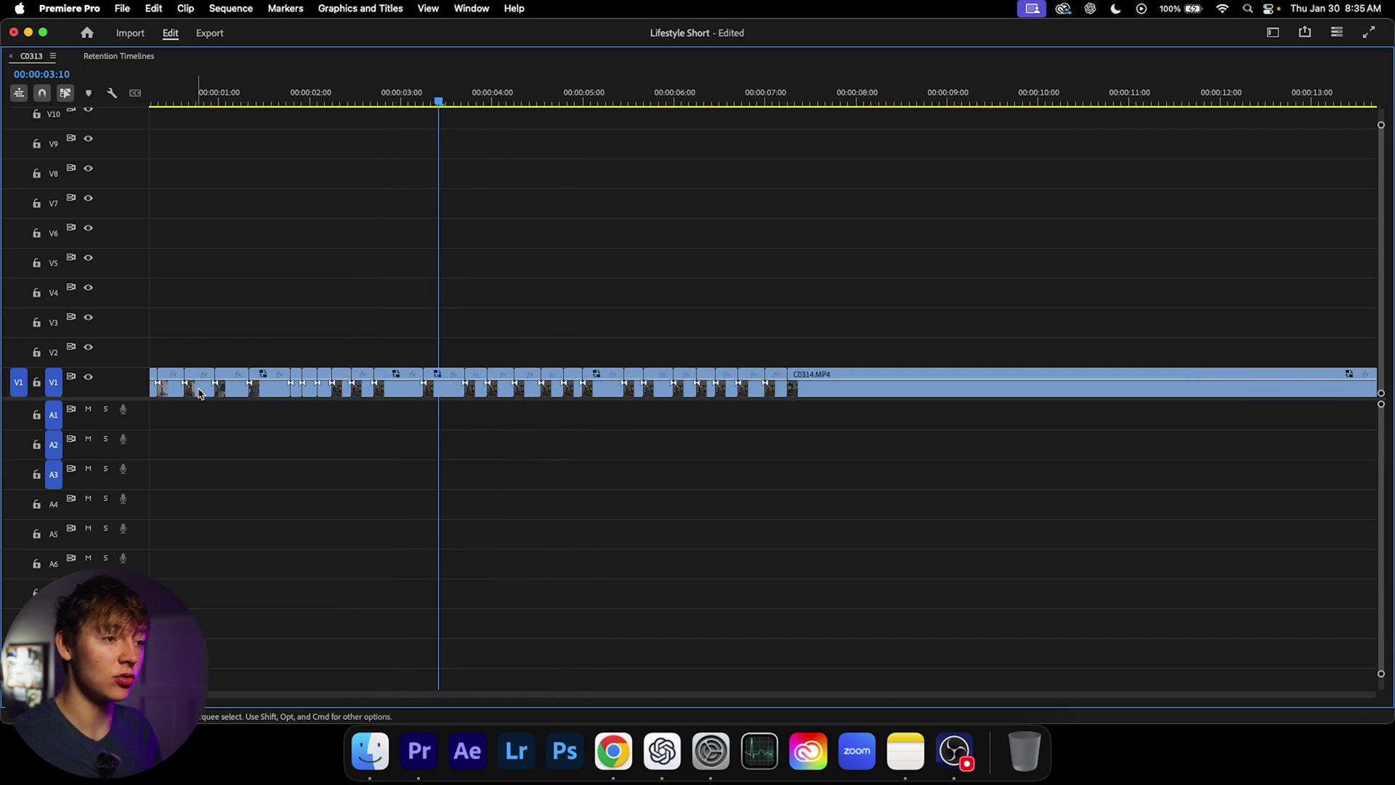
drag(193, 343, 187, 400)
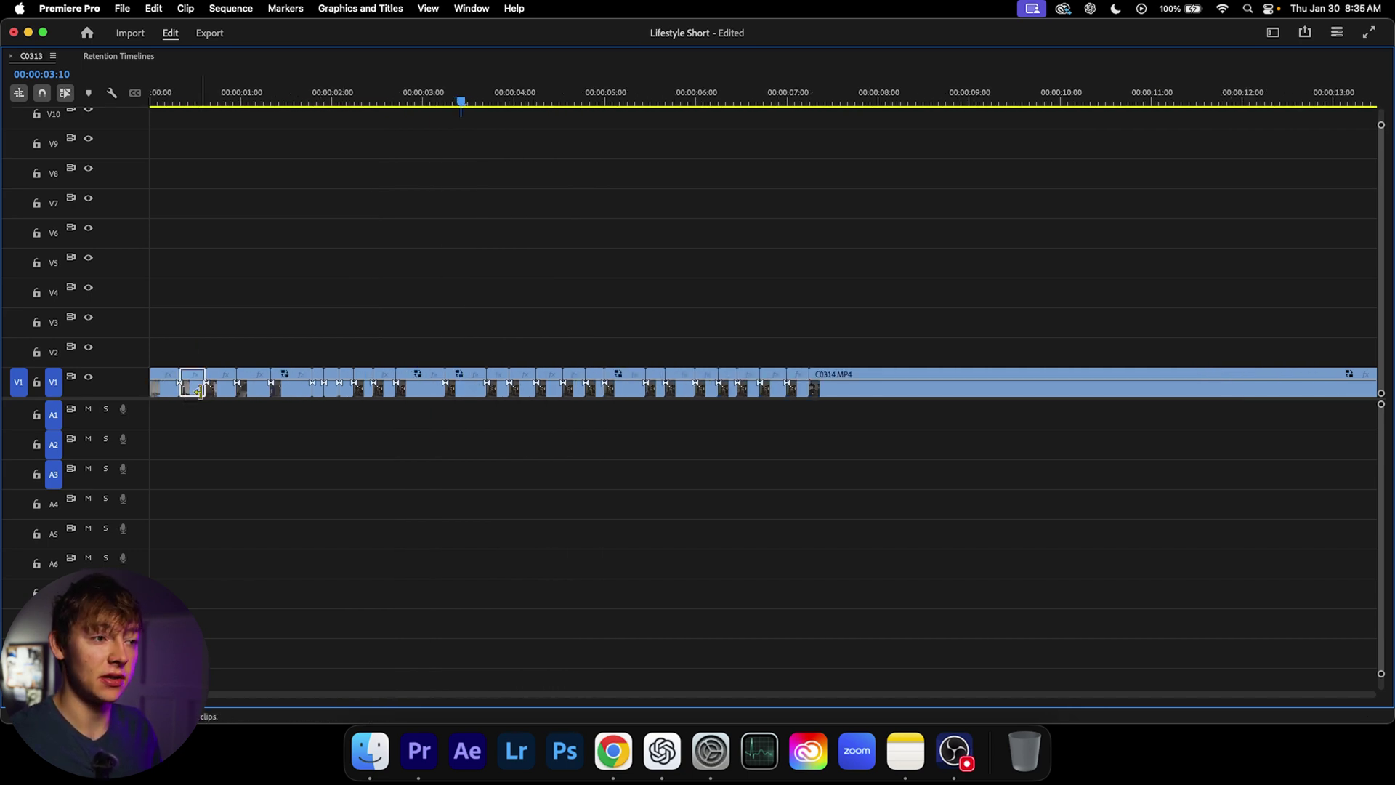
key(Delete)
click(256, 385)
key(Delete)
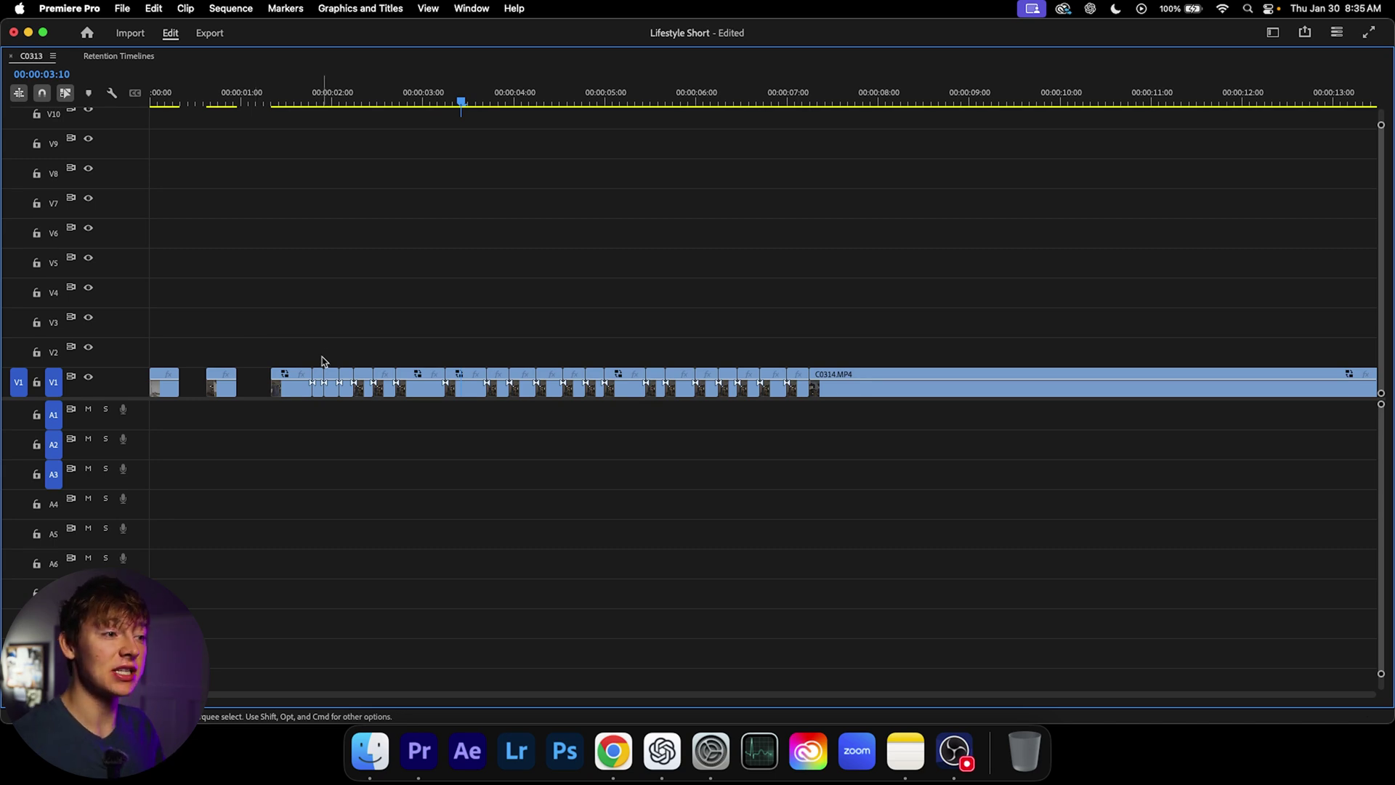
click(318, 385)
key(Delete)
Delete the eighth, tenth and twelfth C0313.MP4 pieces on V1, leaving gaps in their place
click(346, 385)
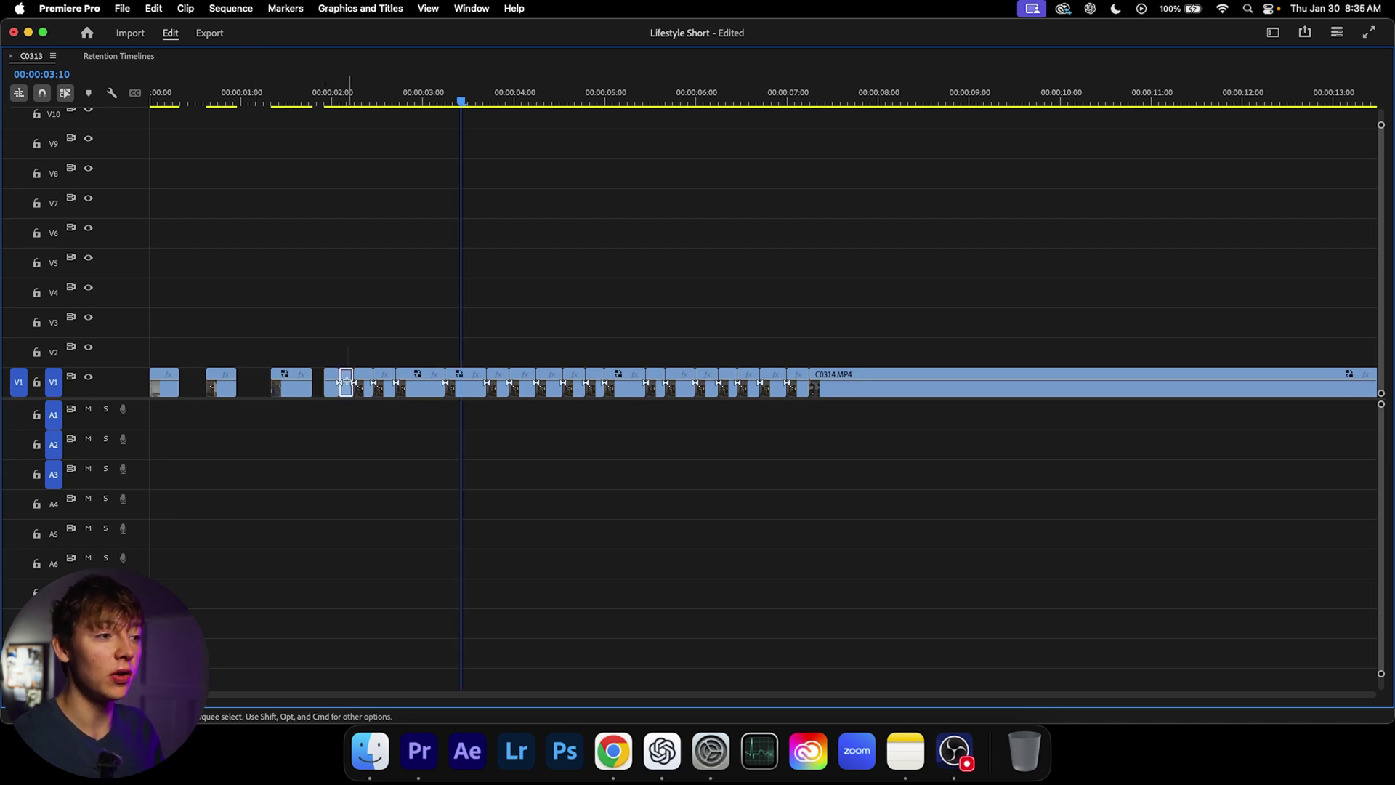
key(Delete)
click(384, 381)
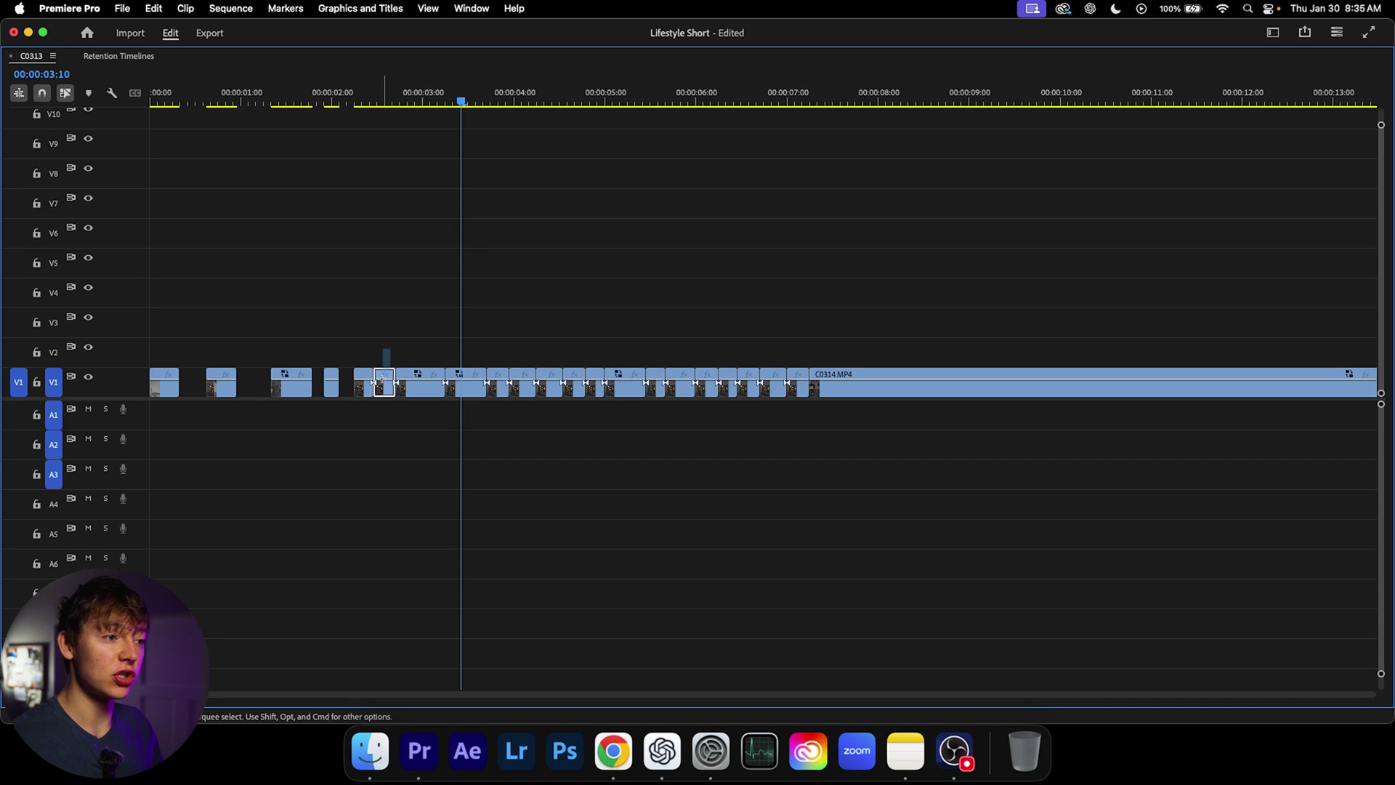
key(Delete)
click(467, 385)
key(Delete)
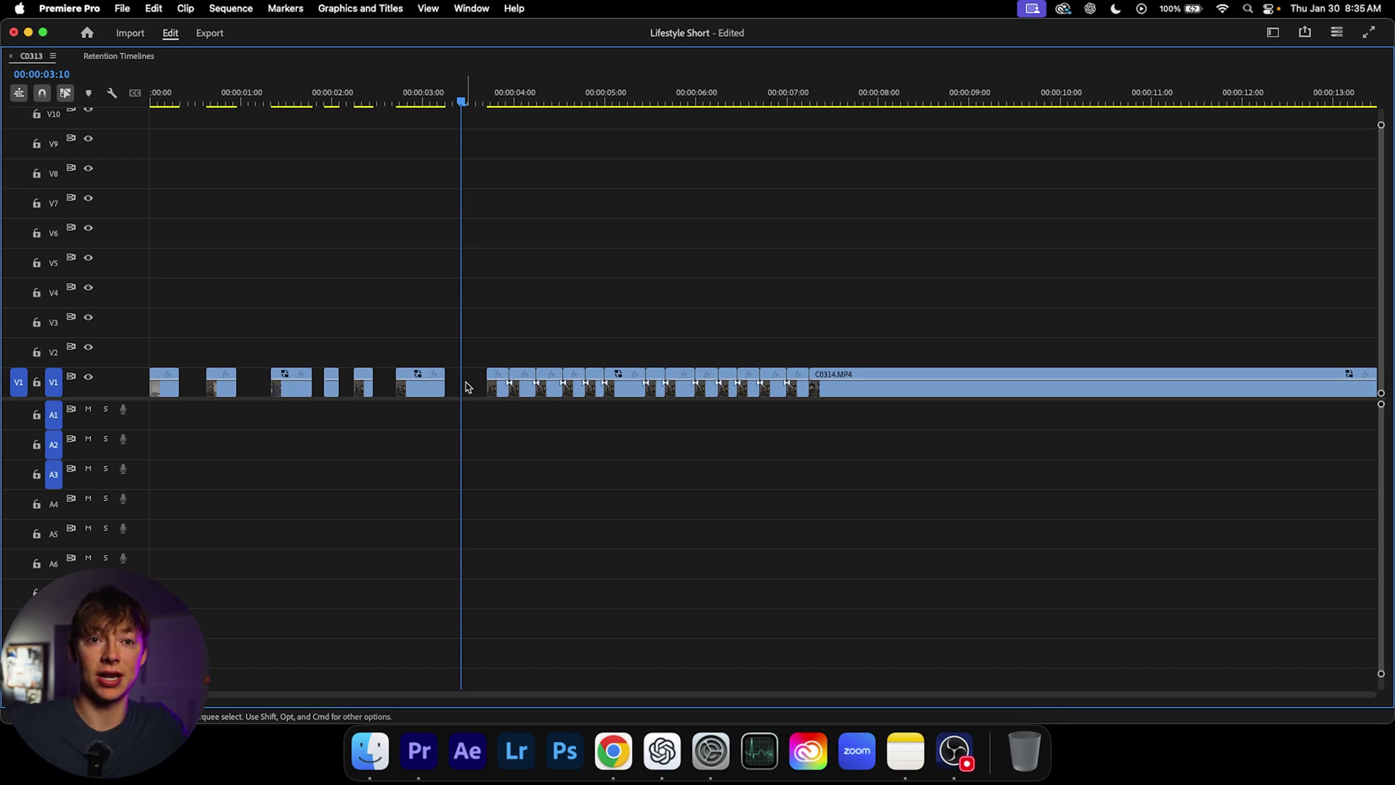
Delete every other C0313.MP4 piece between about 00:00:04:00 and 00:00:07:00 on V1
click(518, 383)
key(Delete)
click(574, 383)
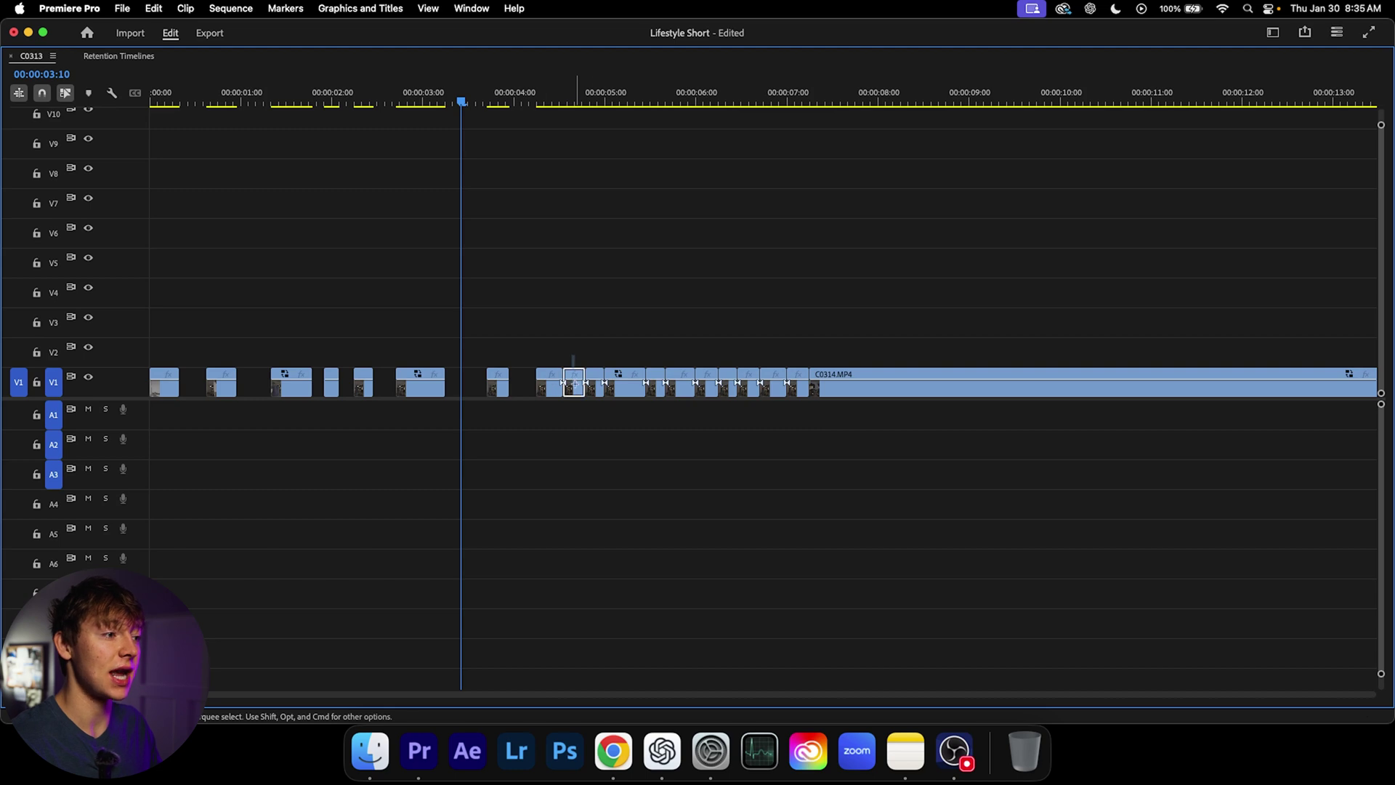
key(Delete)
key(Delete)
drag(610, 353, 789, 375)
key(Delete)
key(Delete)
key(Delete)
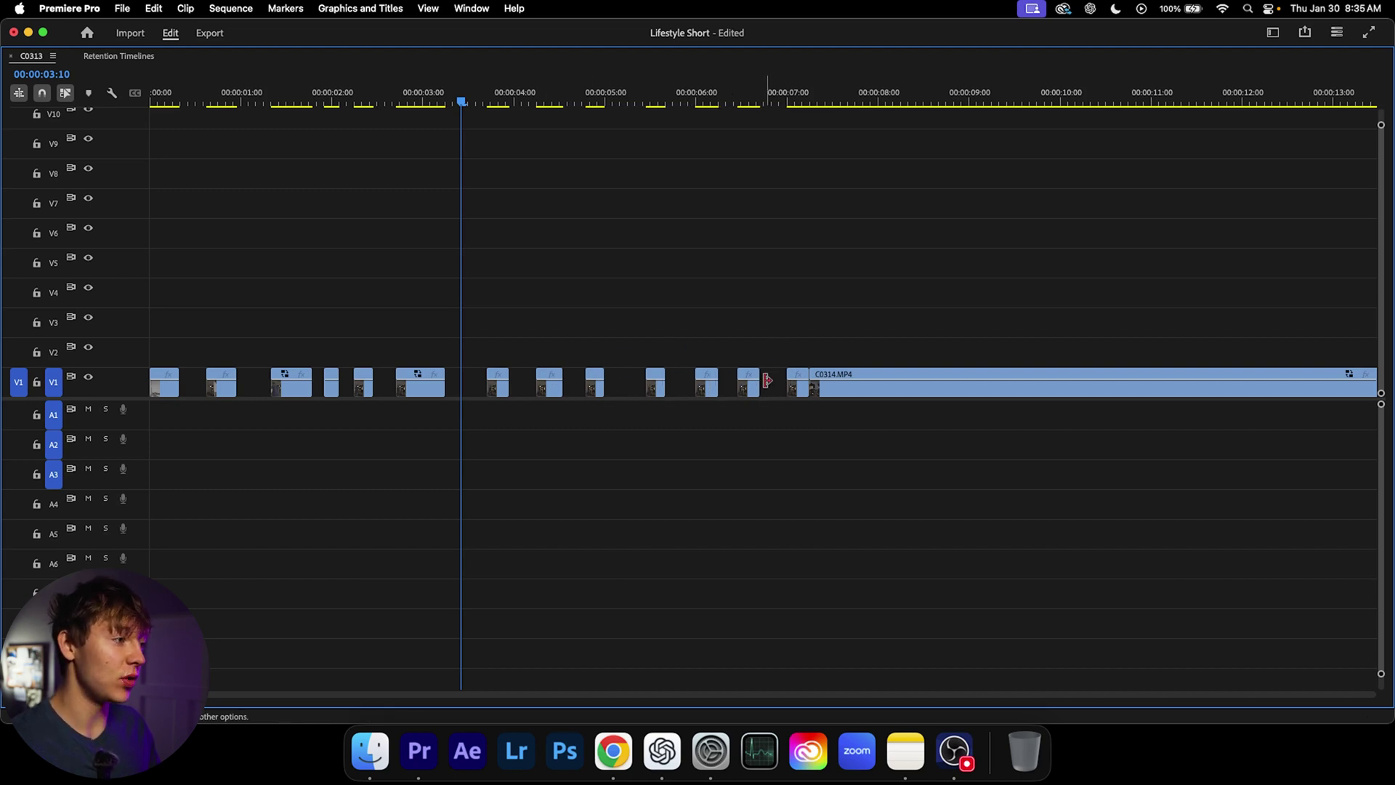
Close the last three gaps on V1, between 00:00:05:16 and 00:00:07:00
click(777, 391)
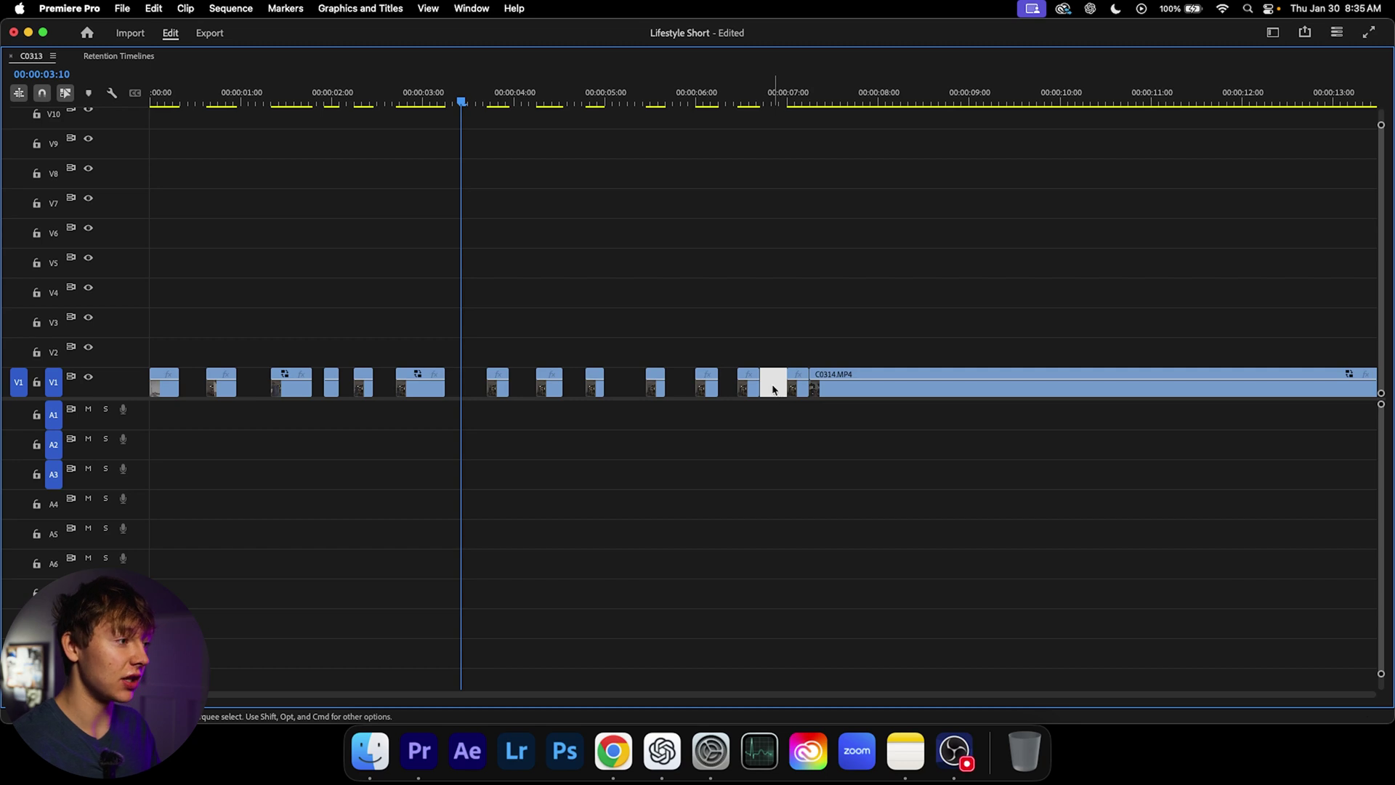
key(Delete)
click(725, 385)
key(Delete)
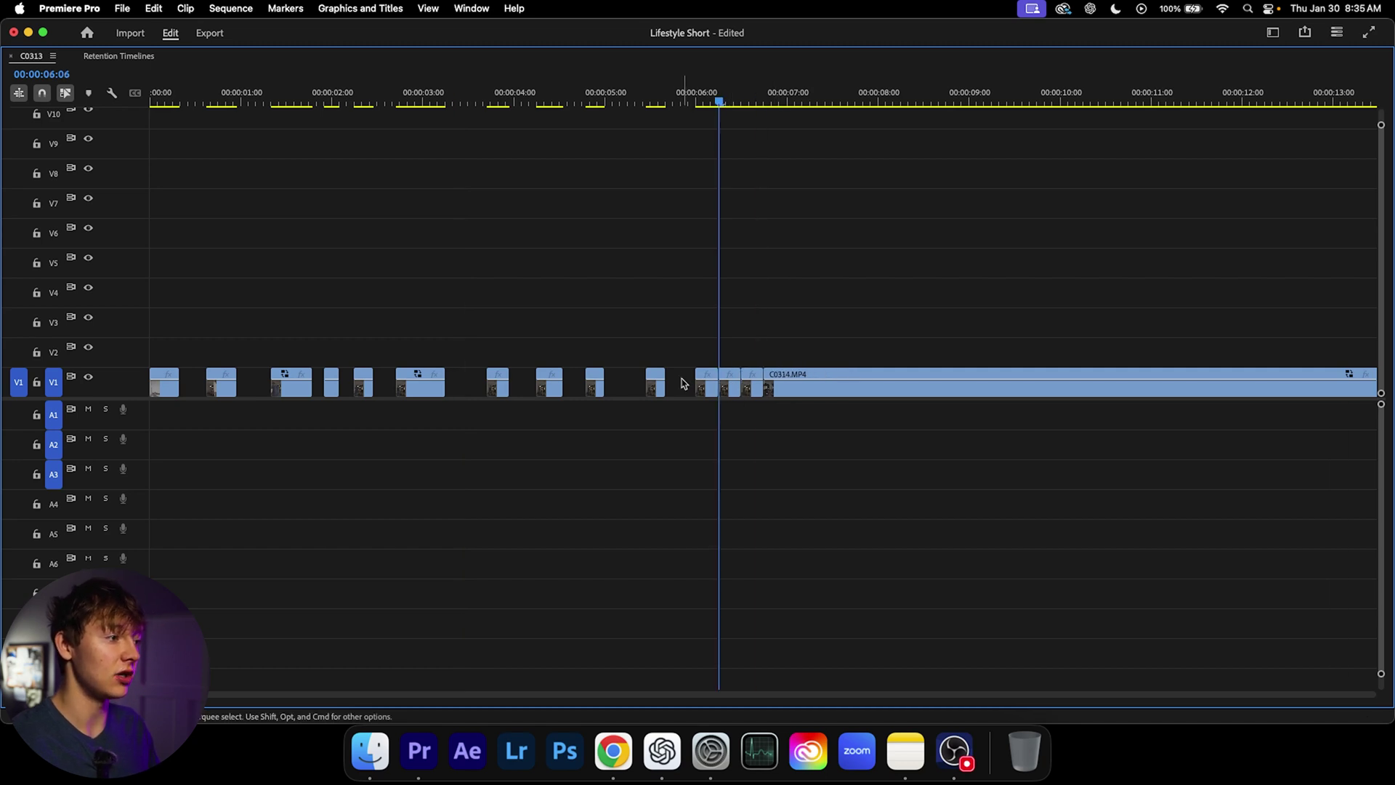
key(Delete)
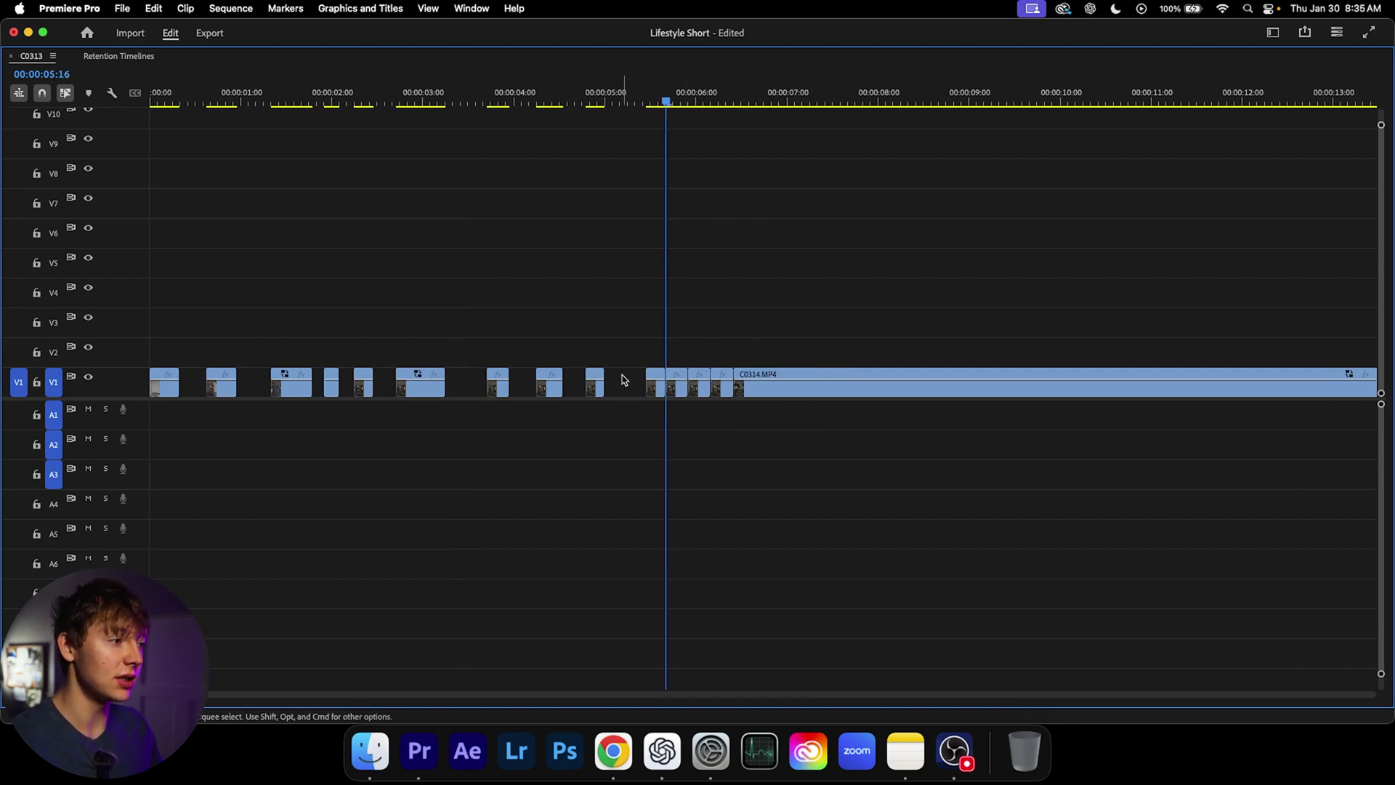
Close the next five gaps between the C0313.MP4 pieces, working back to 00:00:02:11
click(625, 385)
key(Delete)
click(574, 385)
key(Delete)
click(530, 385)
key(Delete)
click(465, 385)
key(Delete)
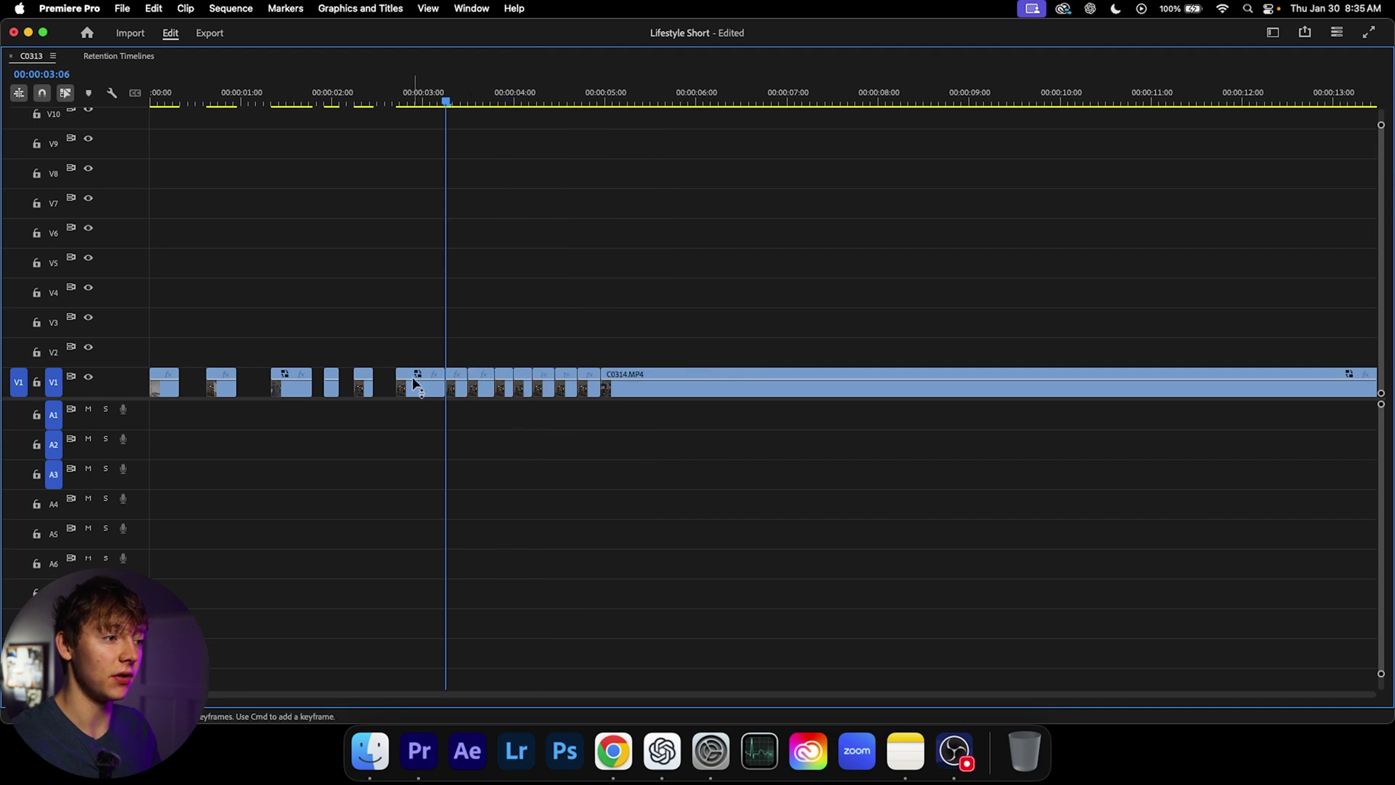
click(383, 385)
key(Delete)
Cut off the second half of the long piece starting at 00:00:02:11, and close the remaining gaps between the C0313.MP4 pieces
key(c)
click(396, 380)
key(v)
click(402, 385)
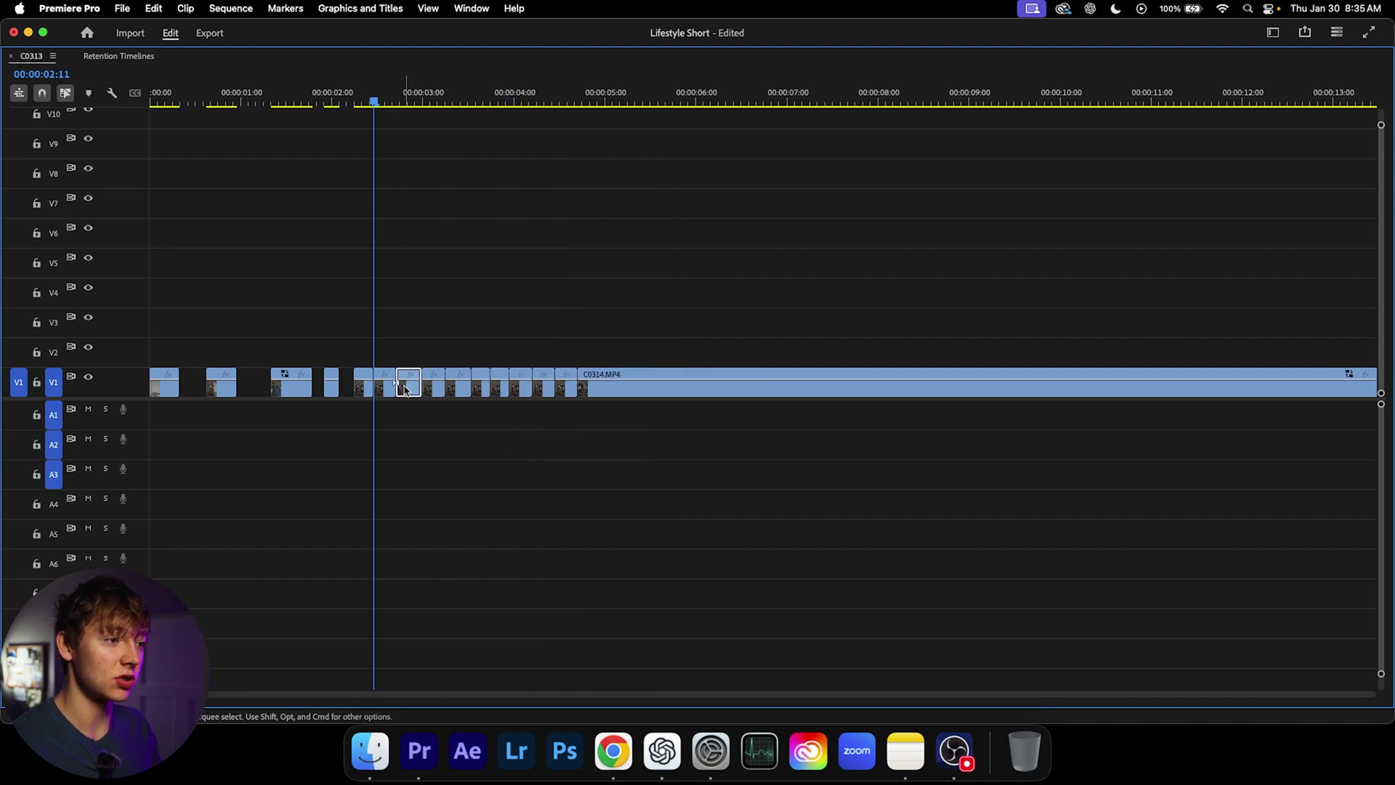
key(Delete)
click(410, 386)
key(Delete)
click(347, 384)
key(Delete)
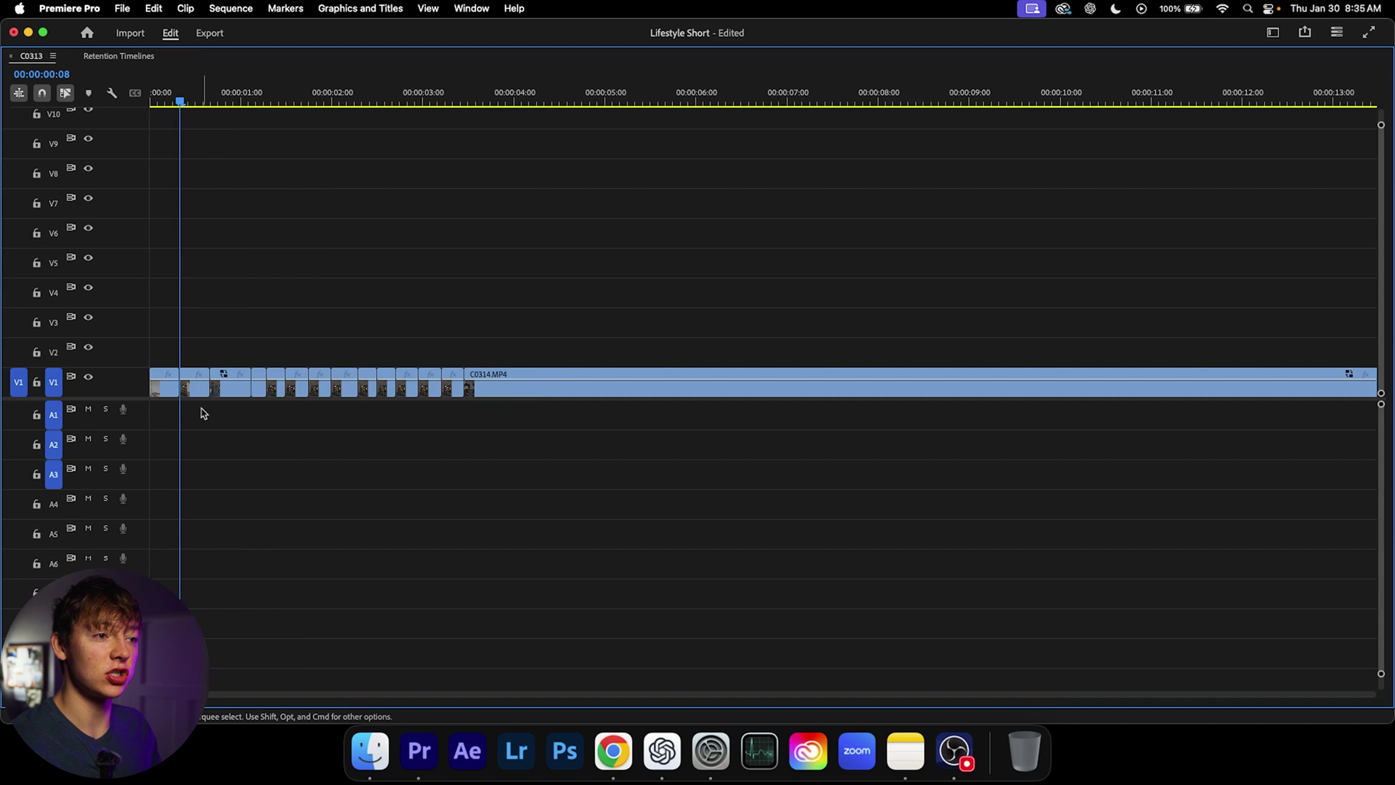
Razor the first three C0313.MP4 pieces at four points within the first second of V1
key(c)
click(164, 385)
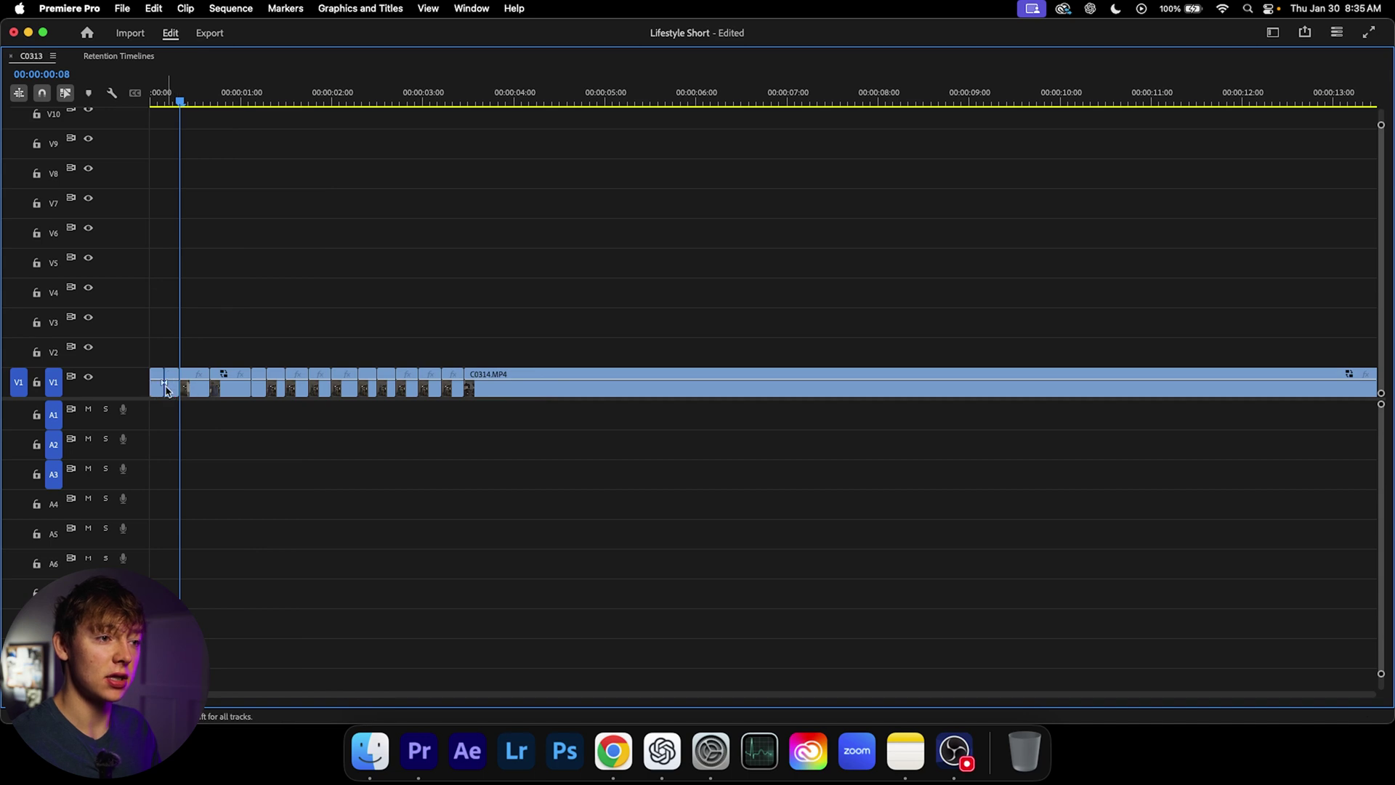
click(195, 385)
click(225, 385)
click(233, 385)
Delete three of the newly cut C0313.MP4 pieces between 00:00:00:08 and about 00:00:01:03
key(v)
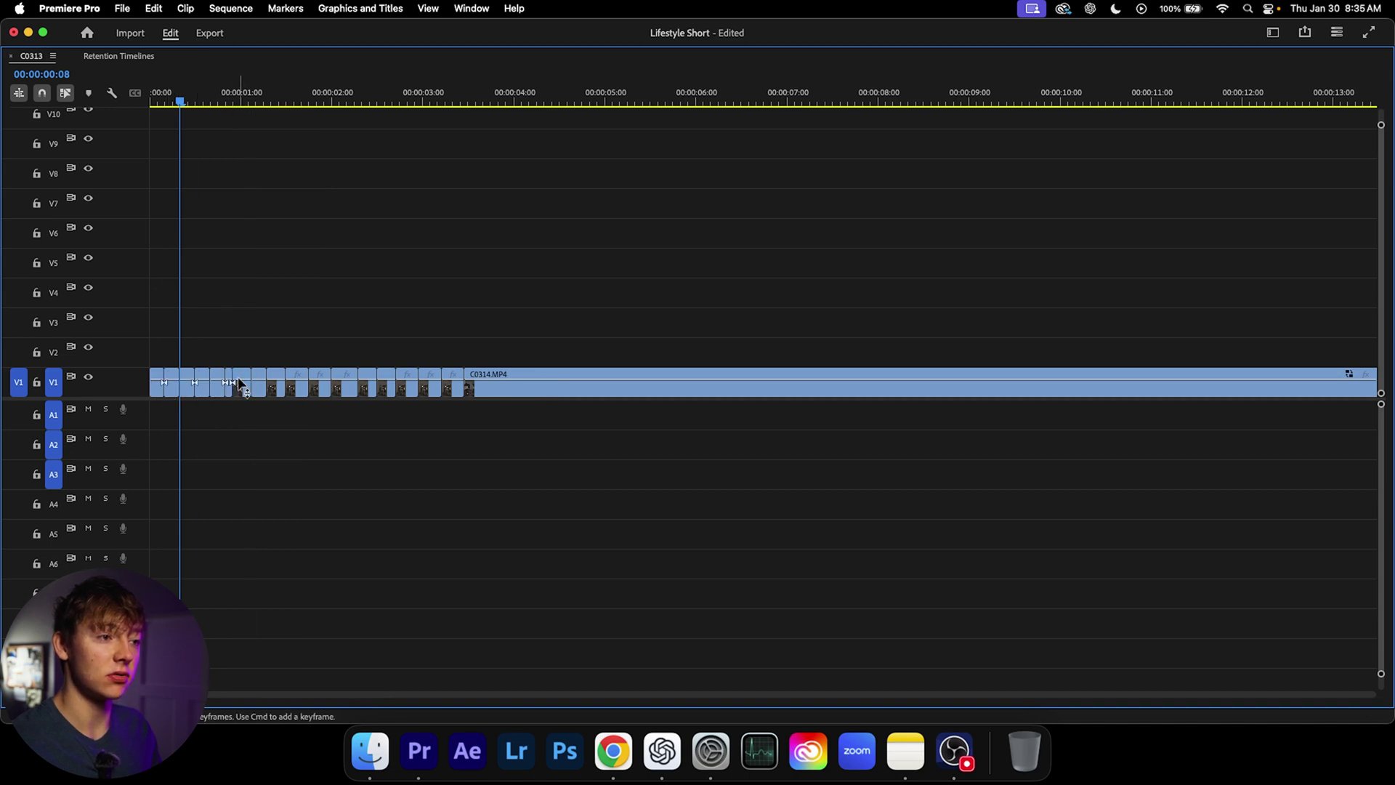
click(240, 386)
key(Delete)
drag(222, 363, 215, 377)
key(Delete)
click(181, 383)
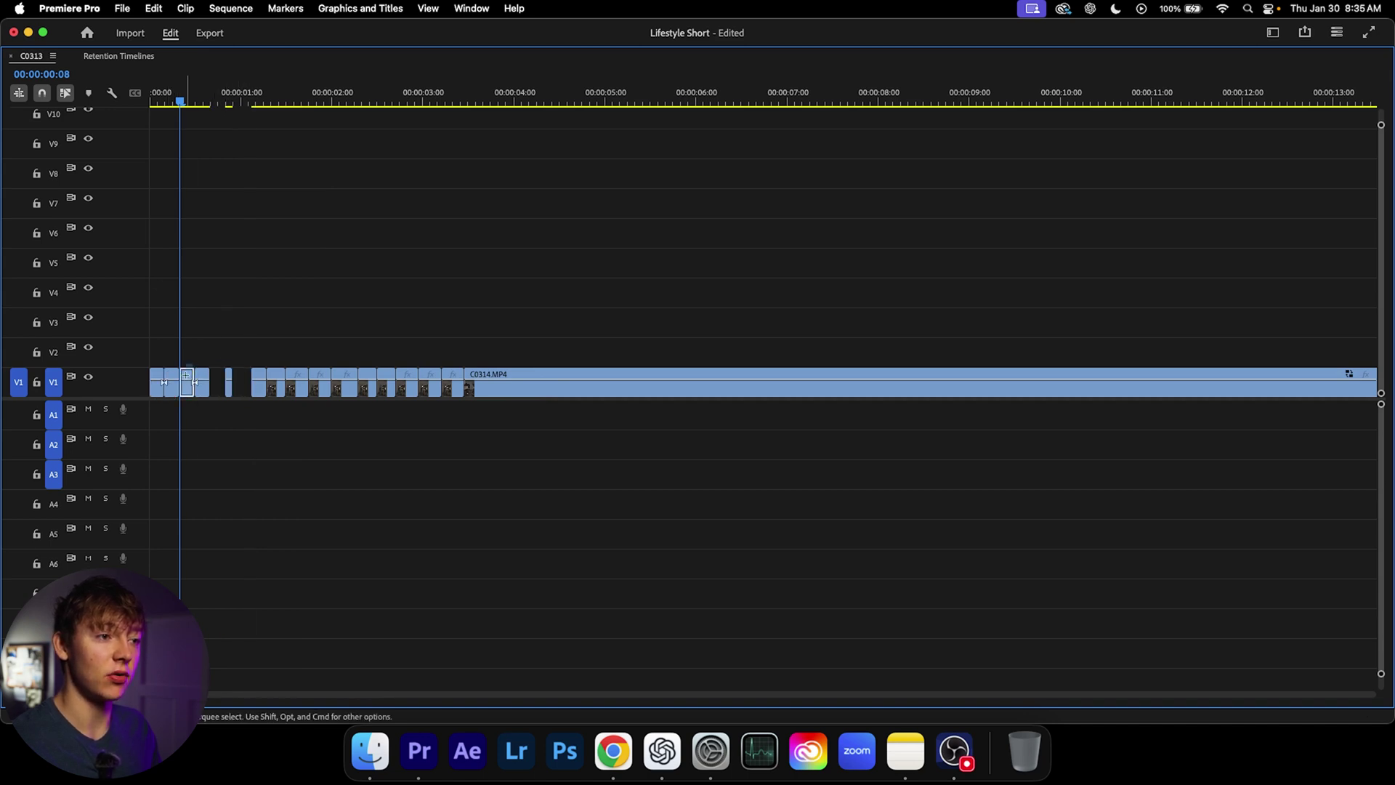
key(Delete)
Remove the second piece on V1 and close all gaps within the first second
click(185, 383)
key(Delete)
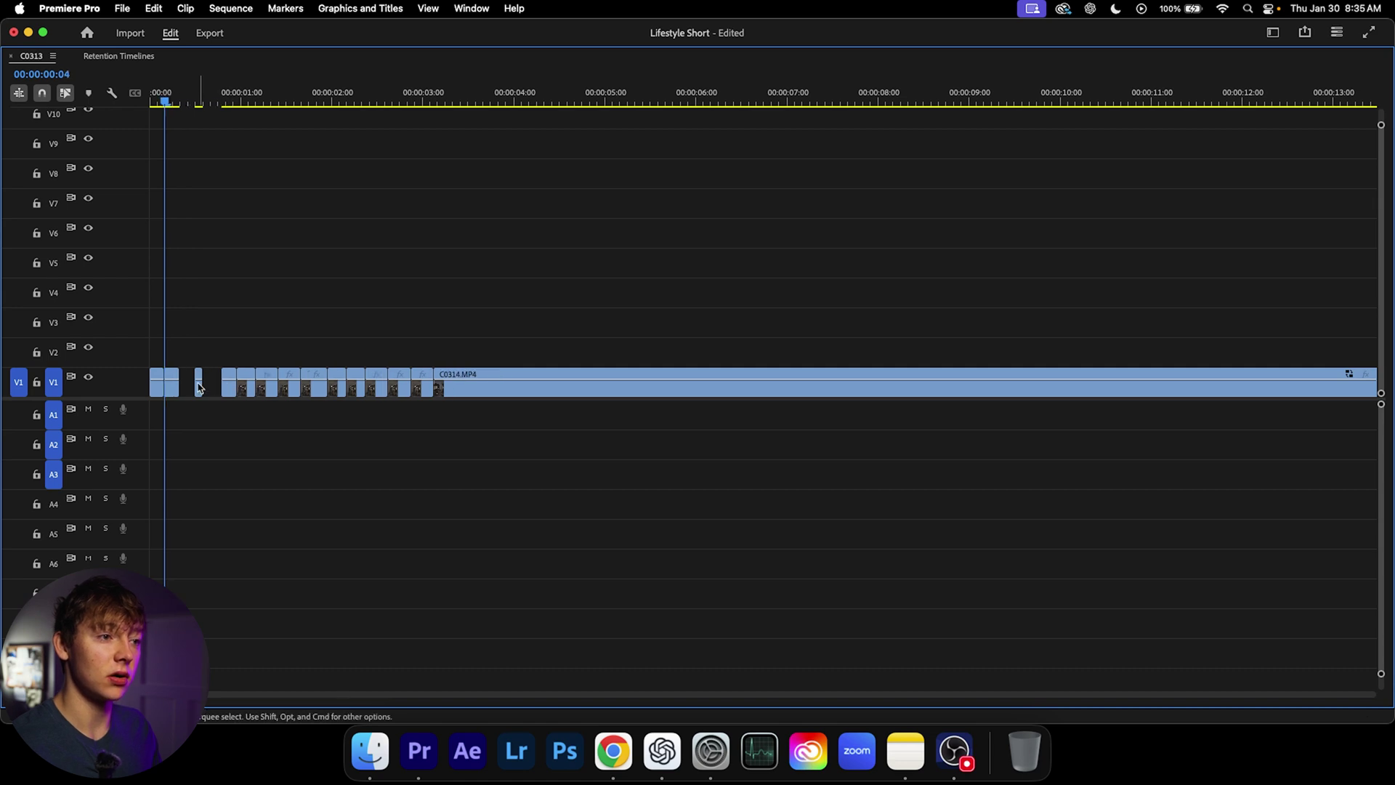
click(190, 385)
key(Delete)
click(197, 381)
key(Delete)
Restore the full workspace and play the sequence back from the start to review the opening cuts
drag(191, 102, 149, 101)
key(minus)
key(minus)
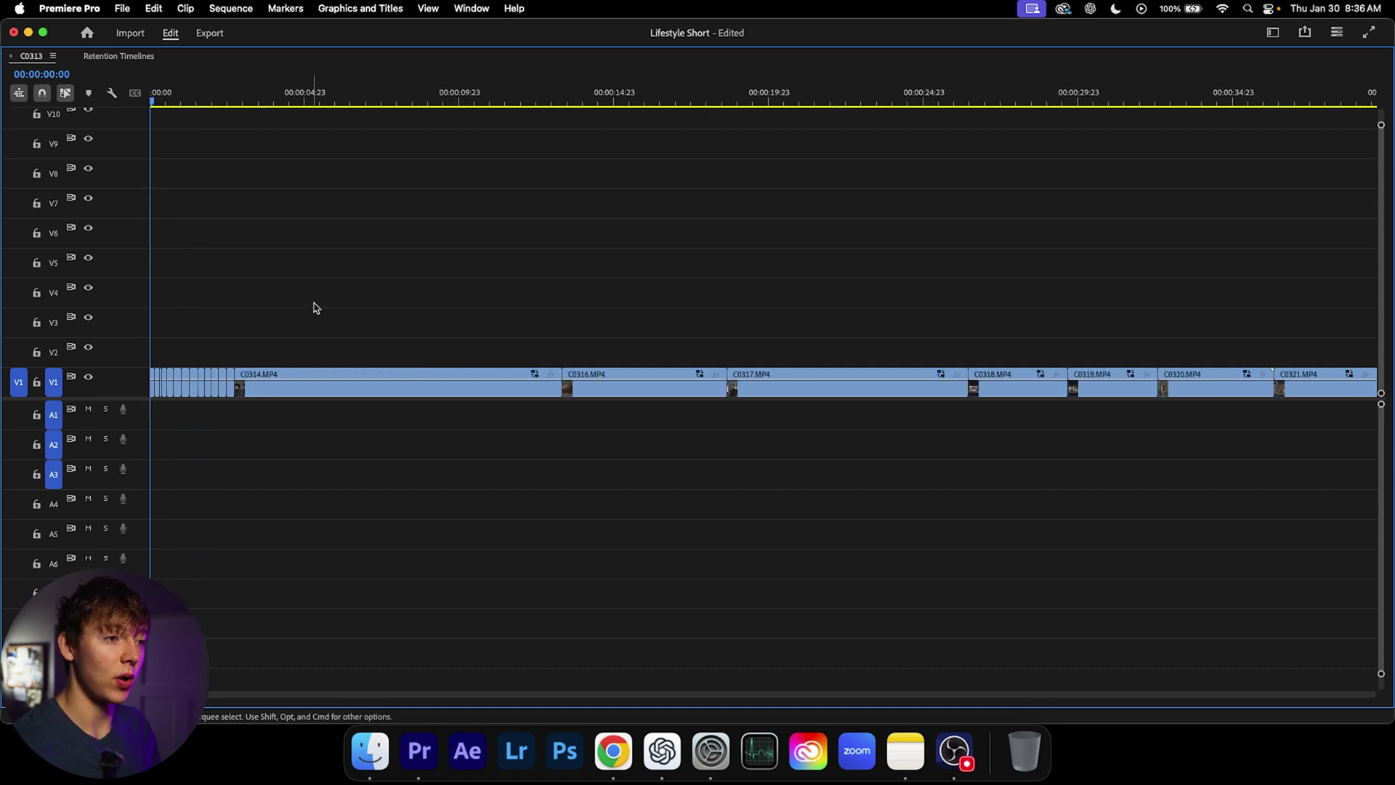
key(grave)
key(space)
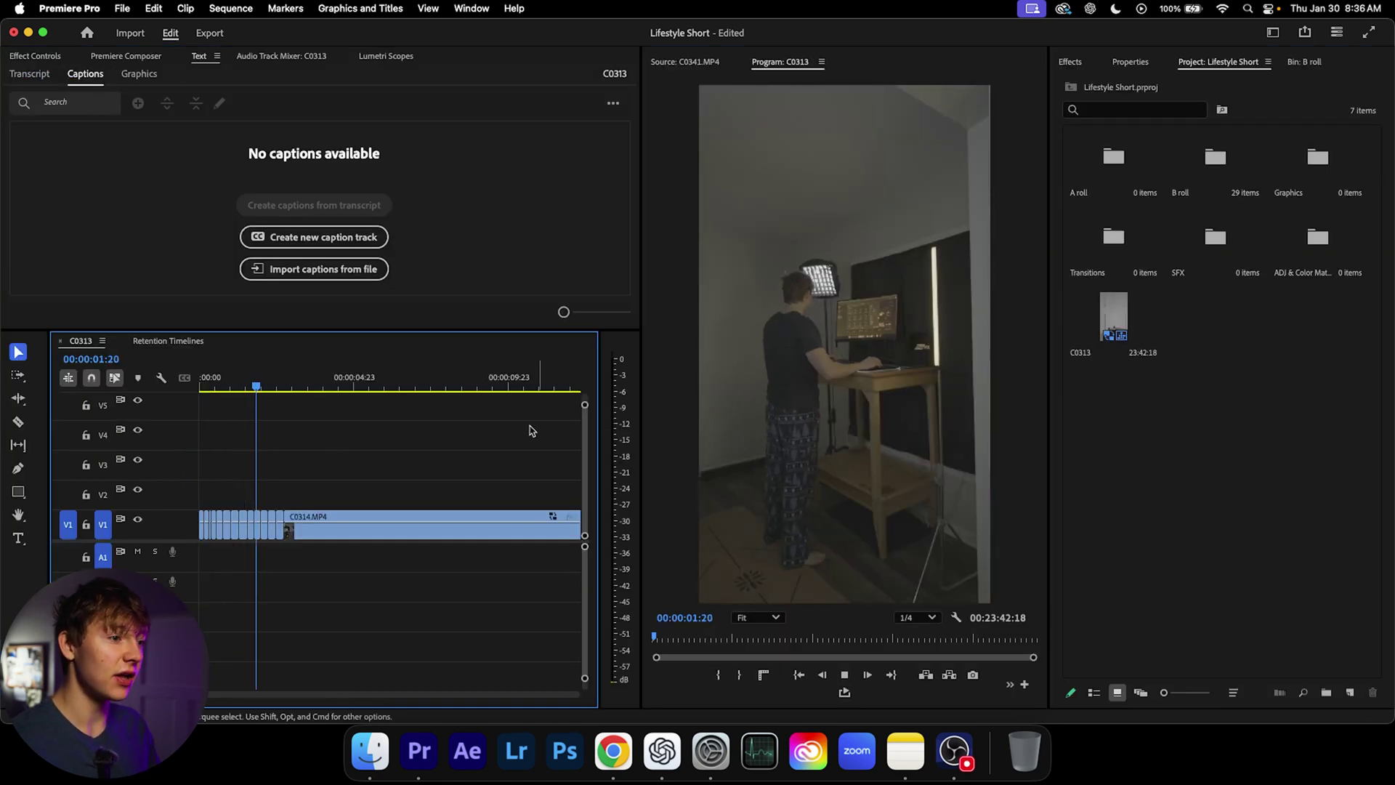
key(space)
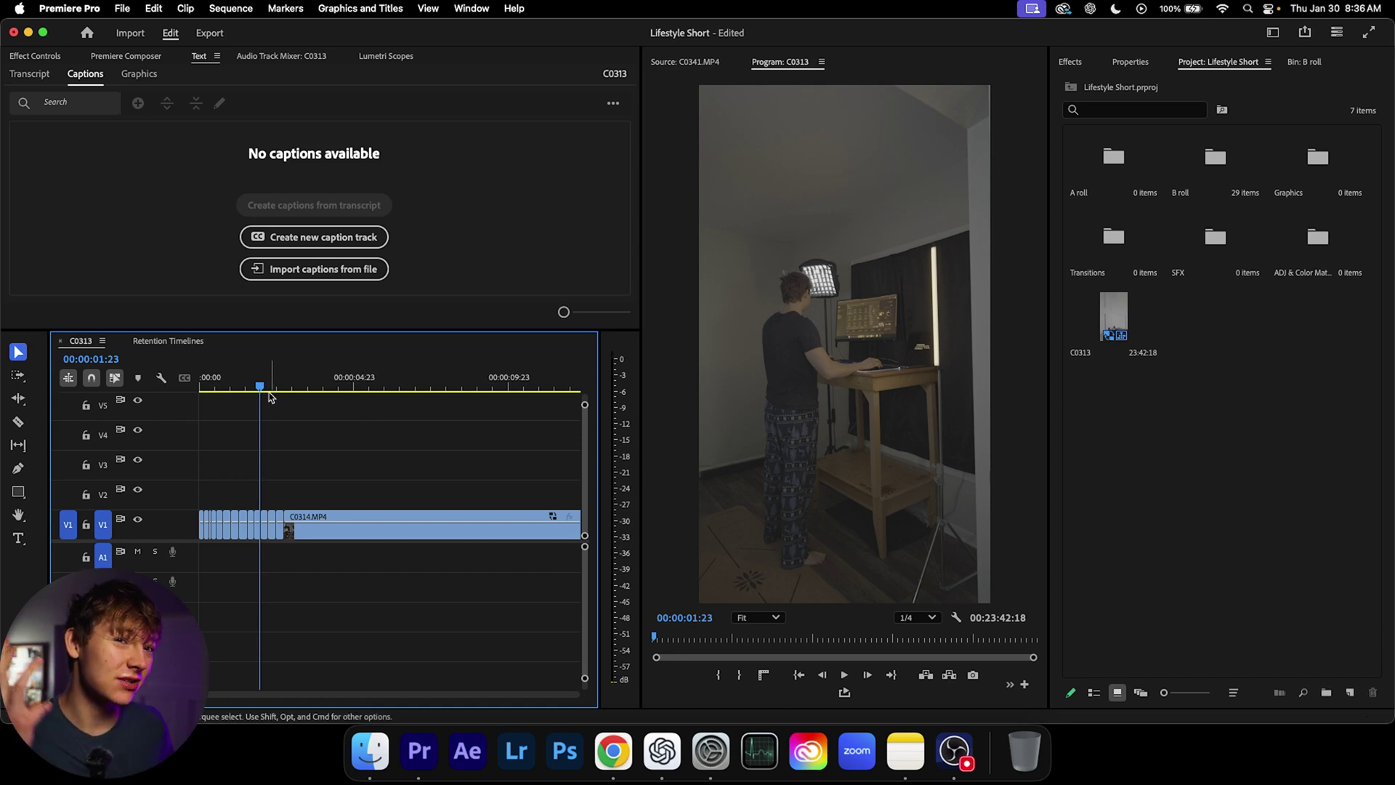
Remove one C0313.MP4 piece directly before C0314.MP4 on V1
drag(260, 379, 276, 389)
scroll(280, 474, up, 4)
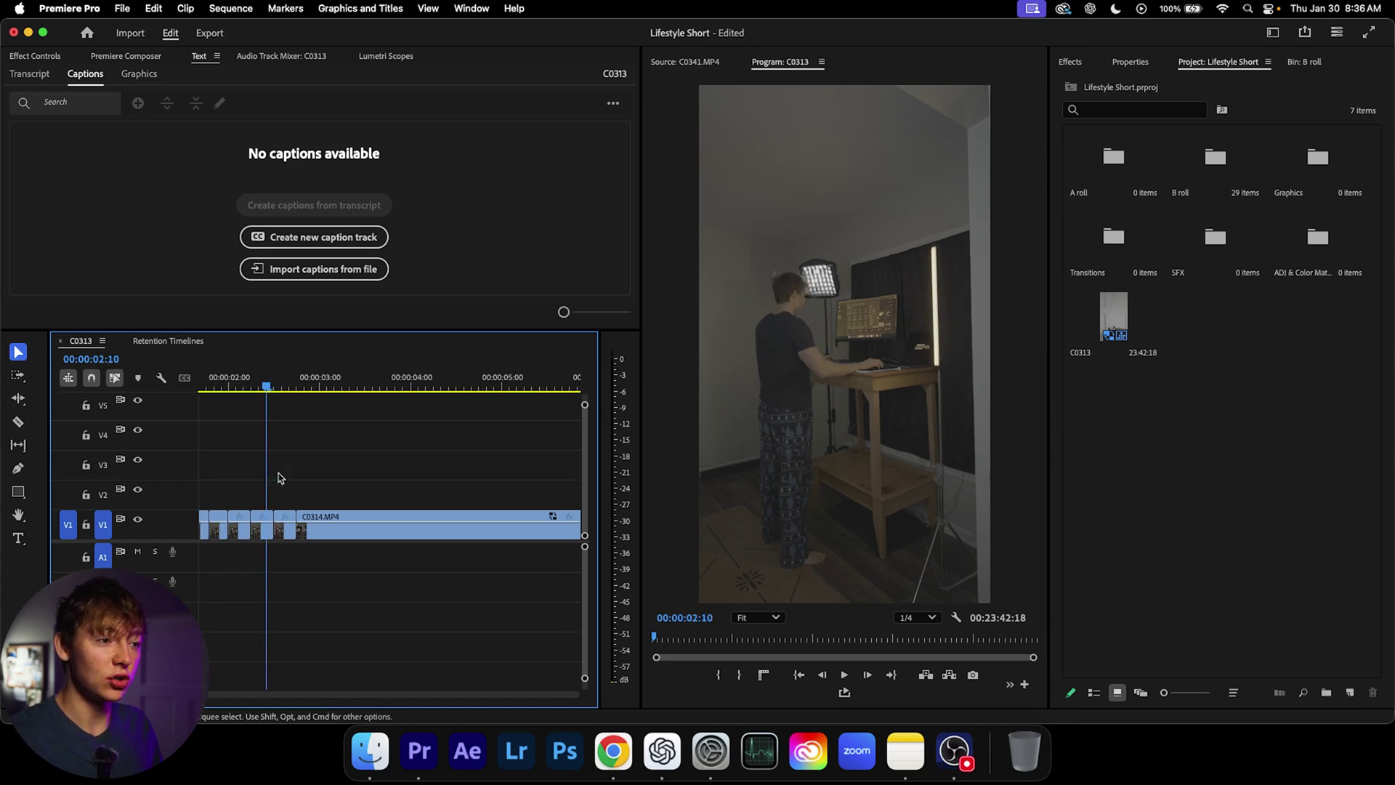
click(292, 525)
drag(292, 525, 261, 533)
key(Delete)
Play the opening again from the start and close the gap in front of C0314.MP4
key(Home)
key(minus)
key(minus)
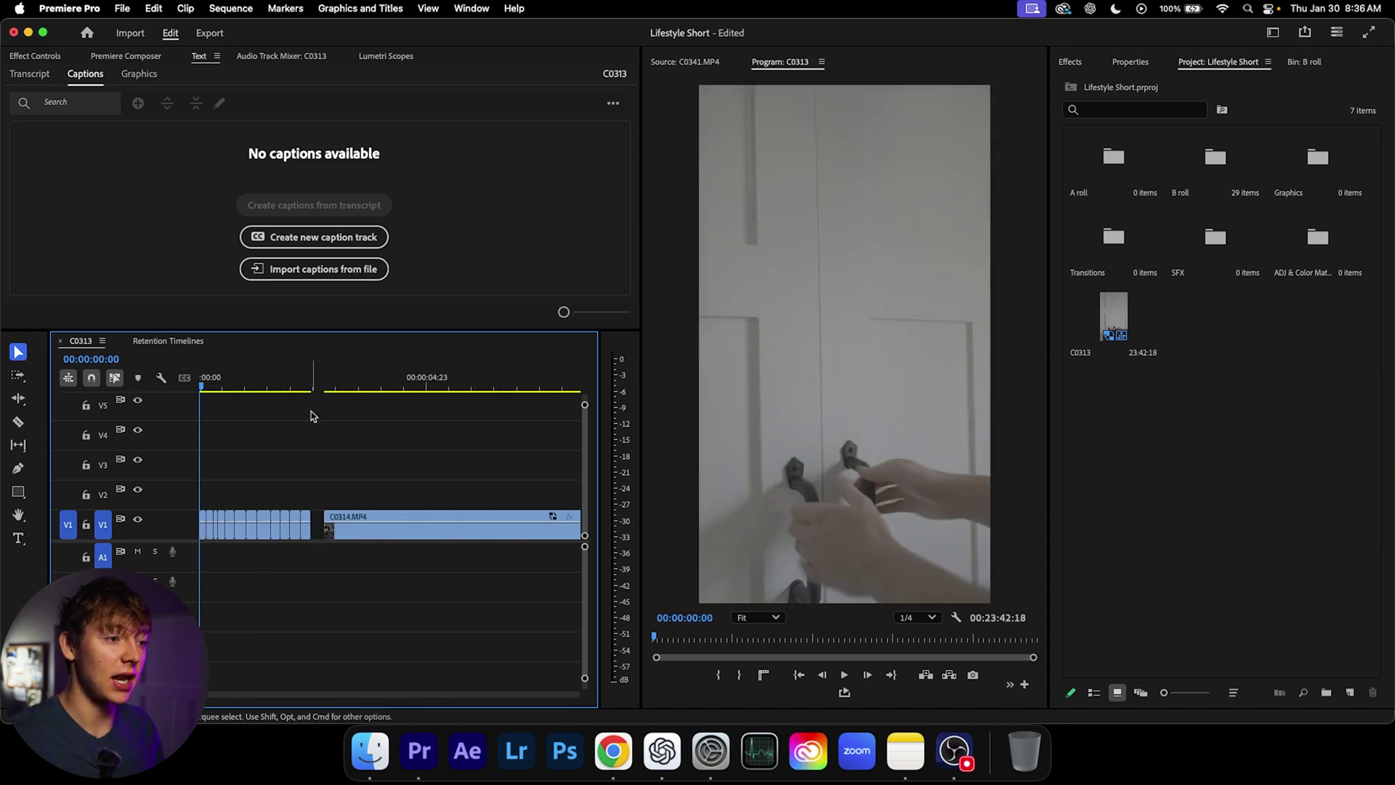
key(space)
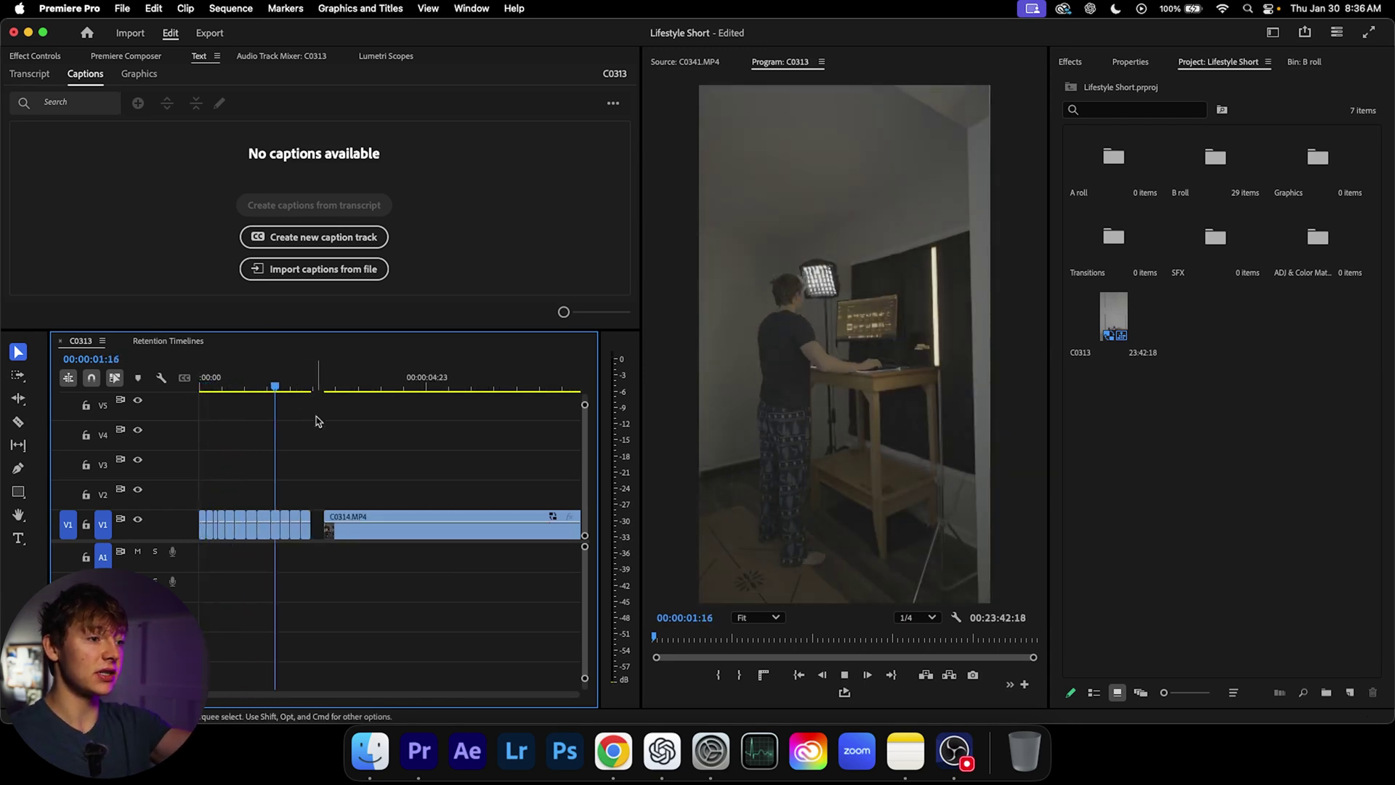
key(space)
click(318, 521)
key(Delete)
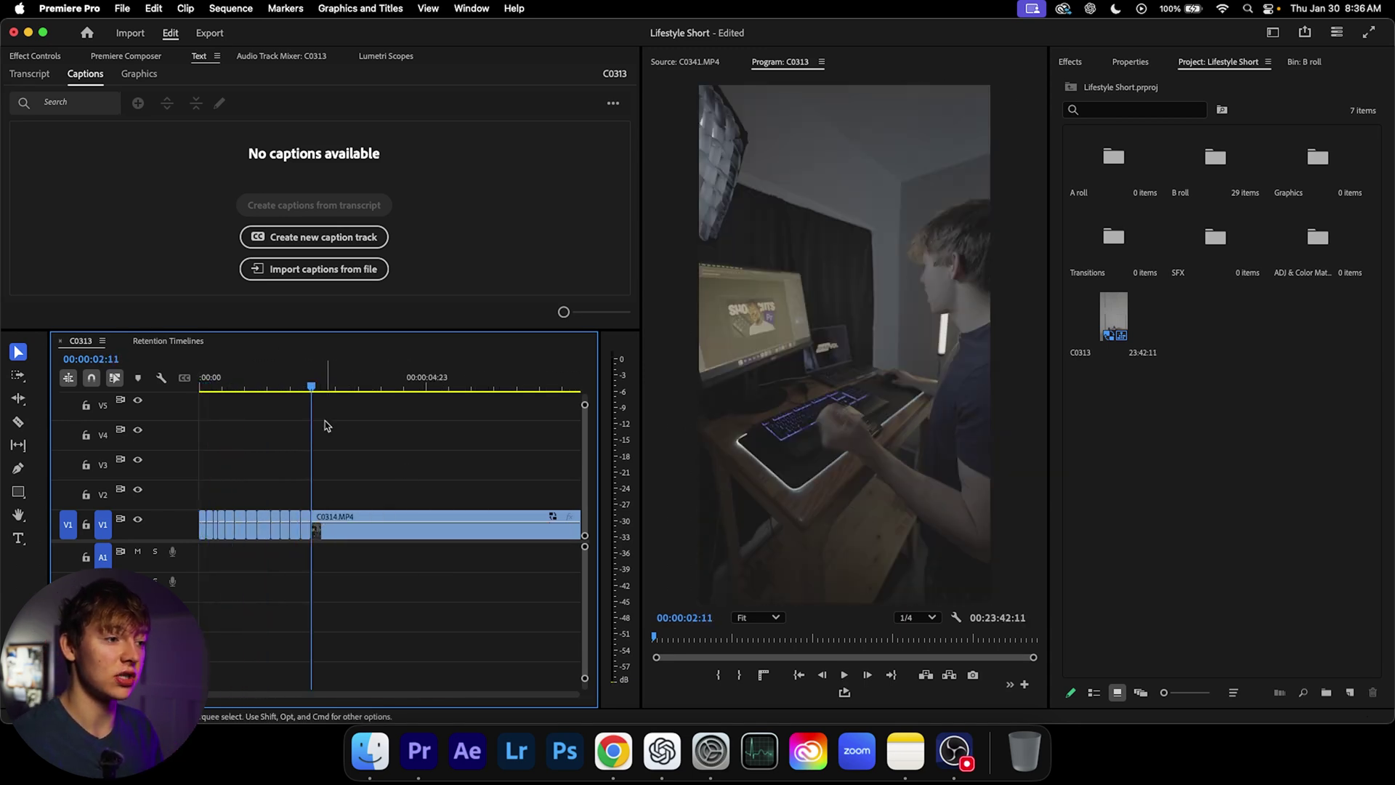
Play back the transition from the last C0313.MP4 piece into C0314.MP4
click(305, 386)
key(space)
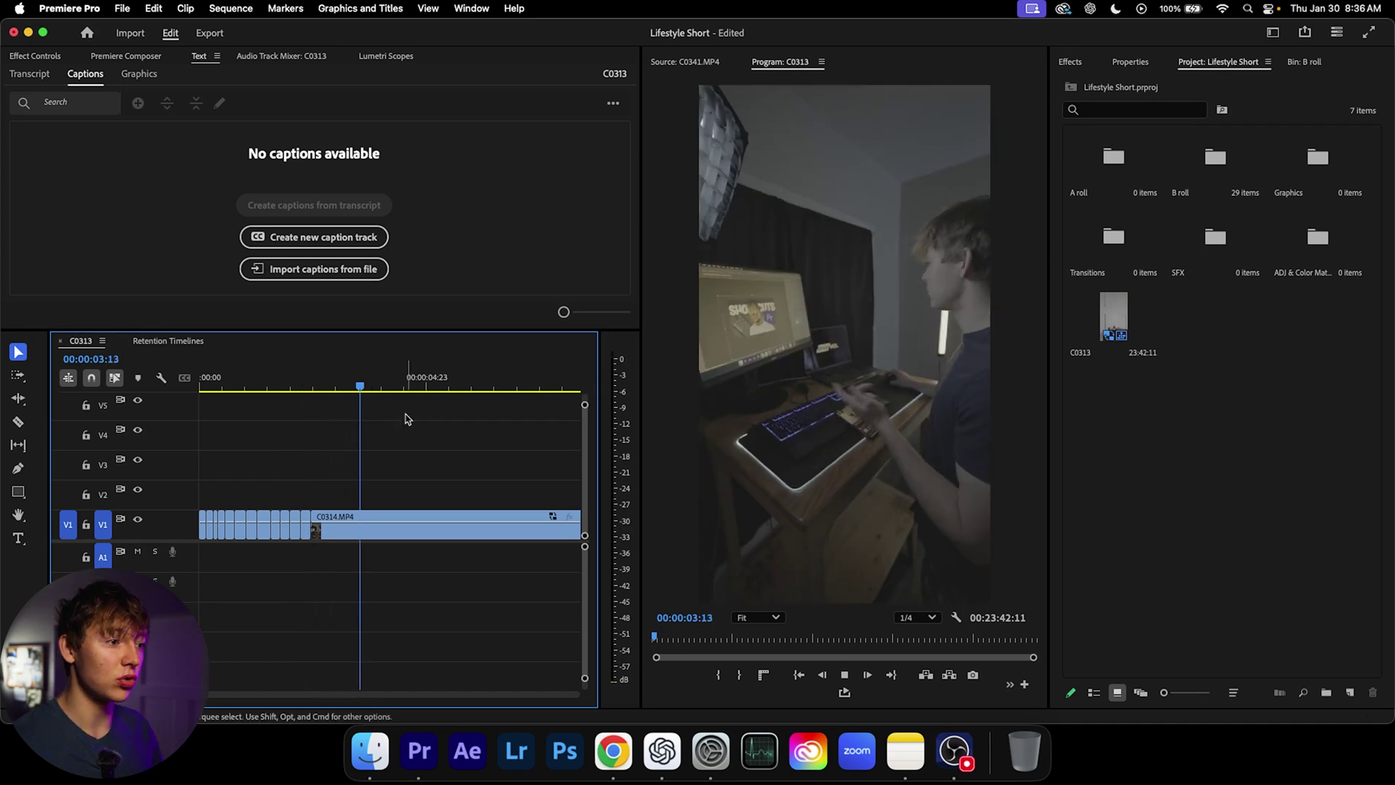
key(space)
scroll(406, 449, down, 2)
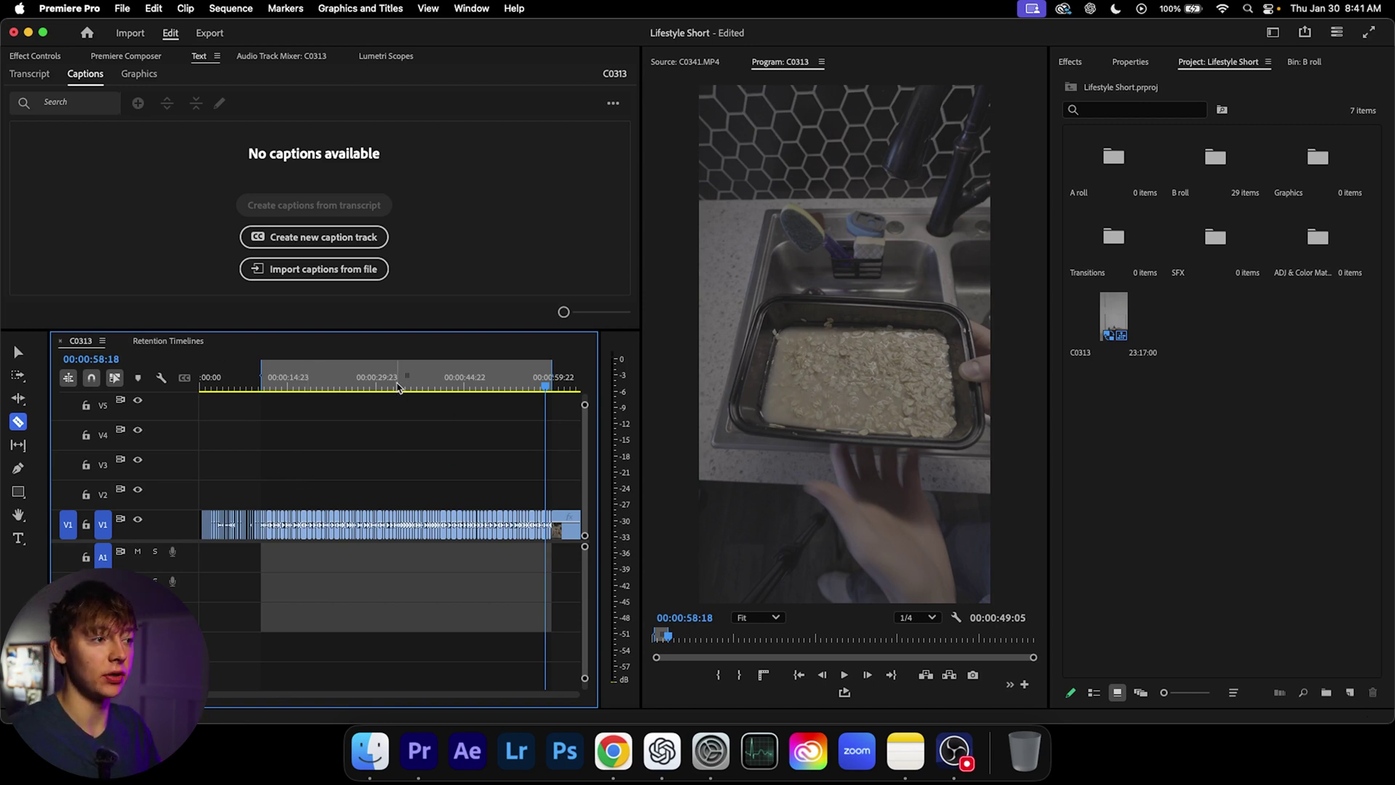
Review the mirror shots in the cut-down timeline by playing from 00:00:09:09
scroll(305, 551, up, 5)
scroll(302, 550, left, 3)
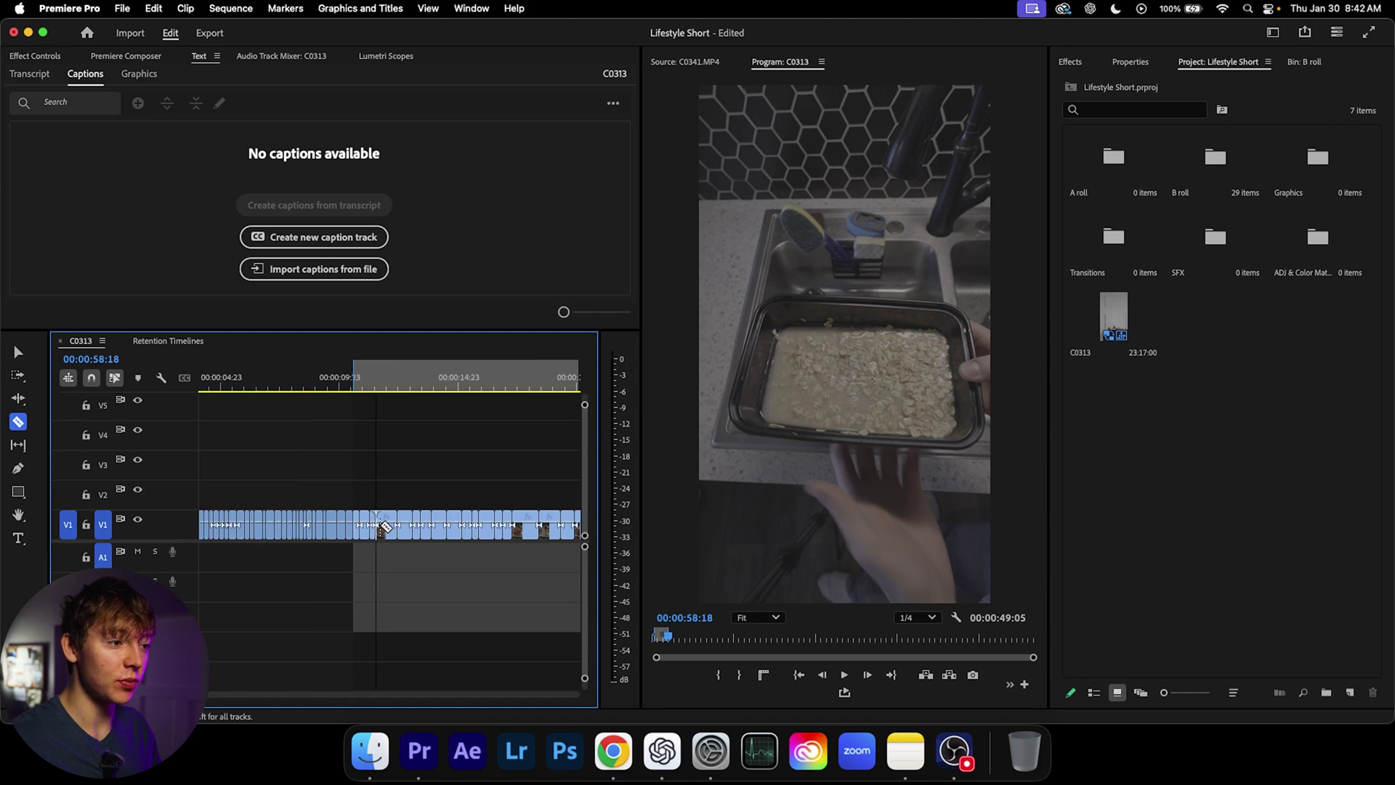
scroll(386, 525, up, 5)
click(314, 387)
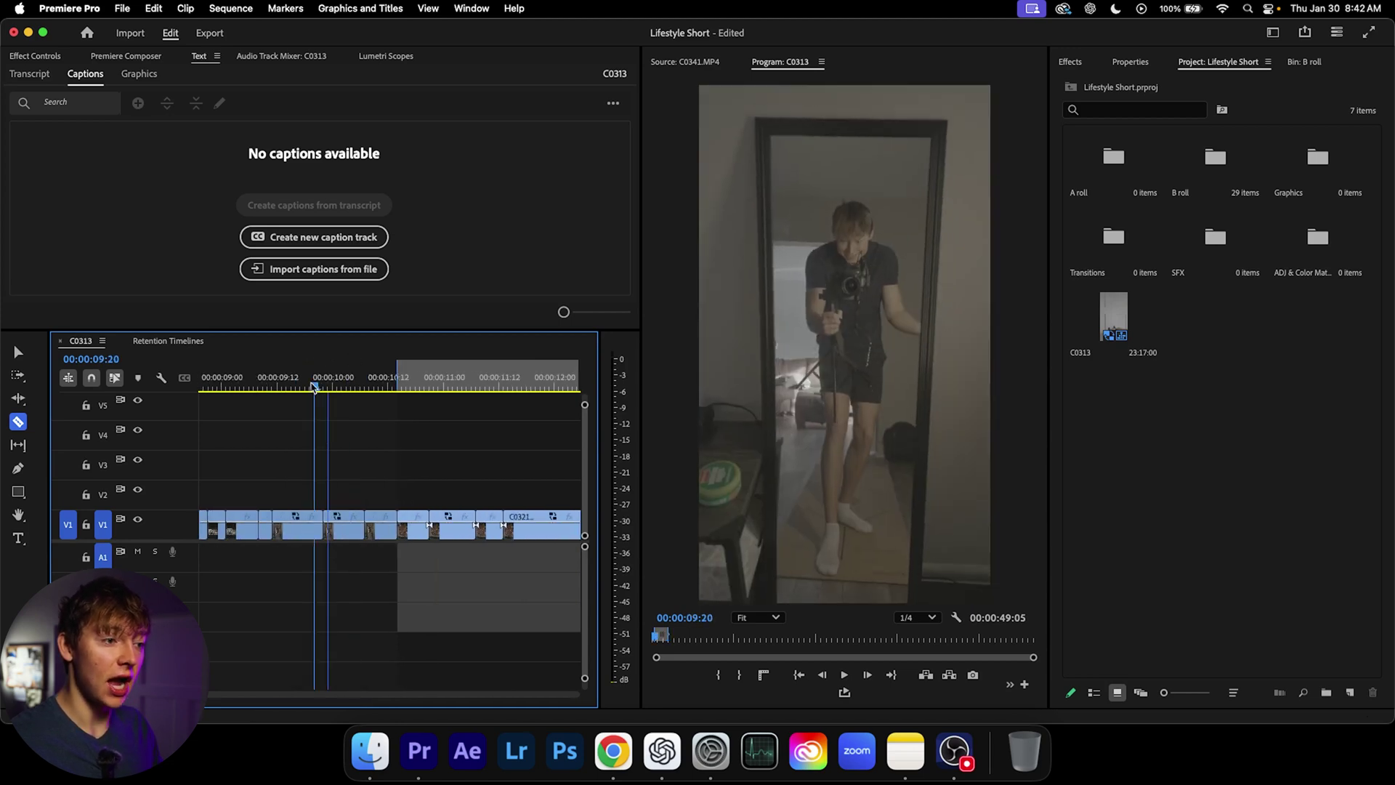
drag(312, 383, 356, 365)
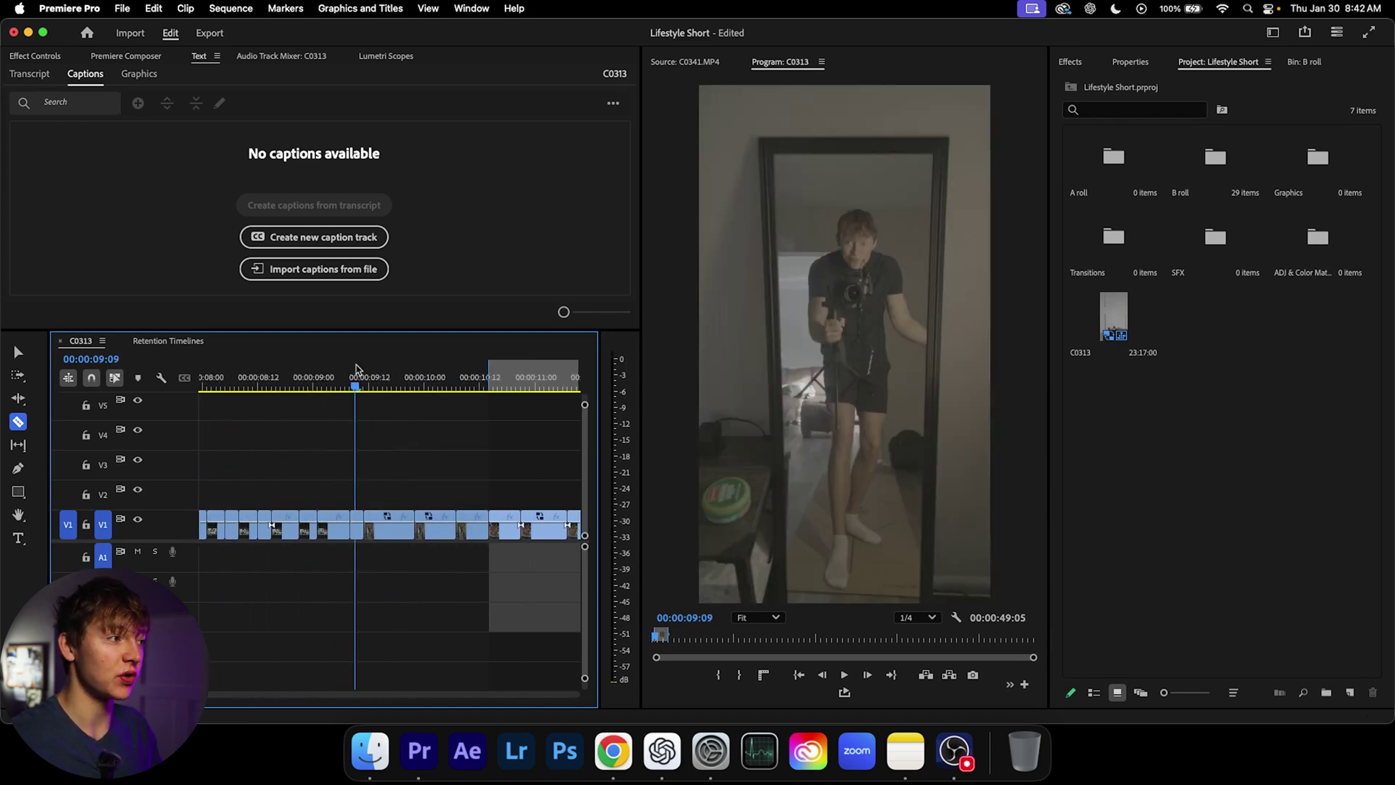
key(space)
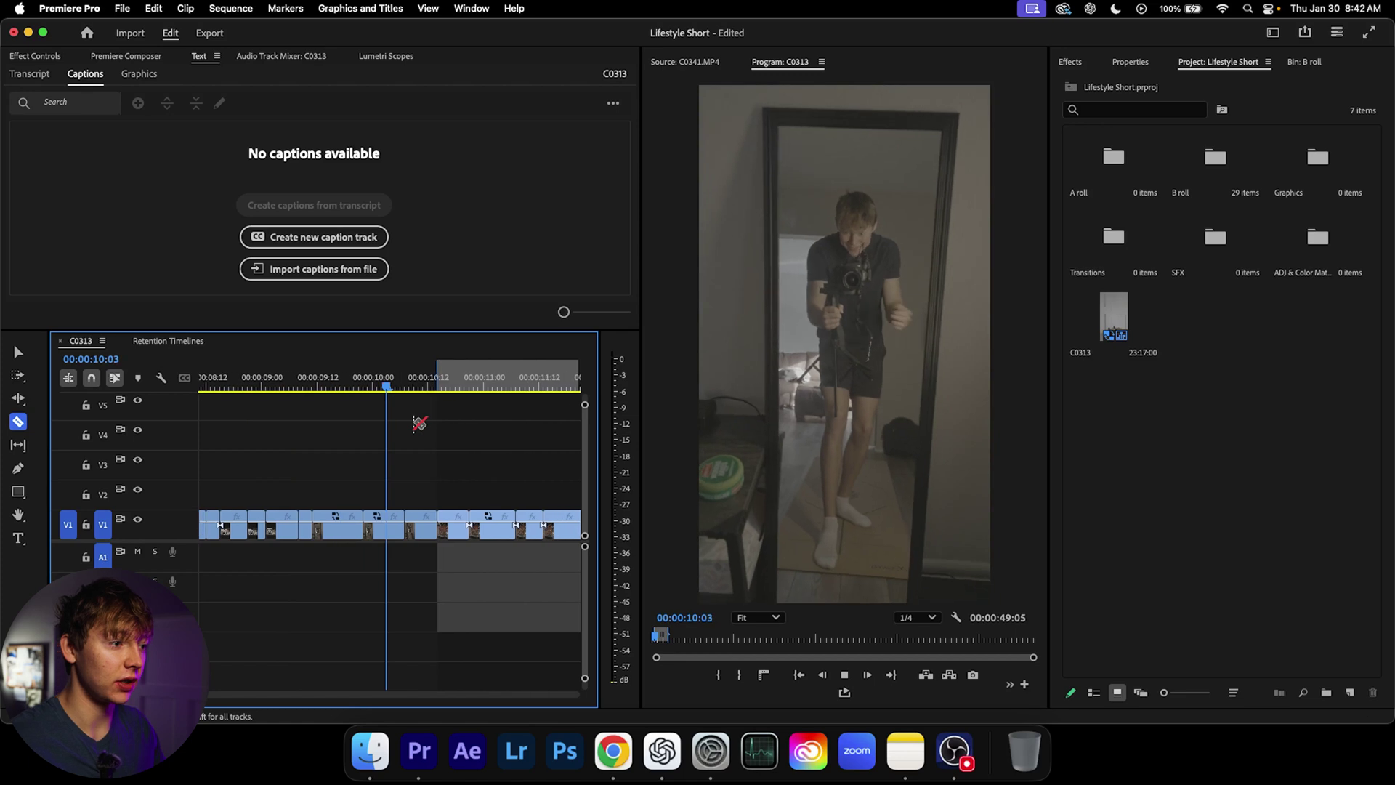
Play back the rolled oats shots from 00:00:10:21 and return the playhead to 00:00:09:23
scroll(433, 408, down, 3)
click(434, 384)
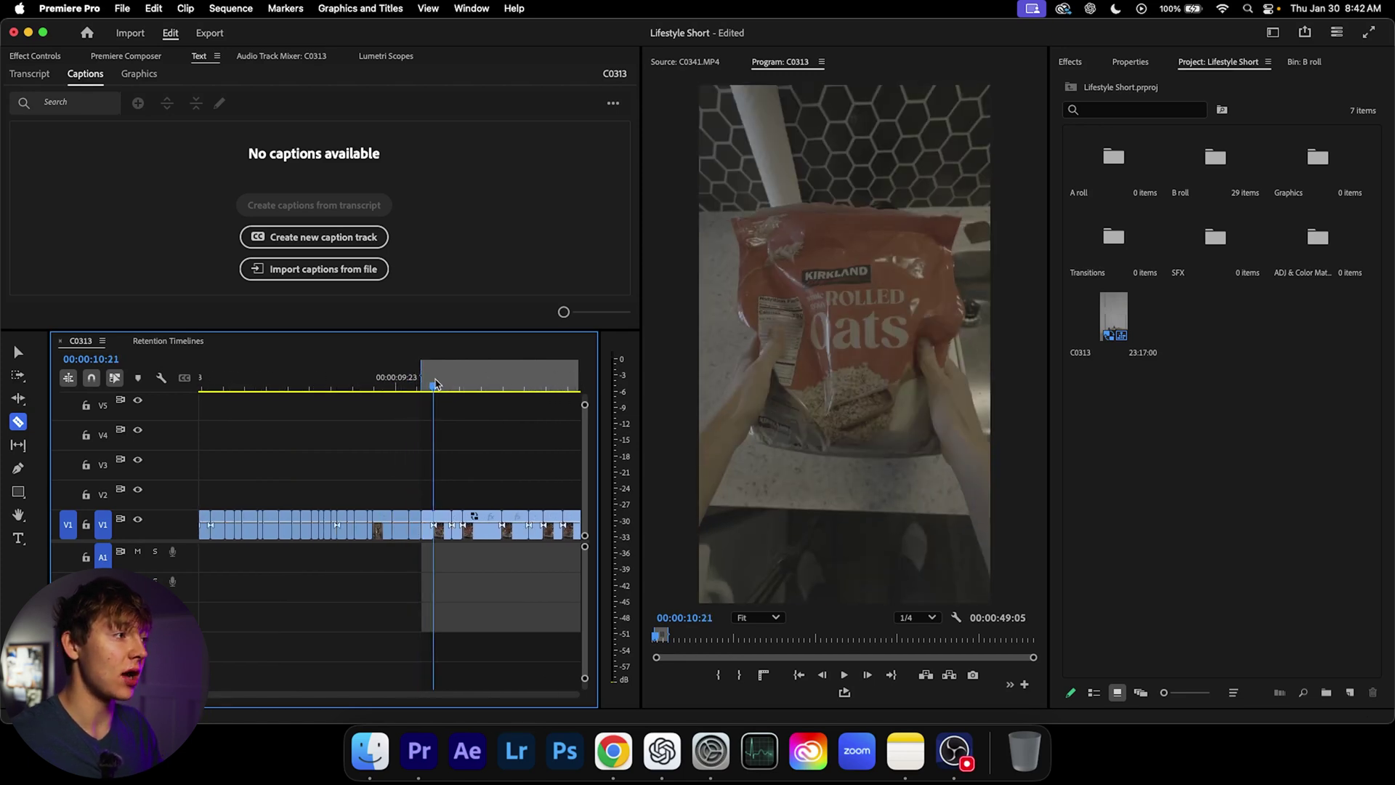
key(space)
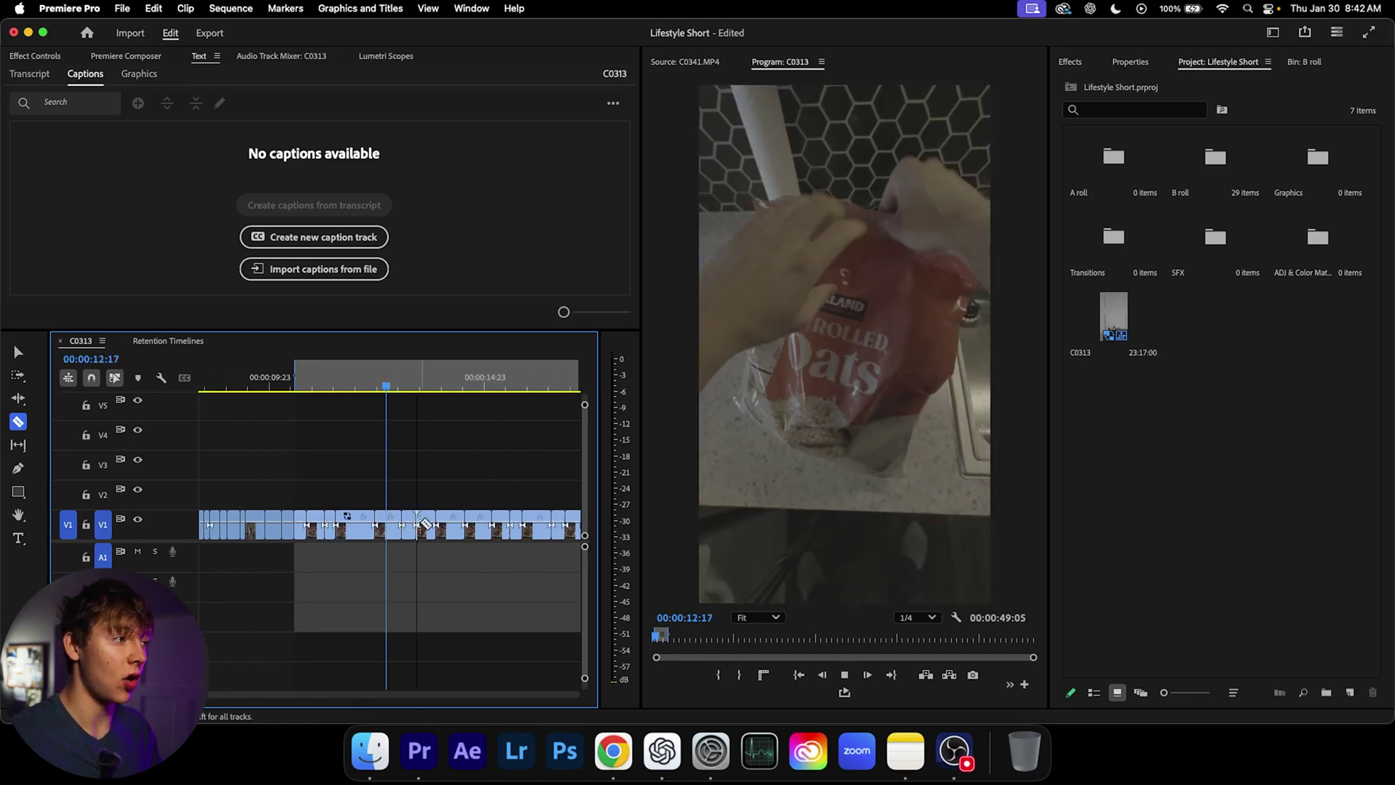
key(space)
drag(385, 381, 249, 387)
scroll(294, 439, left, 3)
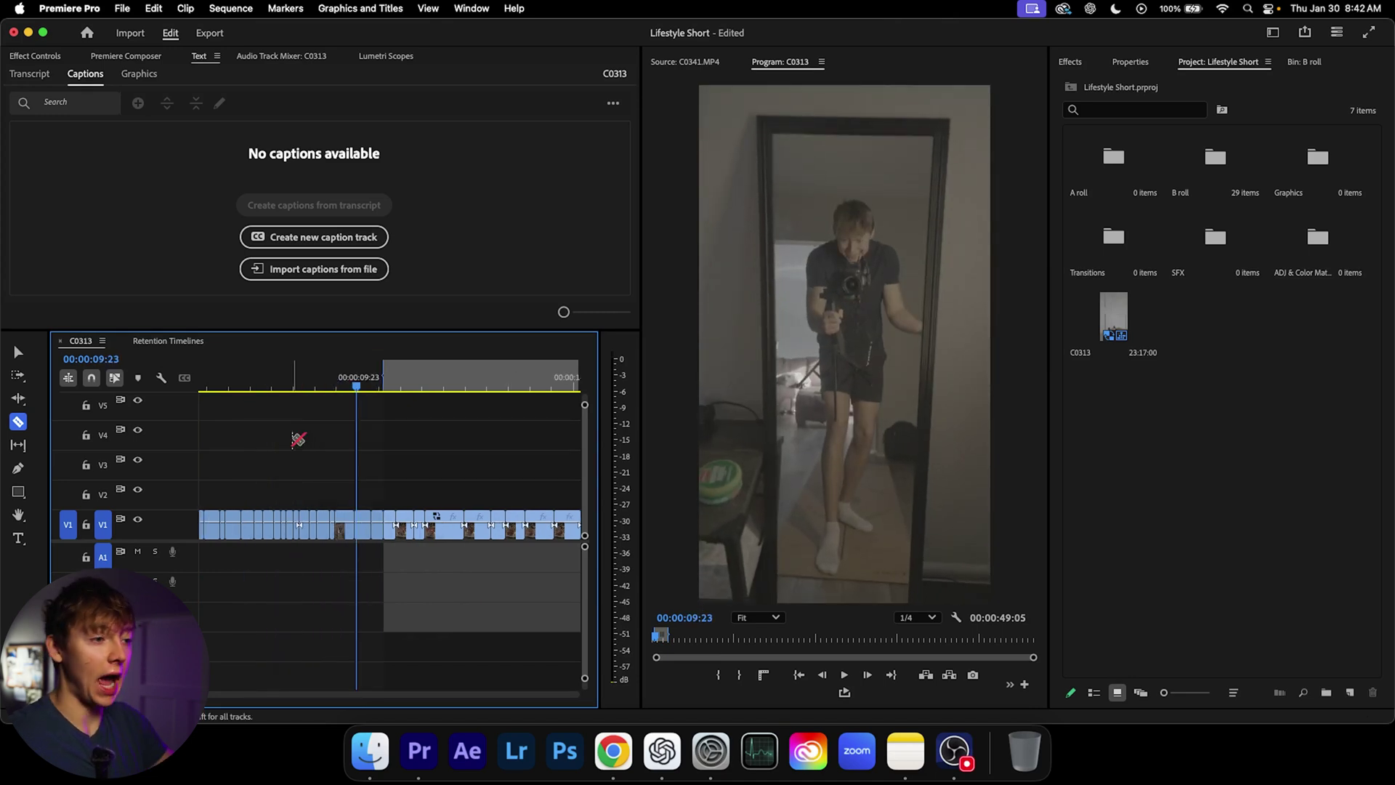
Scrub back through the jump cuts to 00:00:05:18 and look over the cut-down B-roll on the timeline
drag(388, 385, 245, 386)
scroll(448, 449, down, 5)
scroll(275, 433, up, 3)
scroll(335, 509, up, 2)
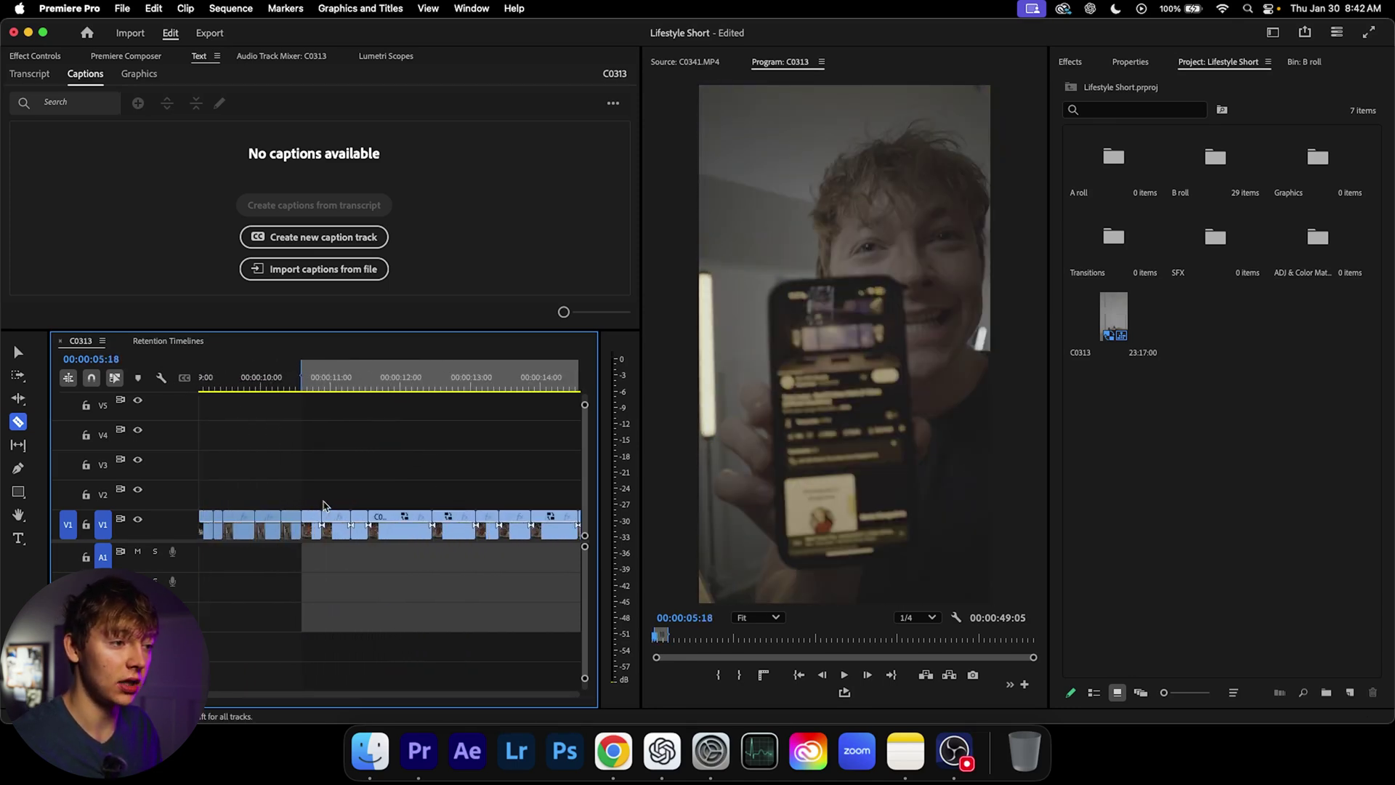
scroll(322, 476, left, 2)
mouse_move(354, 385)
mouse_down()
mouse_move(383, 385)
mouse_move(302, 386)
mouse_move(369, 389)
mouse_up()
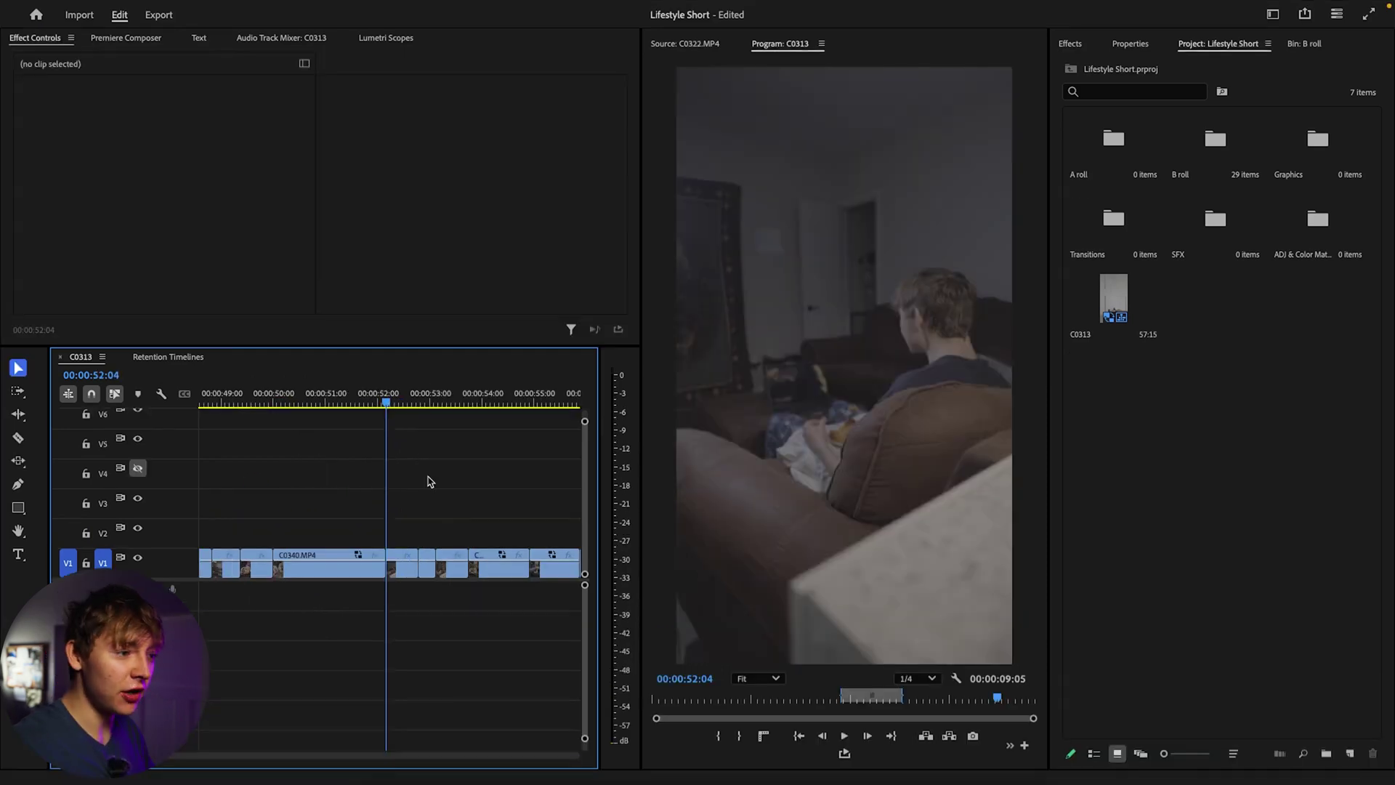
Play back the breakfast eating shots from 00:00:52:04, and replay them from the start of the long C0340.MP4 piece
key(space)
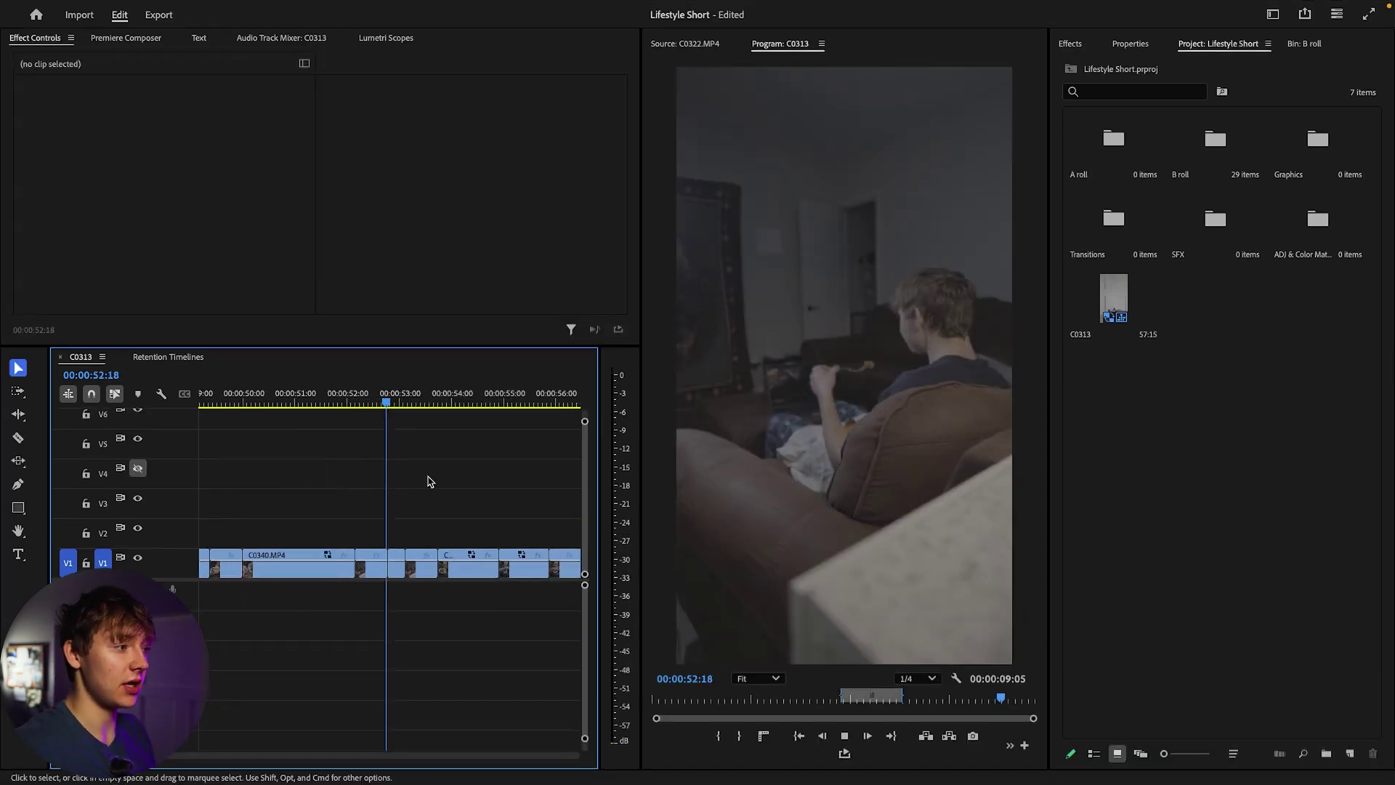
key(space)
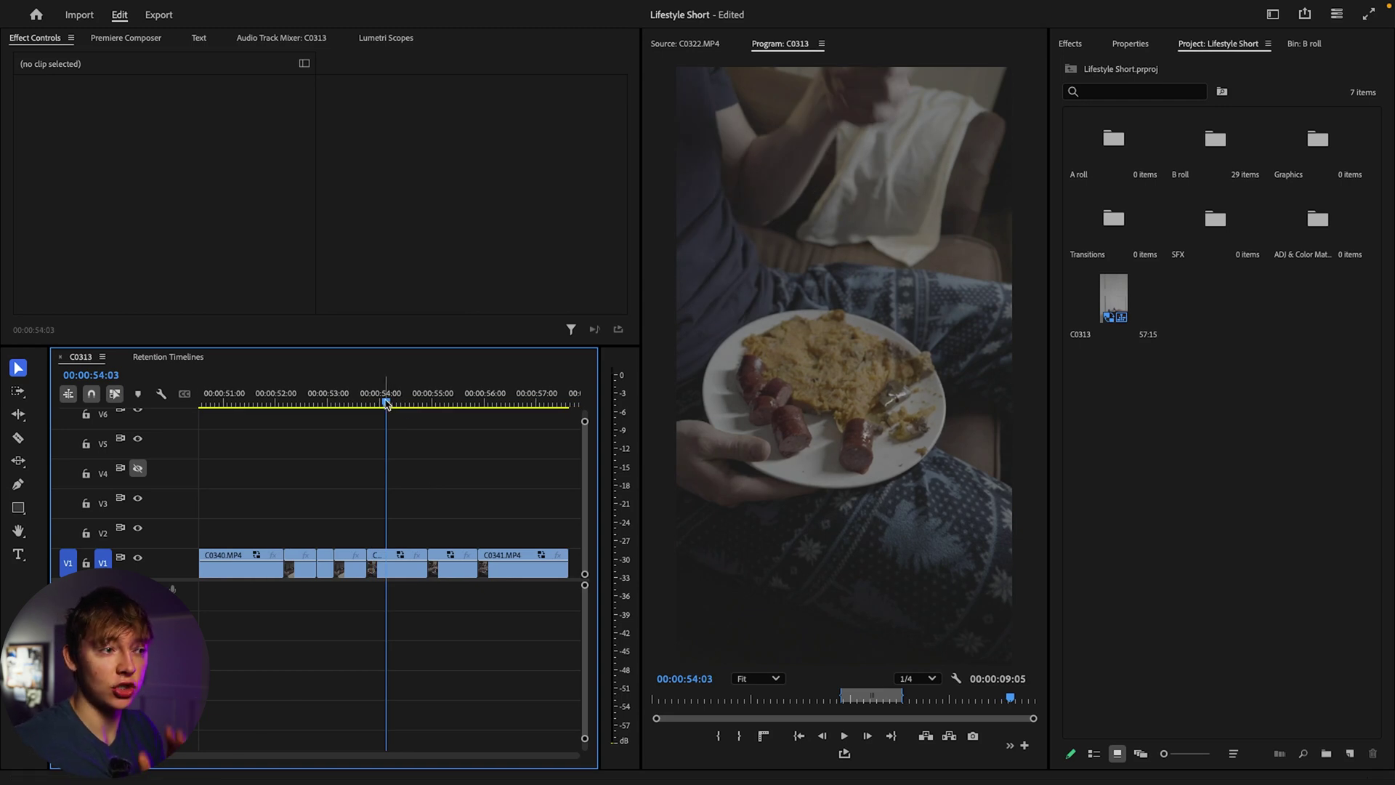
drag(387, 404, 320, 385)
key(space)
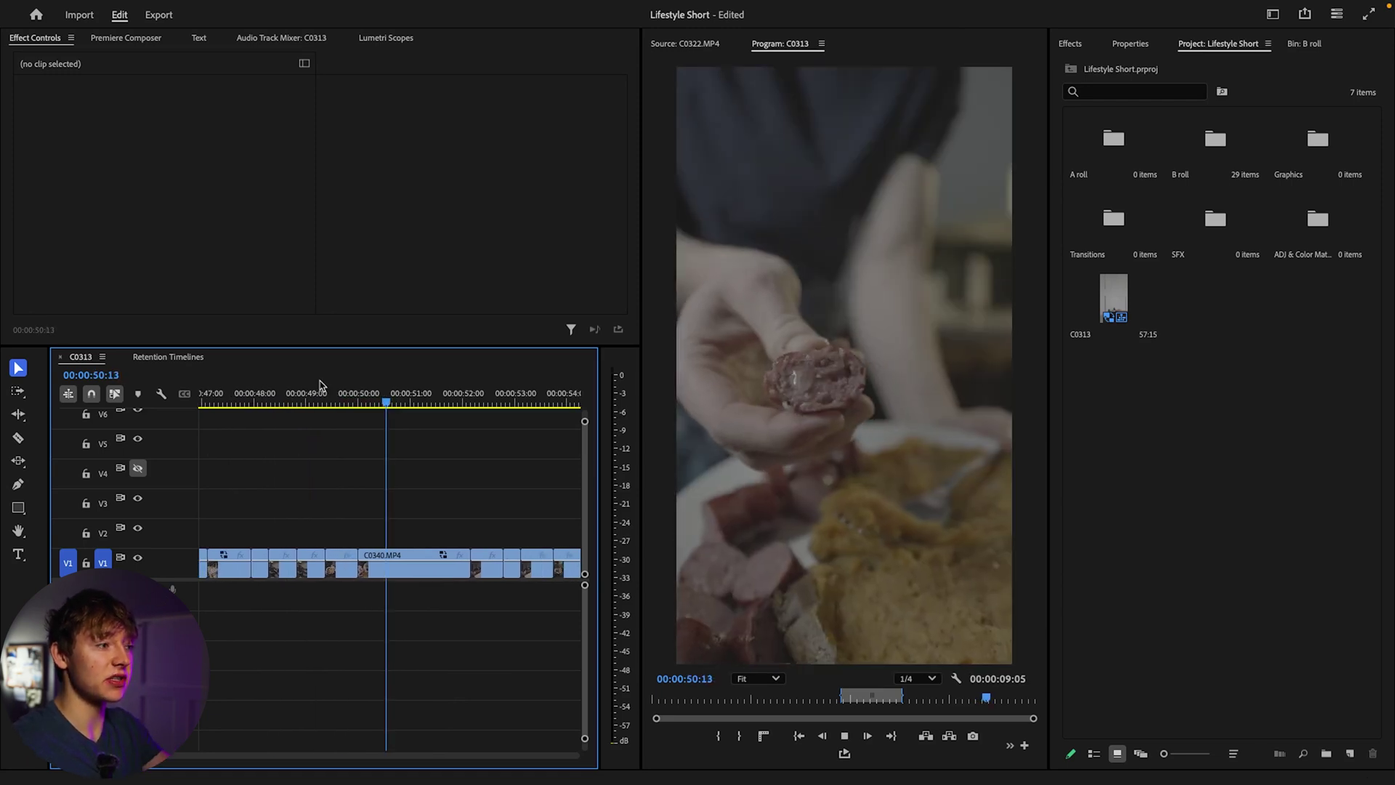
key(space)
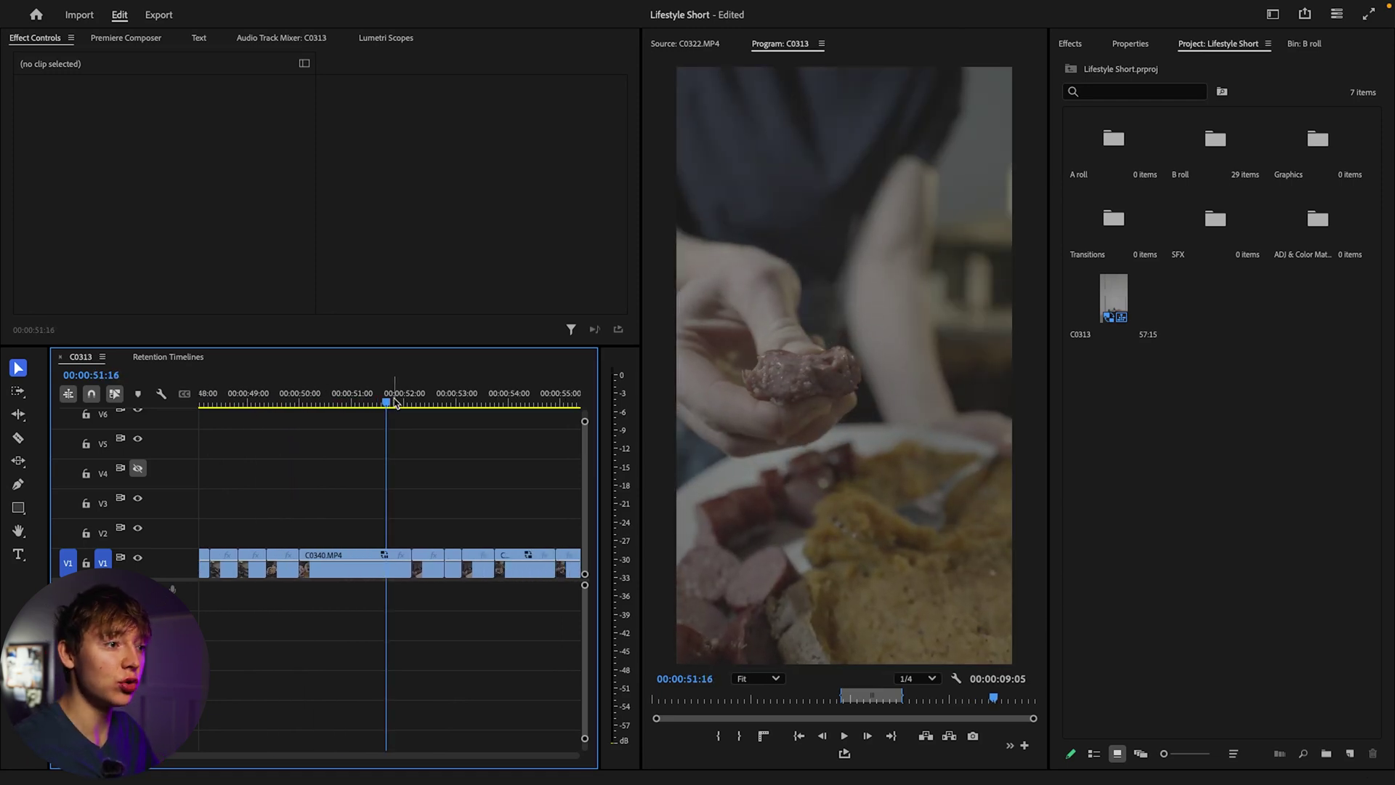
key(space)
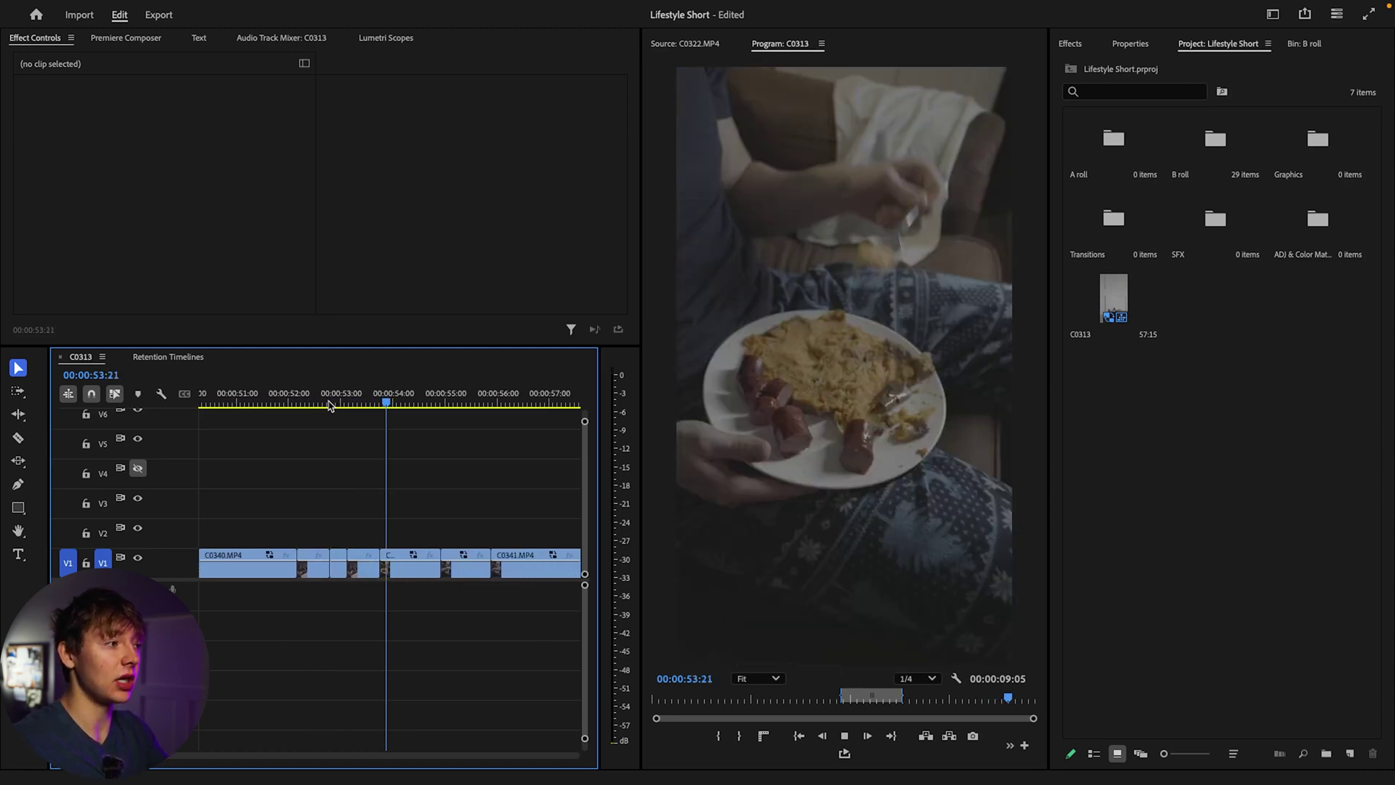
click(314, 405)
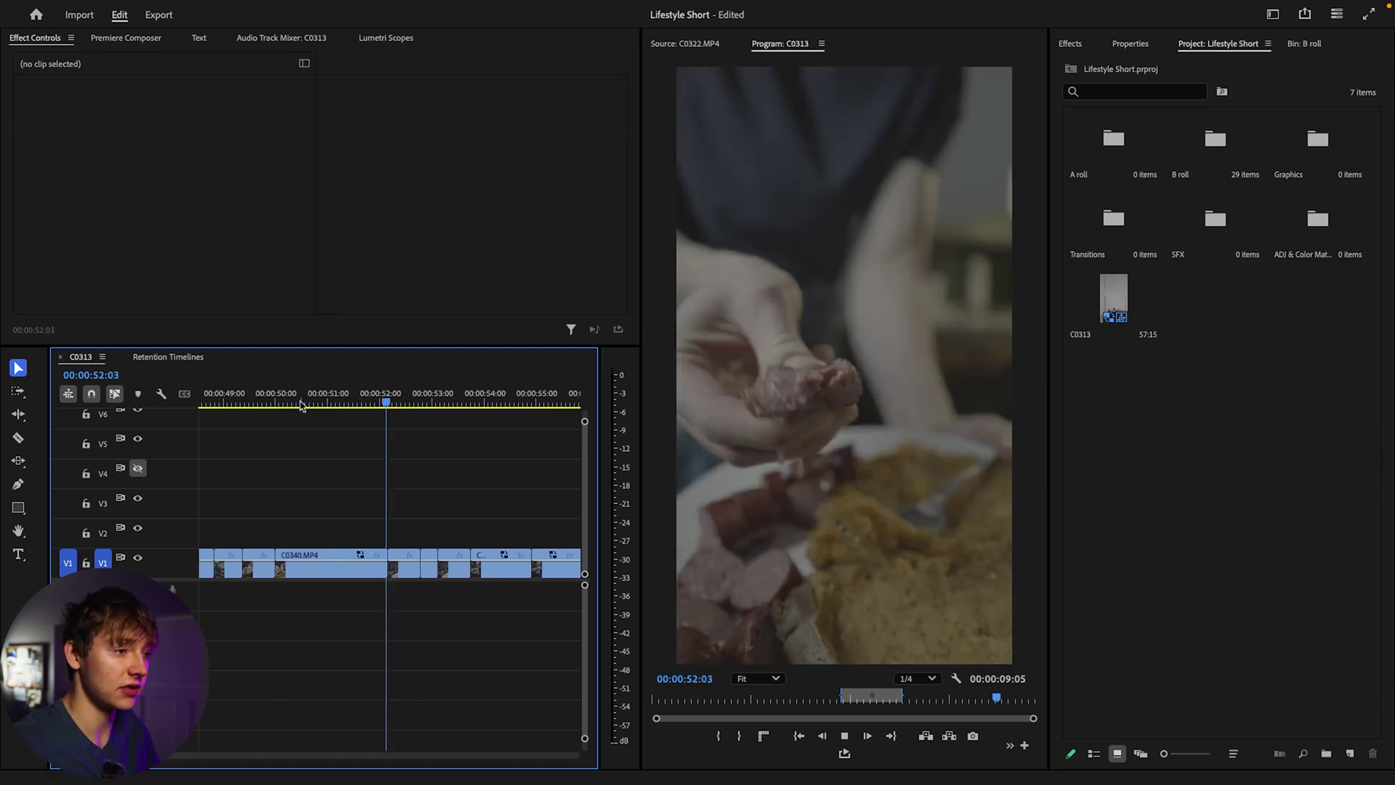
key(space)
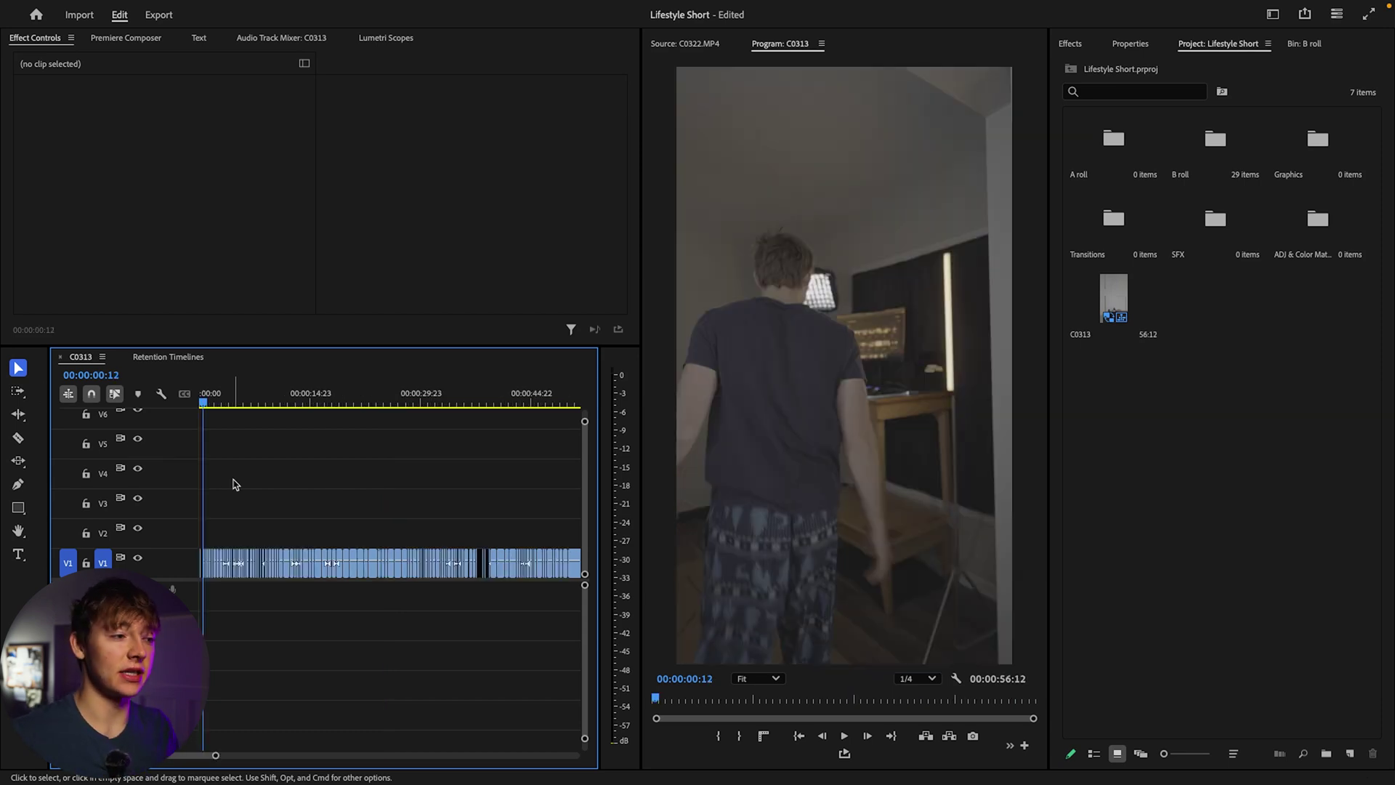
Return the playhead to the start of the sequence and set an In point at 00:00:00:00
mouse_move(207, 398)
mouse_down()
mouse_move(232, 399)
mouse_move(186, 393)
mouse_up()
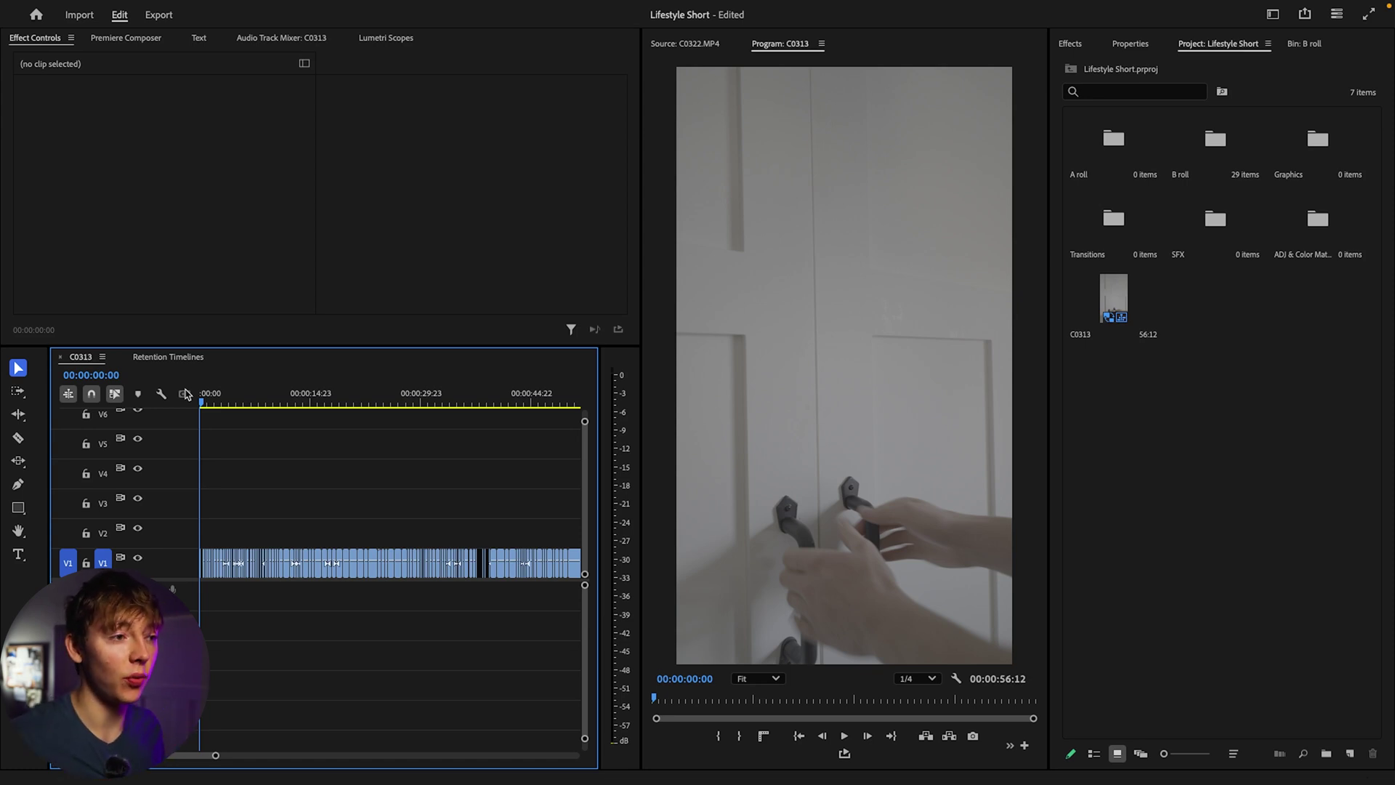
scroll(249, 513, up, 4)
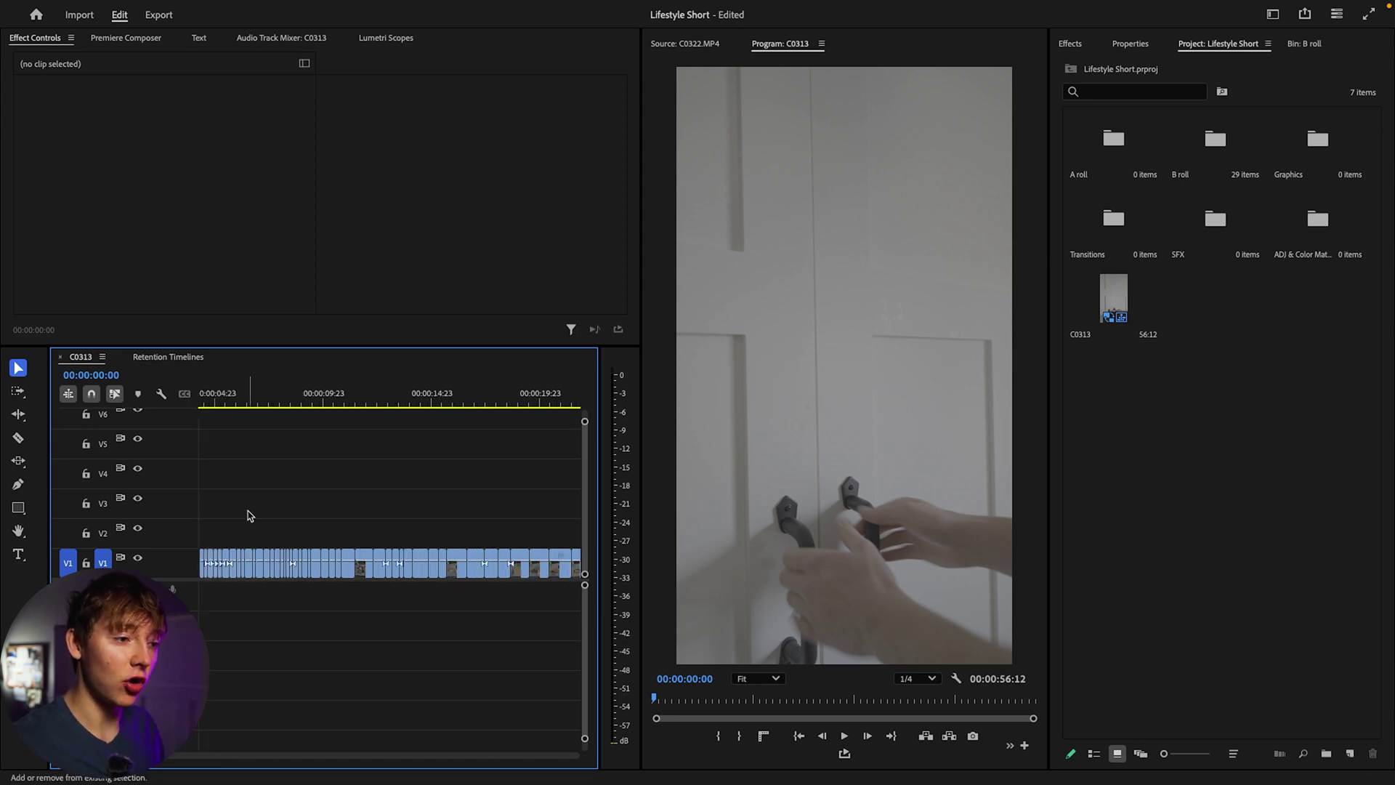
scroll(249, 515, left, 3)
scroll(249, 517, up, 1)
key(i)
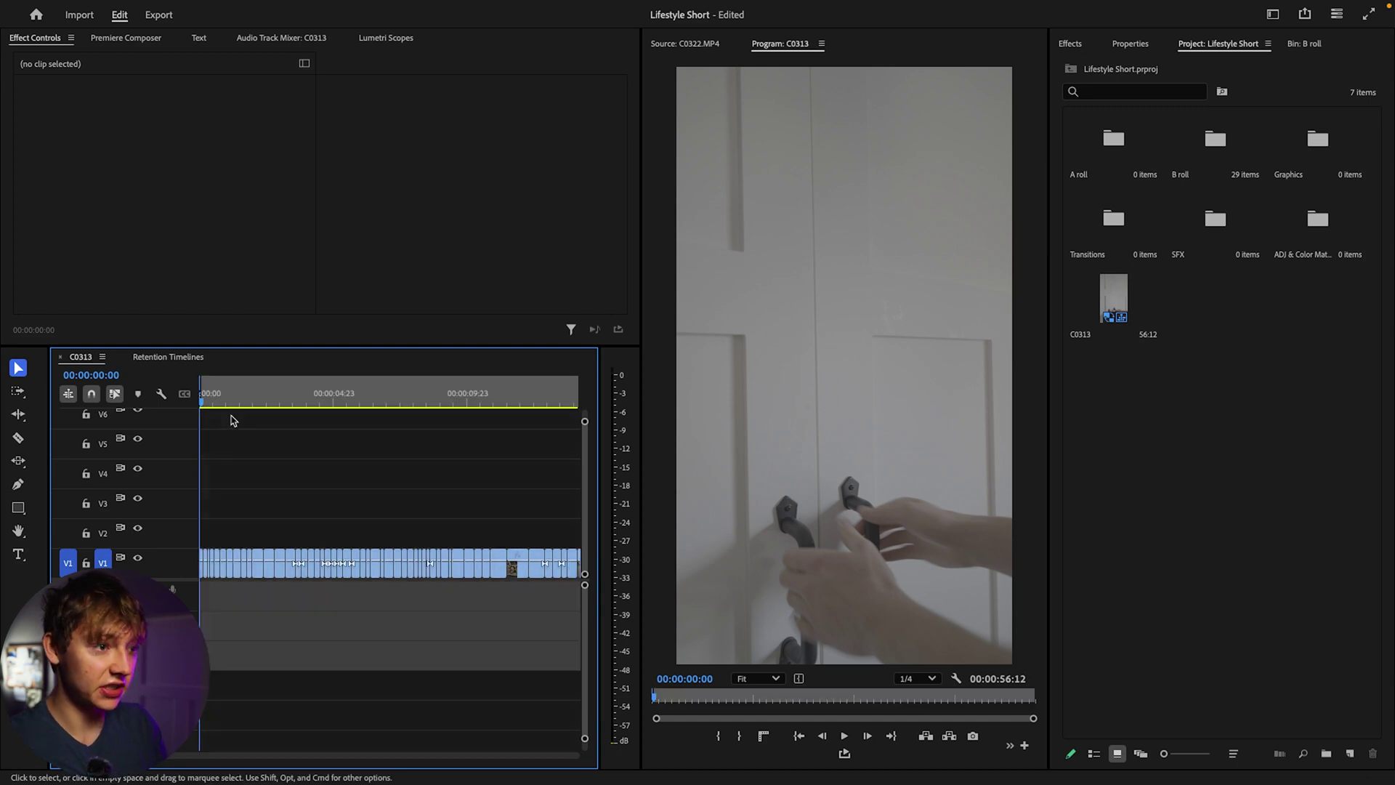
Play the opening section through to the thumbnail shots and set an Out point at 00:00:09:06
key(space)
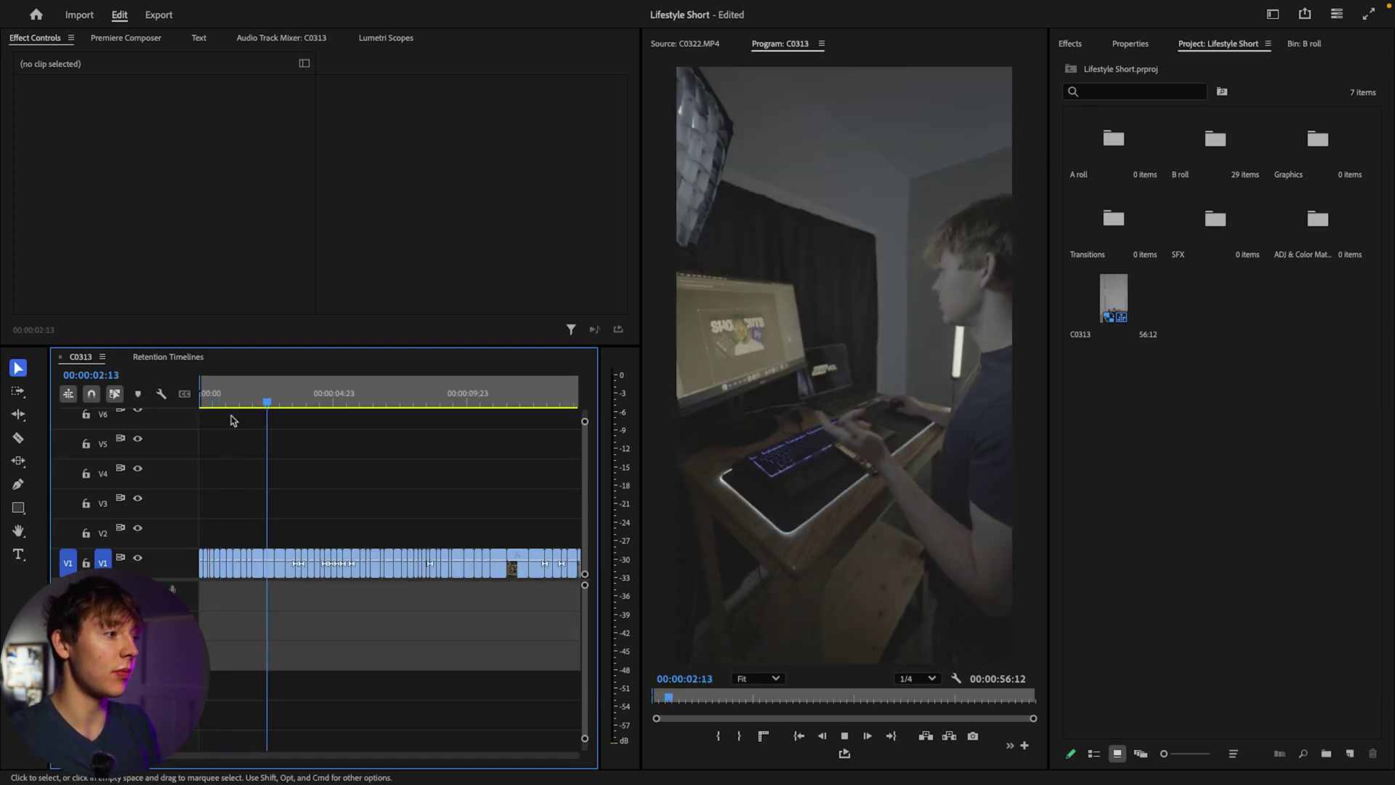
key(space)
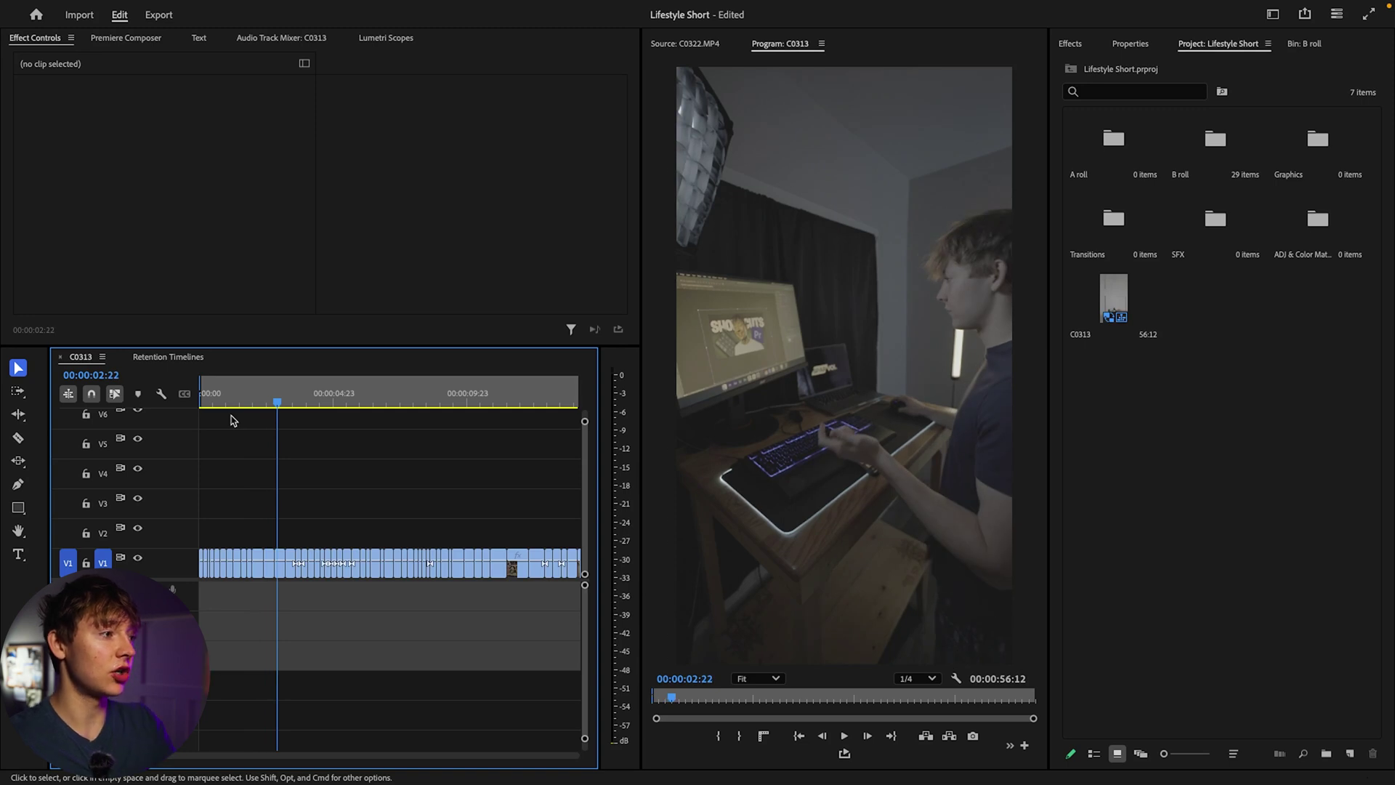
key(space)
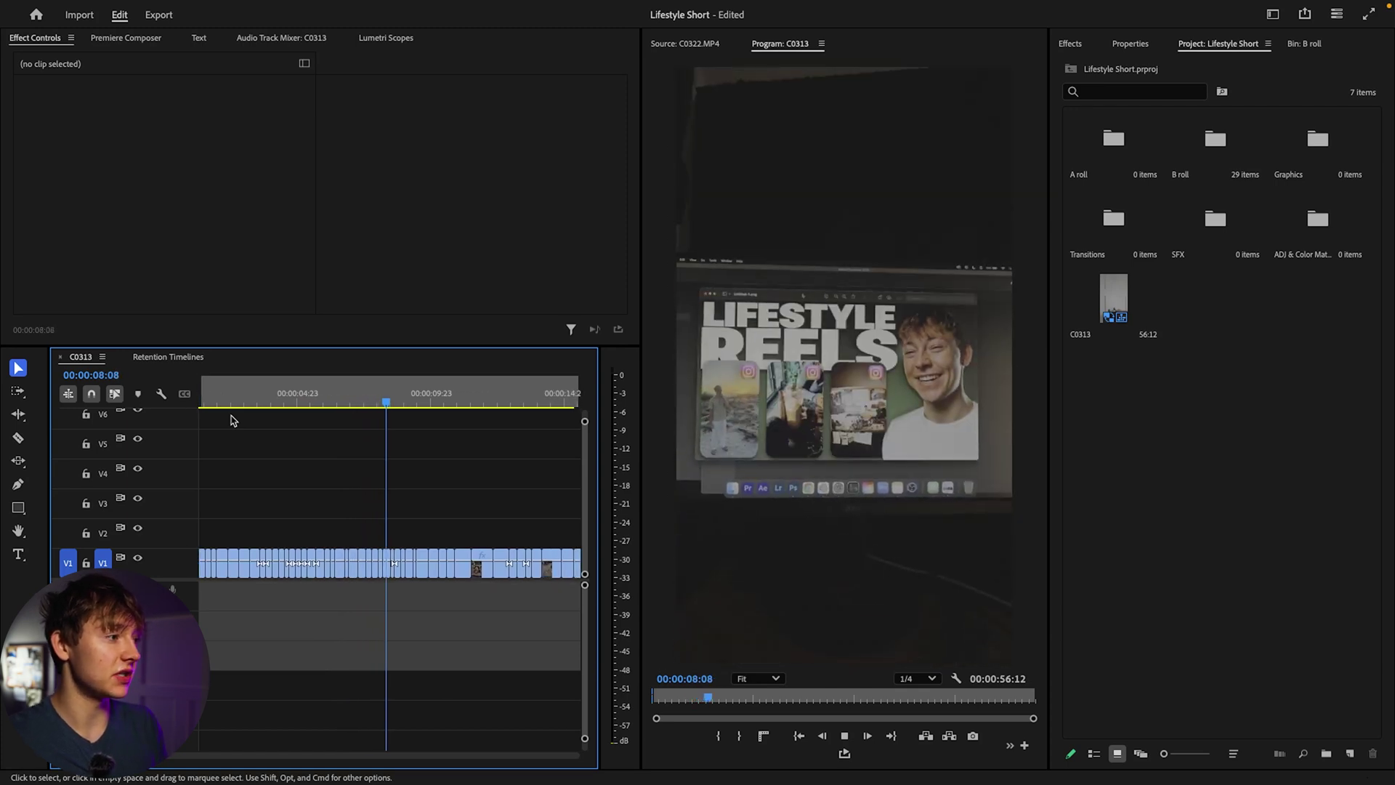
click(382, 404)
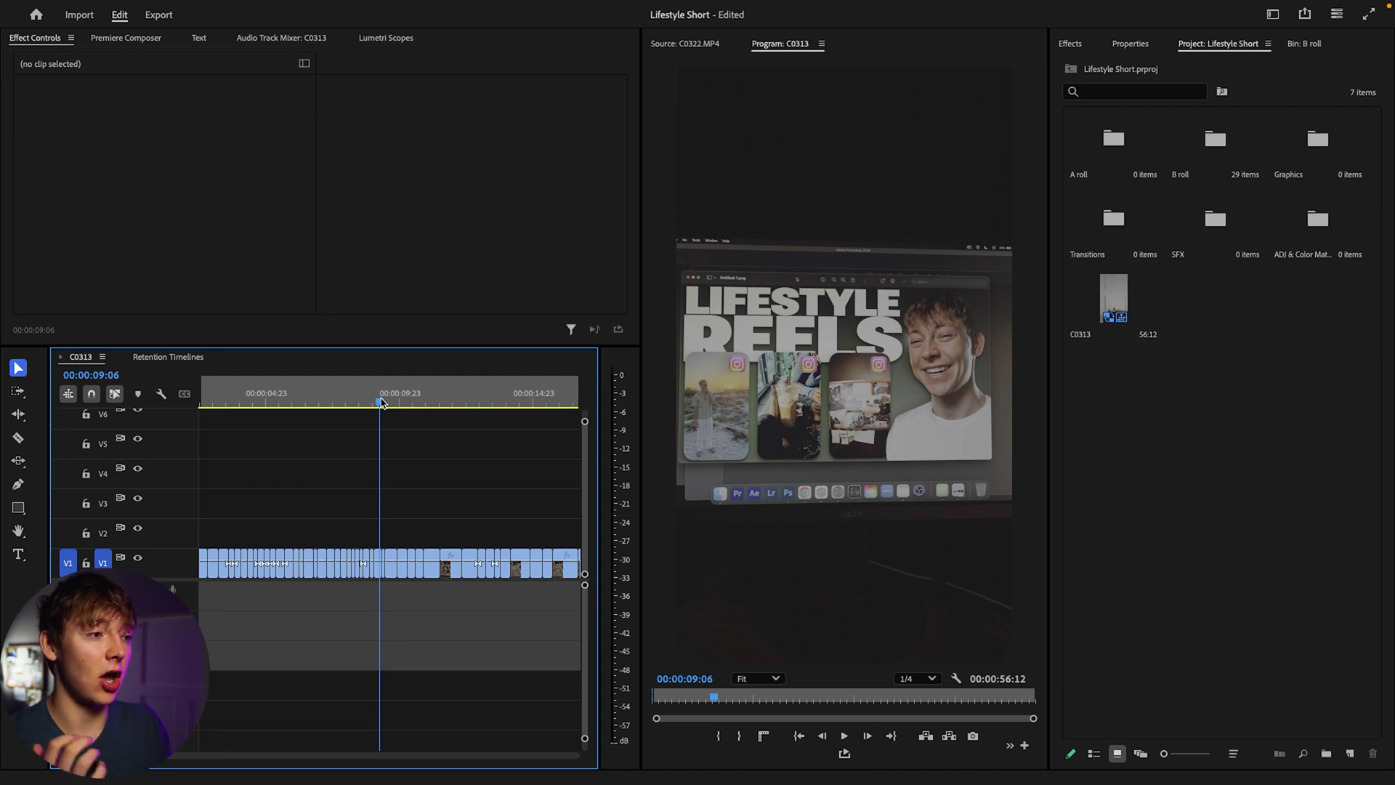
key(o)
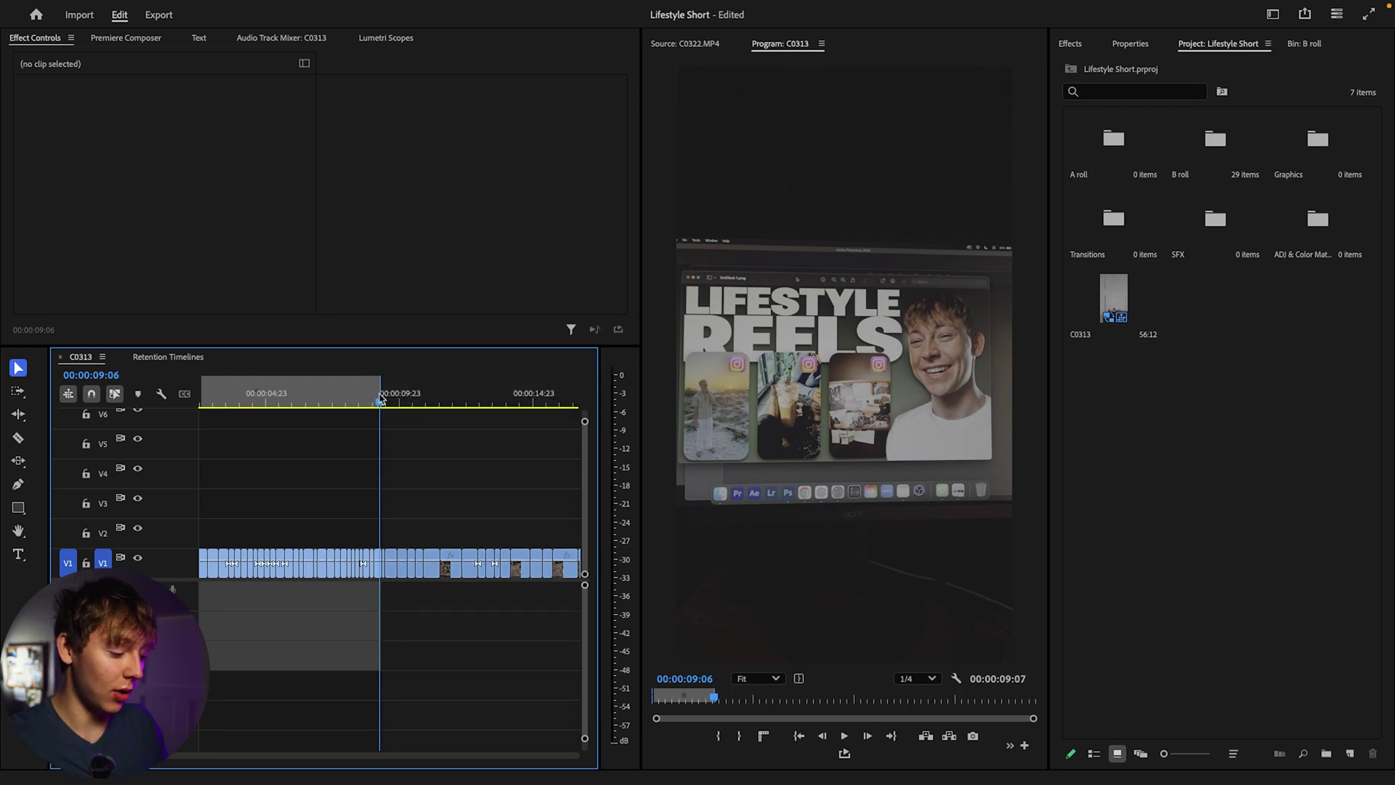
Add a marker at 00:00:09:06, colour it red and give it a name beginning with "Thumbnails"
key(m)
key(equal)
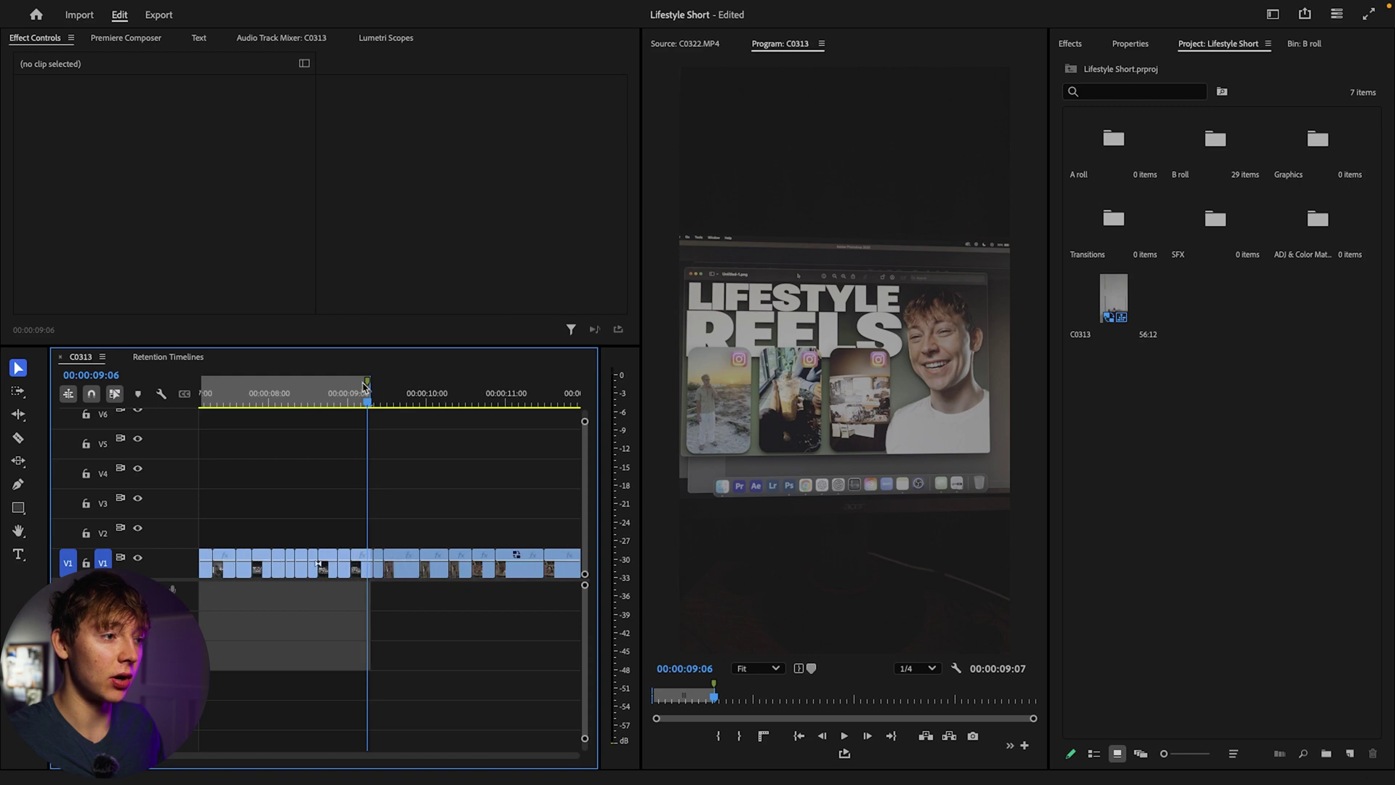
double_click(366, 382)
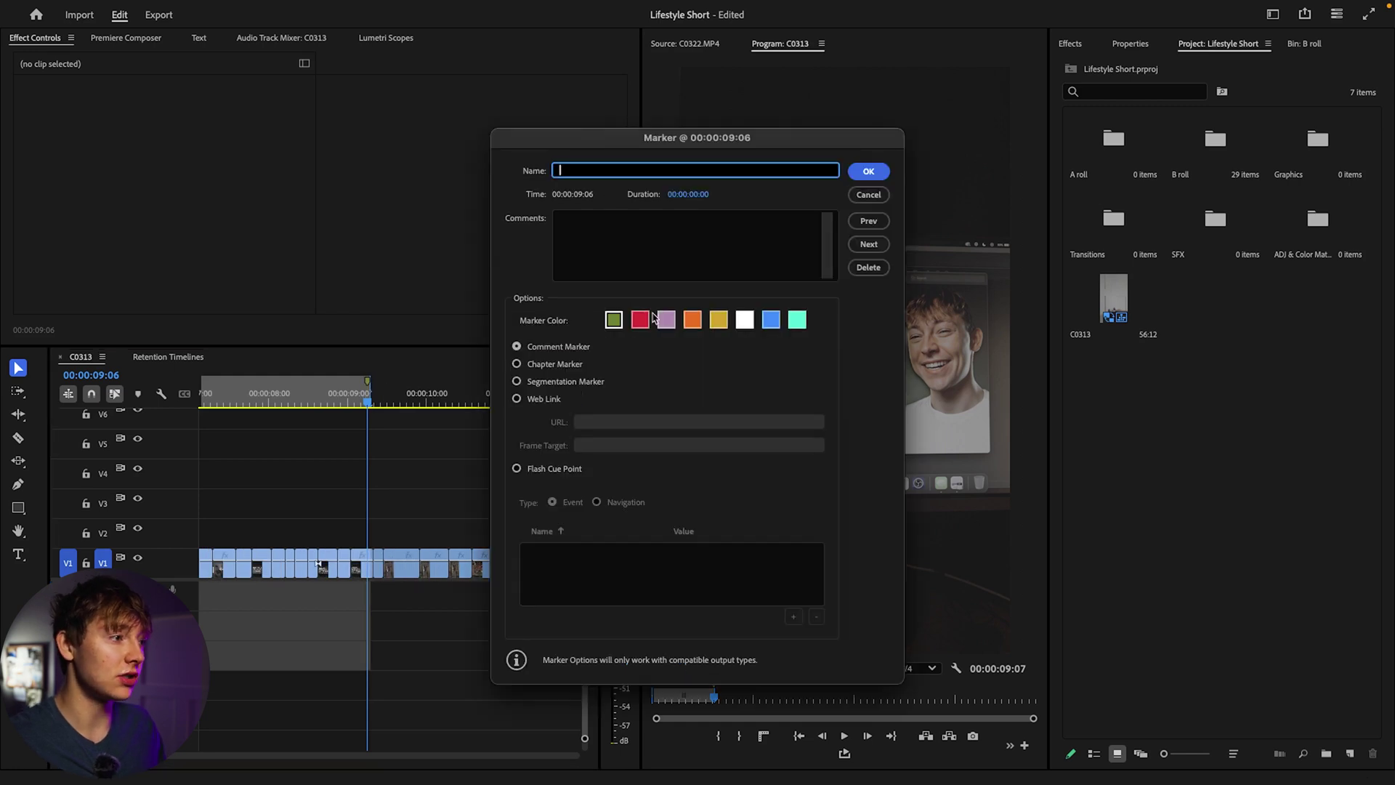
click(603, 174)
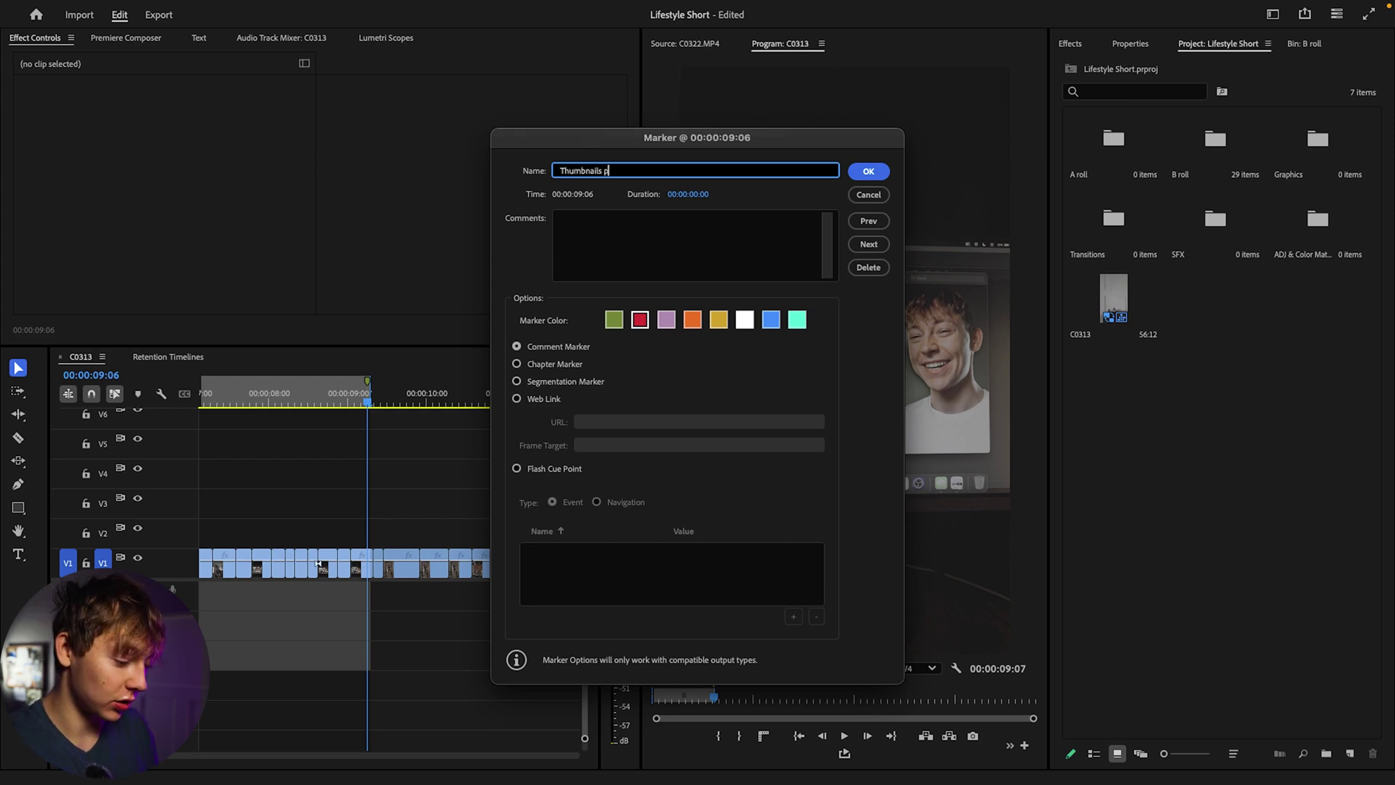
click(868, 172)
Go back to the sequence start and scrub through the marked opening section to 00:00:07:22
key(minus)
key(minus)
key(minus)
drag(322, 400, 173, 431)
key(equal)
key(equal)
key(equal)
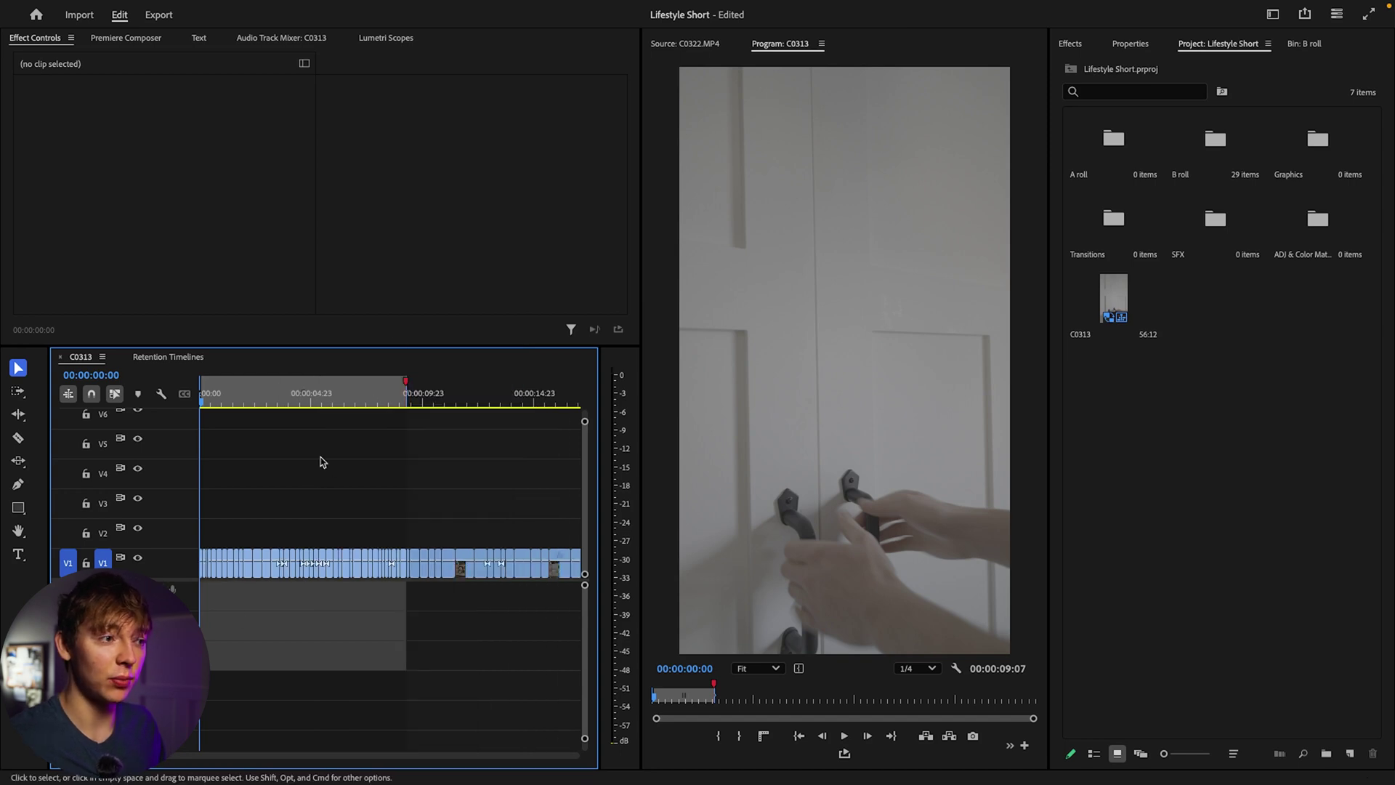
drag(212, 401, 375, 401)
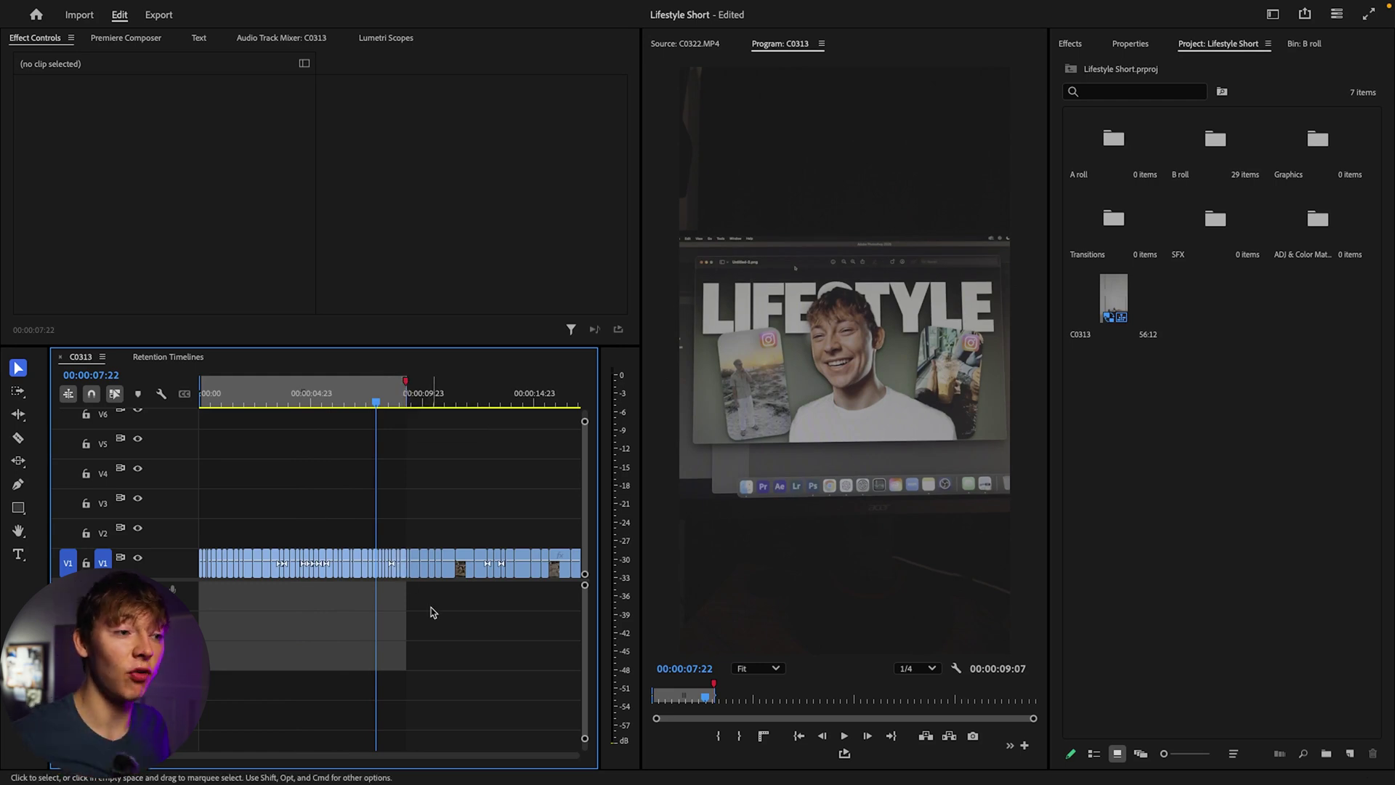
Open the voice-over record settings for the Audio 1 track and go to its source choices
right_click(174, 591)
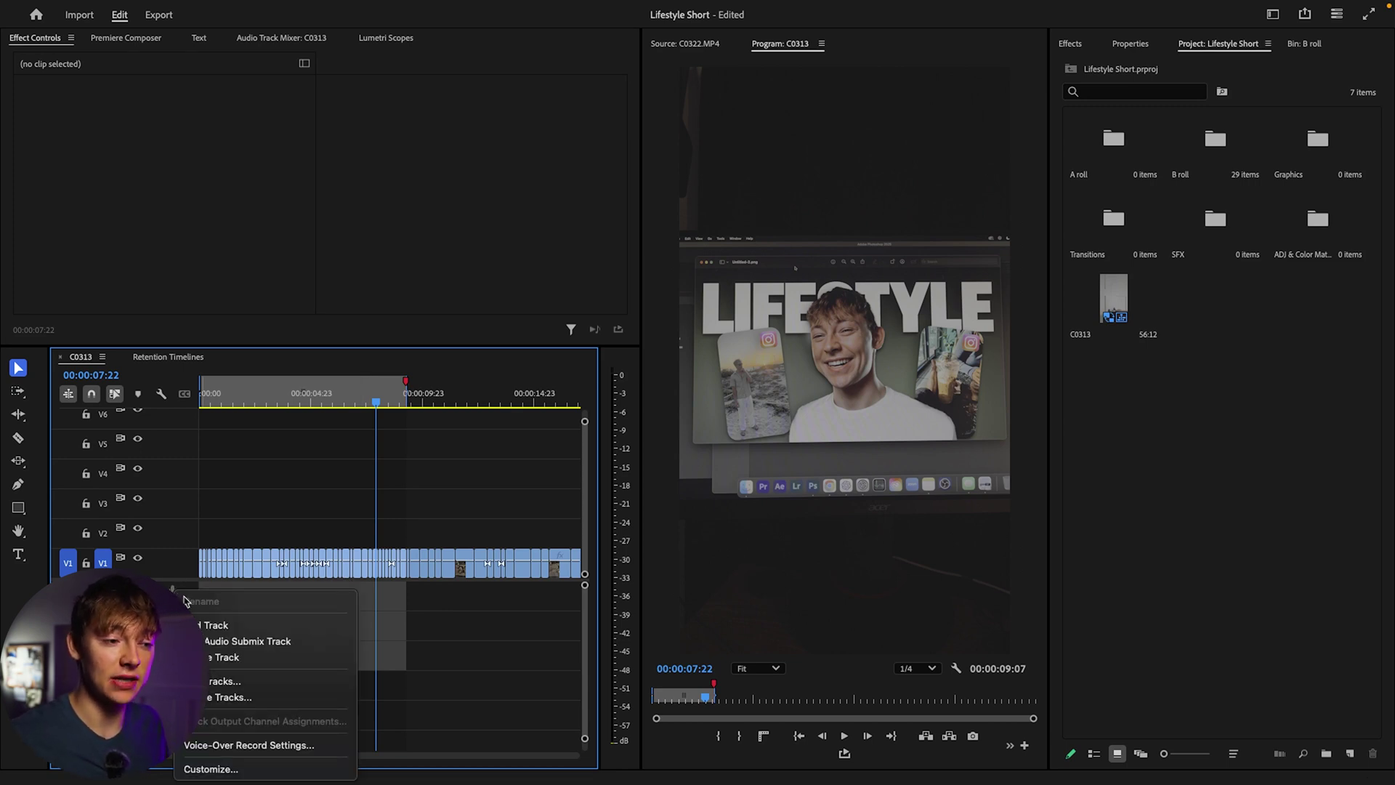
click(256, 745)
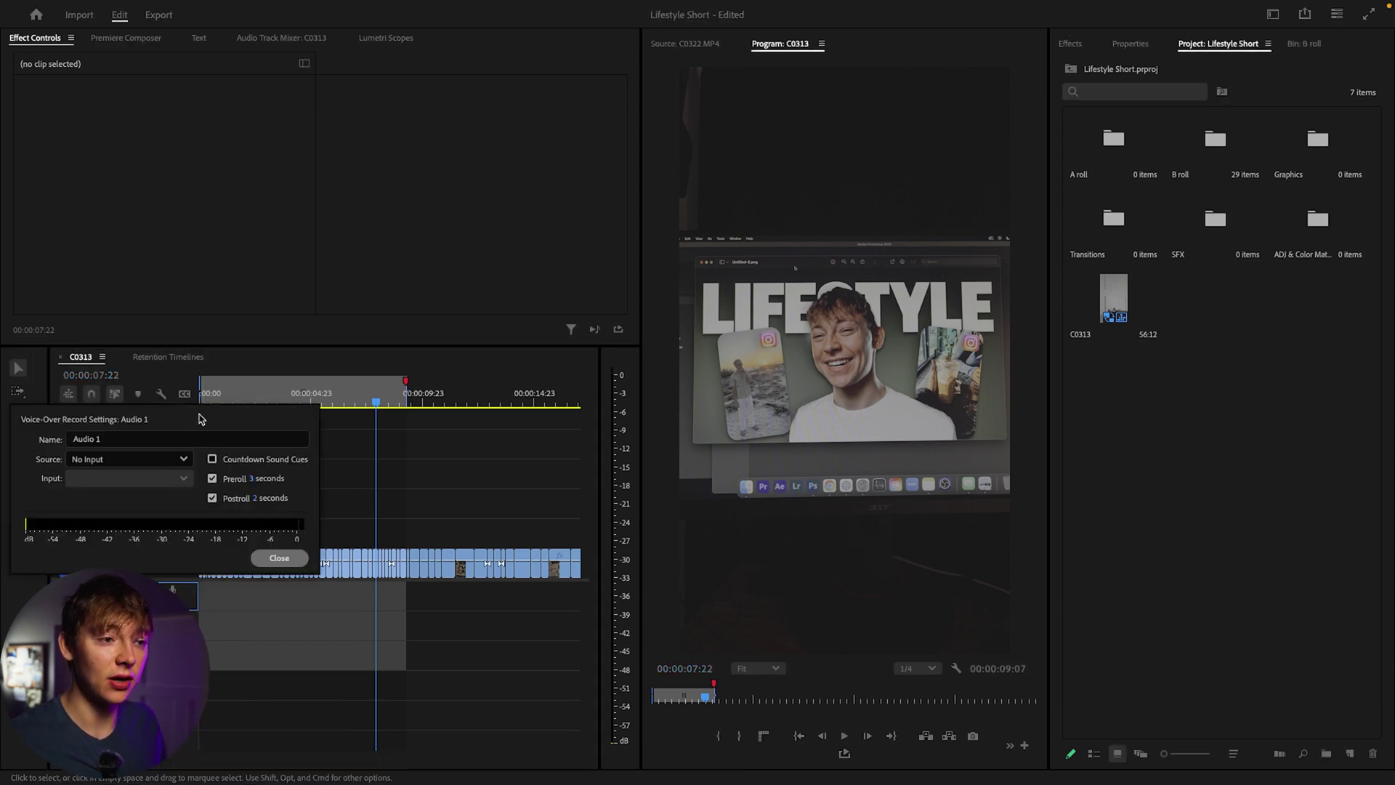
click(102, 464)
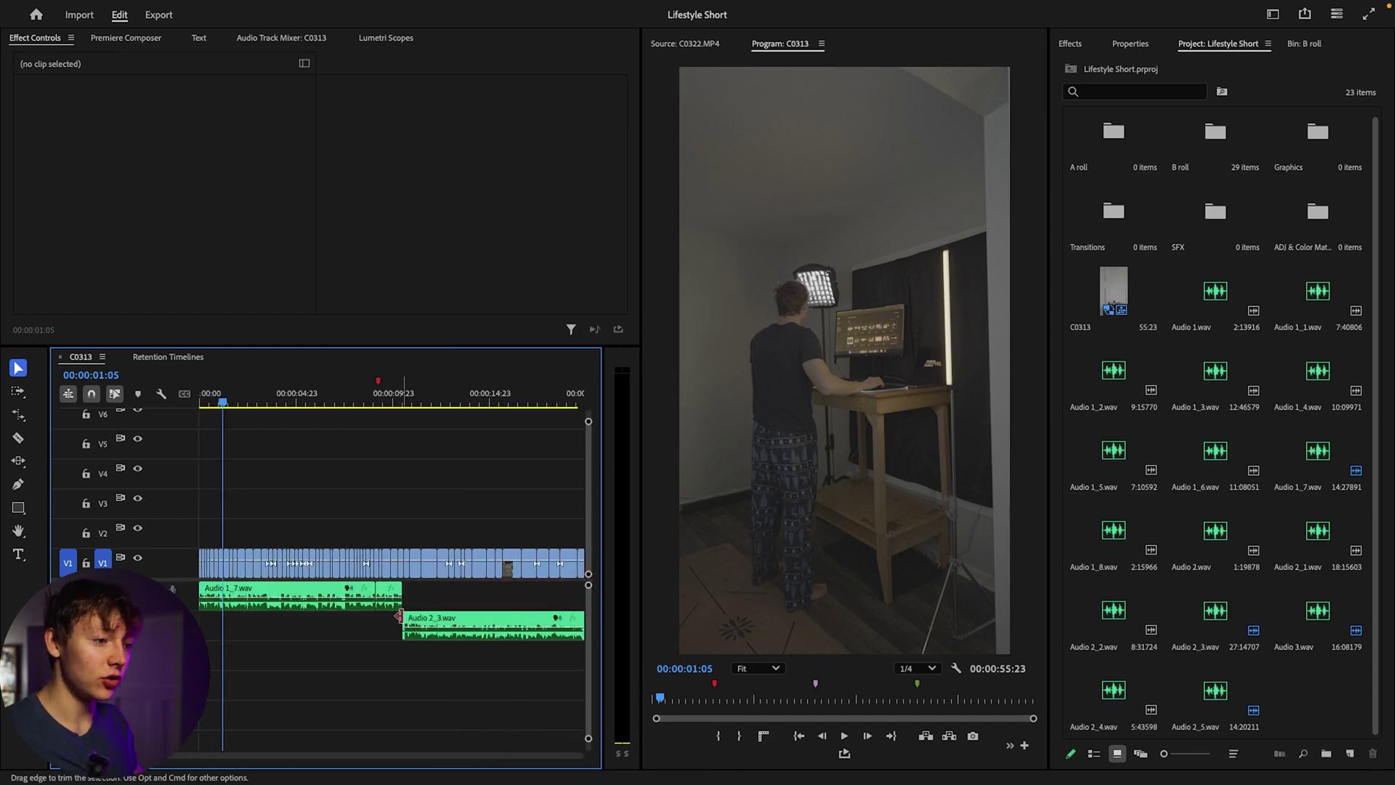
Inspect the recorded voice-over clips Audio 1_7.wav and Audio 2_3.wav under the B-roll
scroll(363, 610, right, 3)
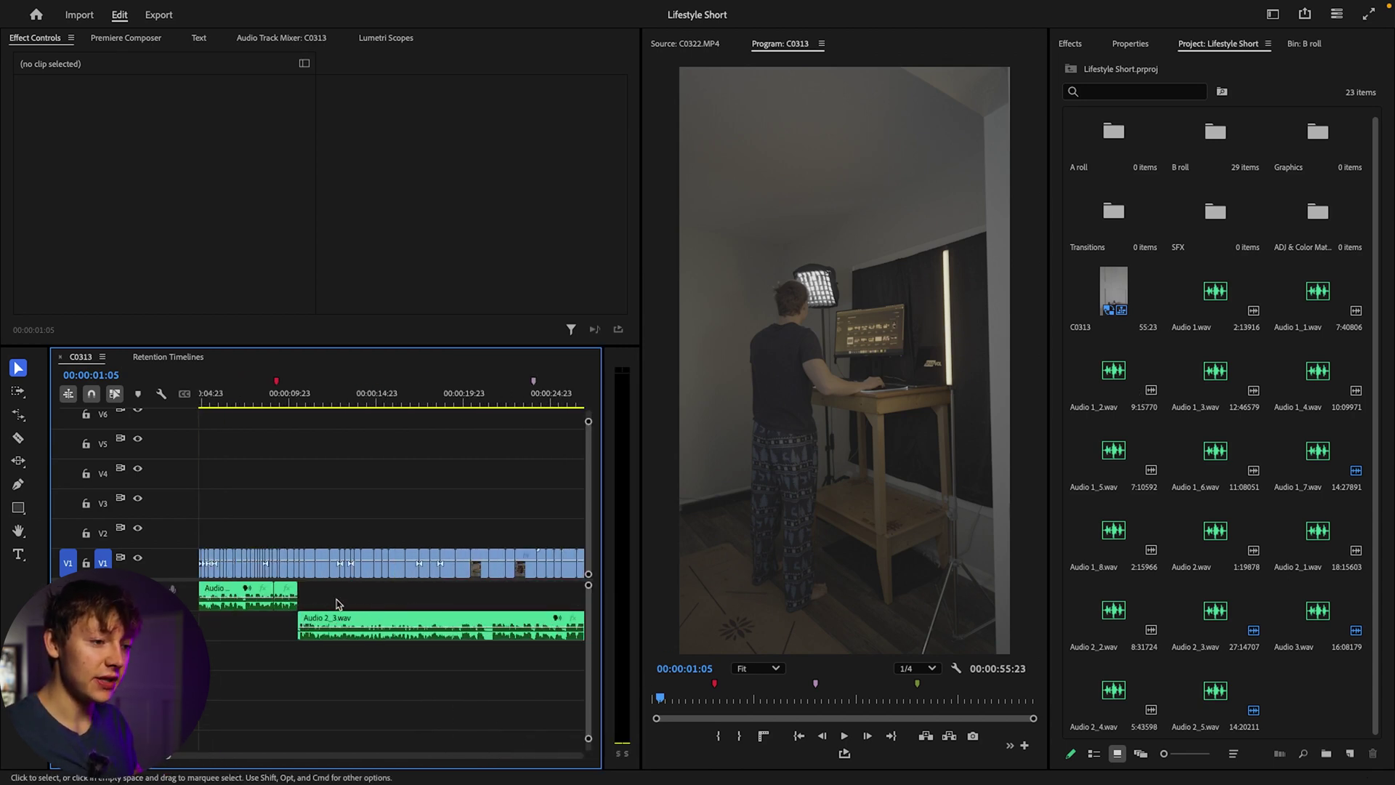
scroll(337, 604, down, 3)
click(247, 605)
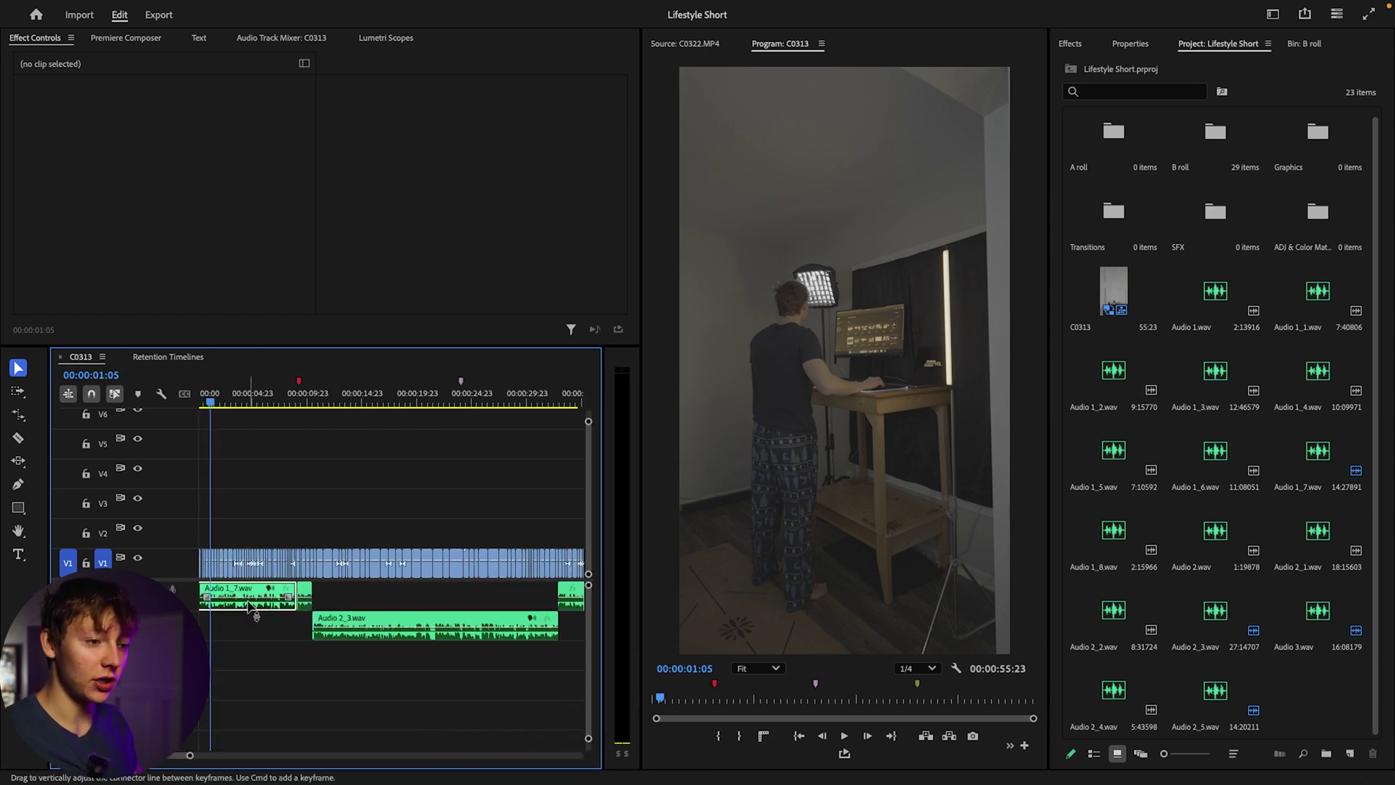
click(367, 619)
click(346, 597)
Try recording a short voice-over take on the third audio track at the start of Audio 2_3.wav, and delete the take
mouse_move(262, 410)
mouse_down()
mouse_move(203, 406)
mouse_move(321, 412)
mouse_move(314, 400)
mouse_move(187, 413)
mouse_move(295, 410)
mouse_move(258, 404)
mouse_move(273, 404)
mouse_up()
scroll(333, 407, up, 3)
key(=)
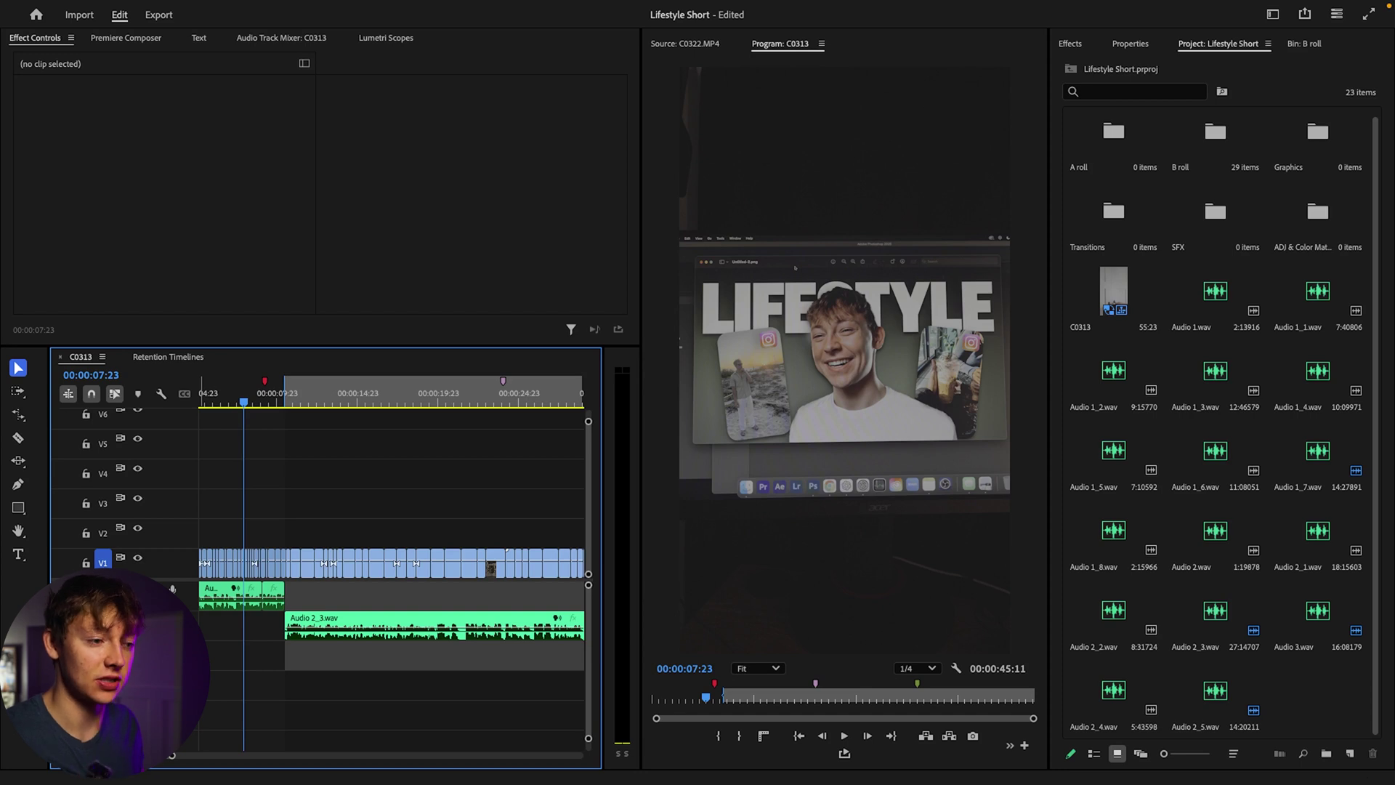
key(space)
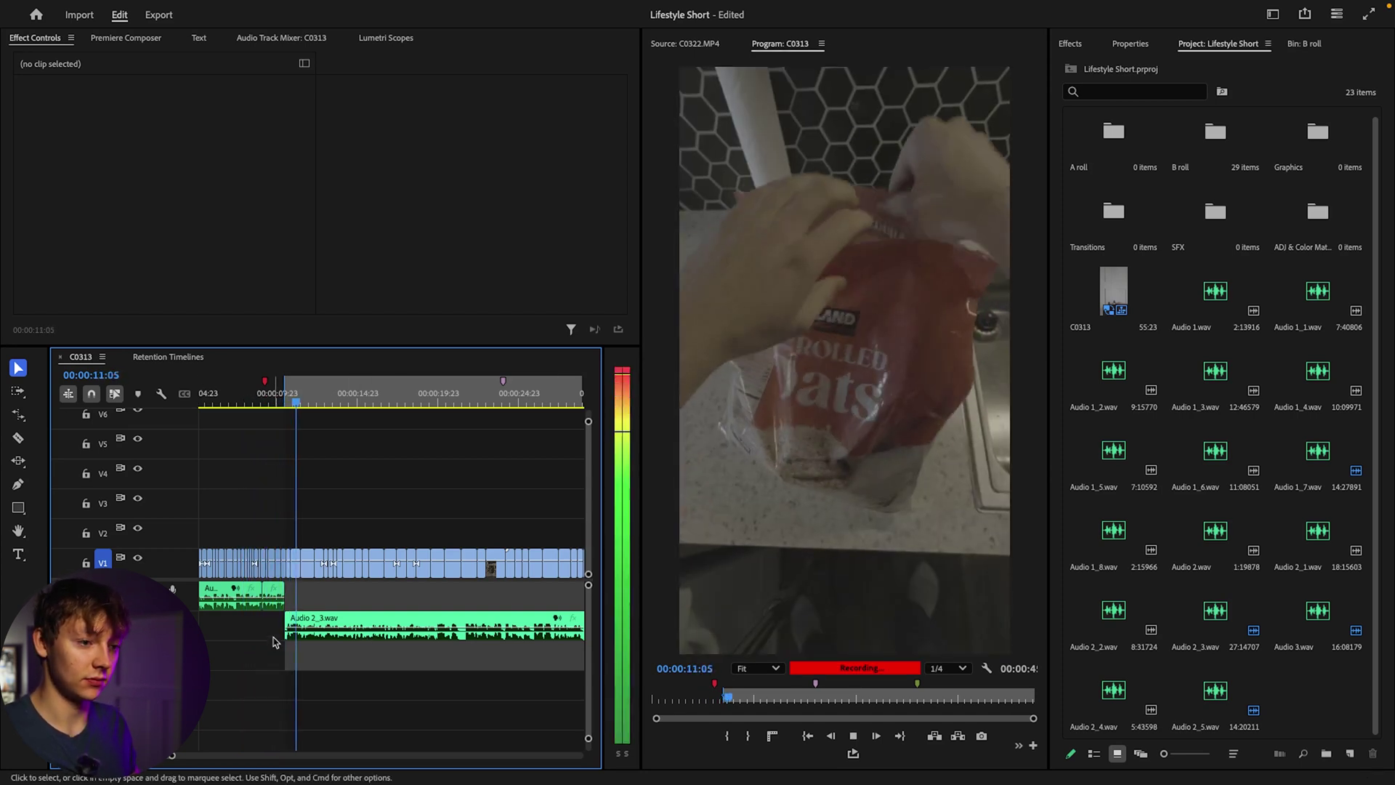
key(space)
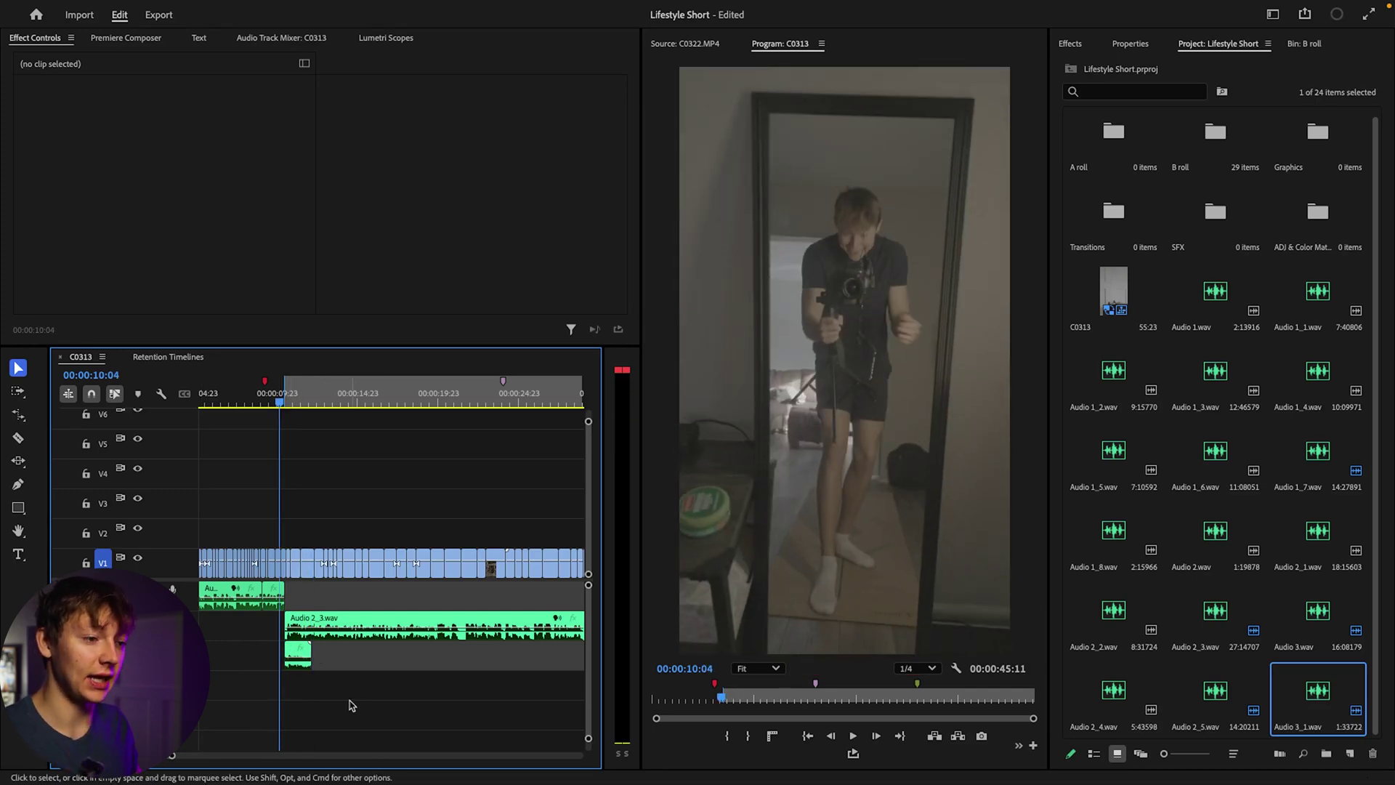
click(301, 656)
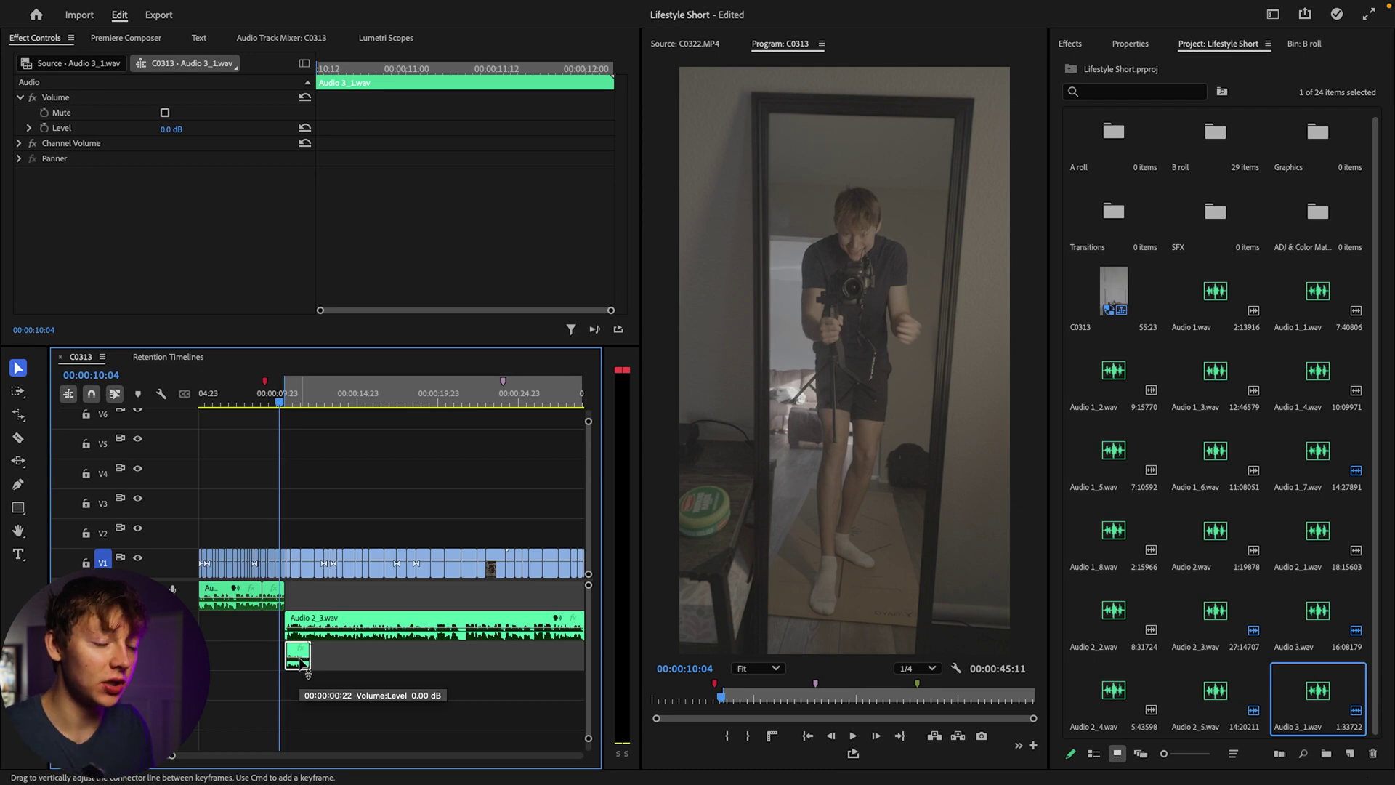
key(Delete)
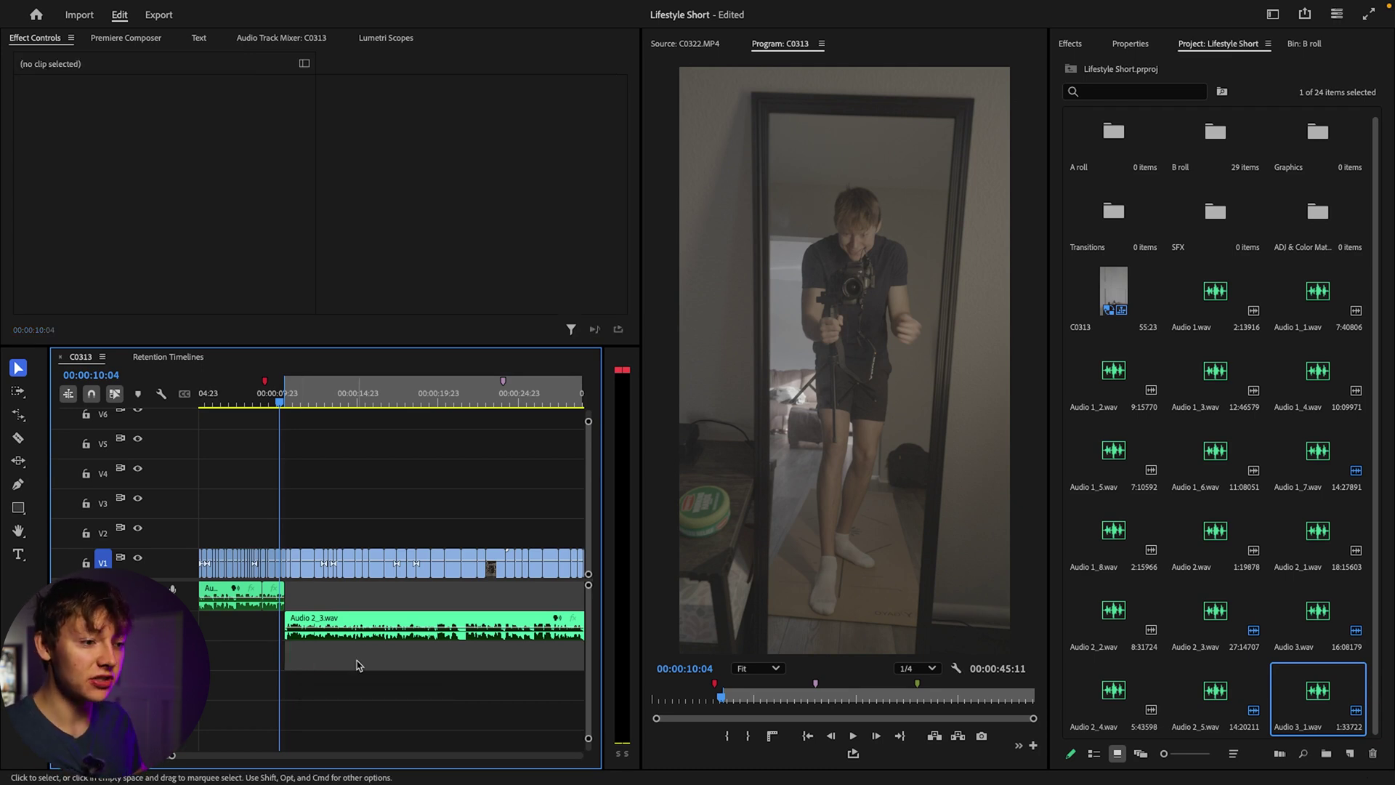
Play the B-roll with the Audio 2_3.wav voice-over from 00:00:11:00
key(minus)
click(310, 404)
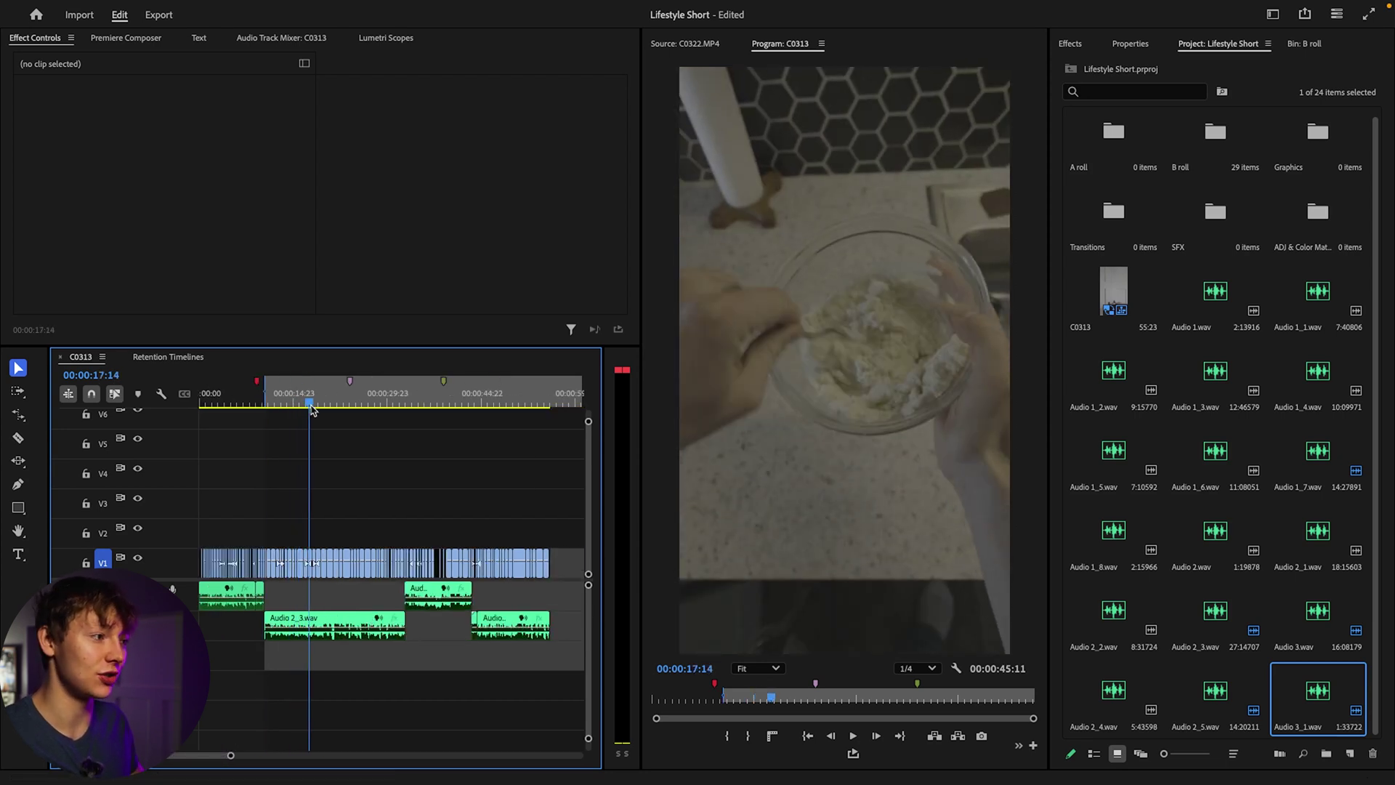
drag(310, 409, 274, 404)
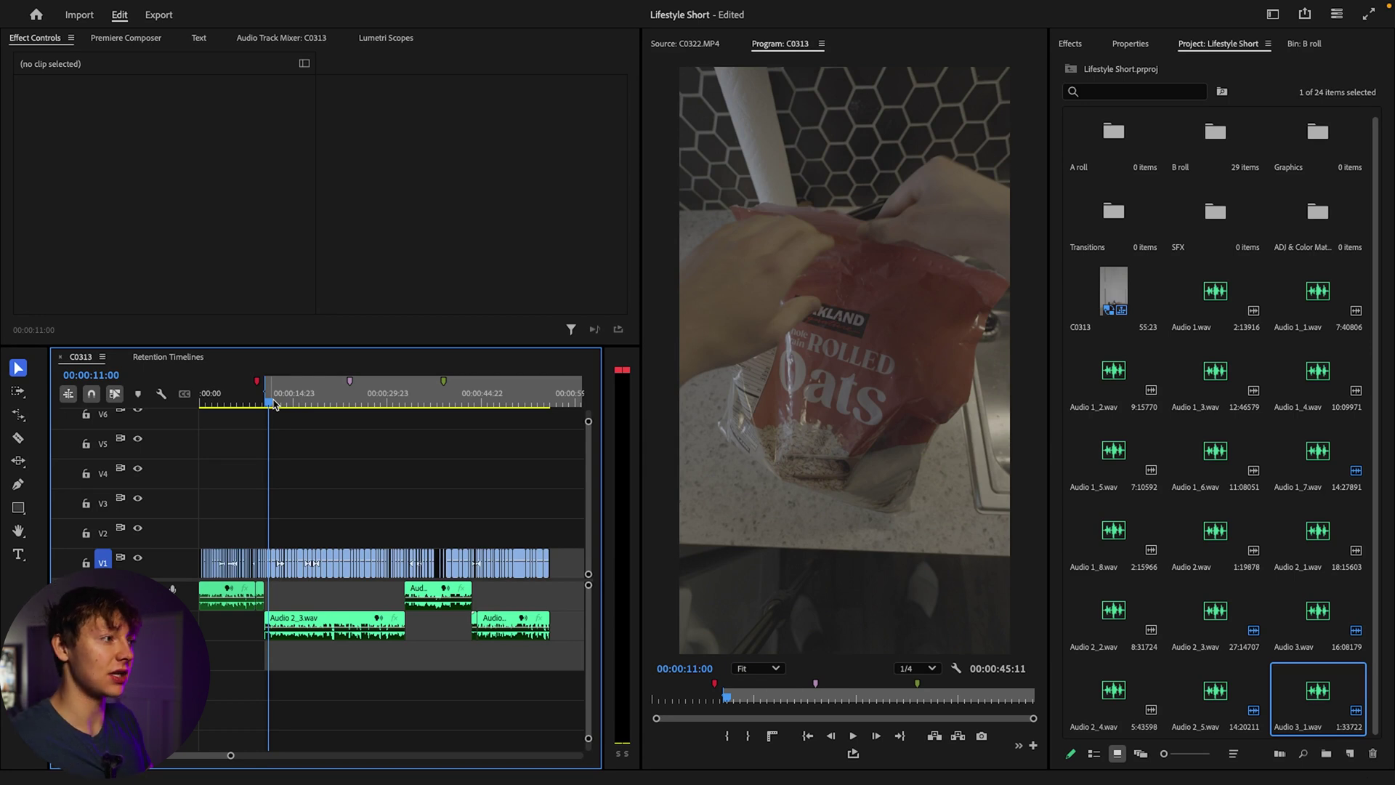
key(space)
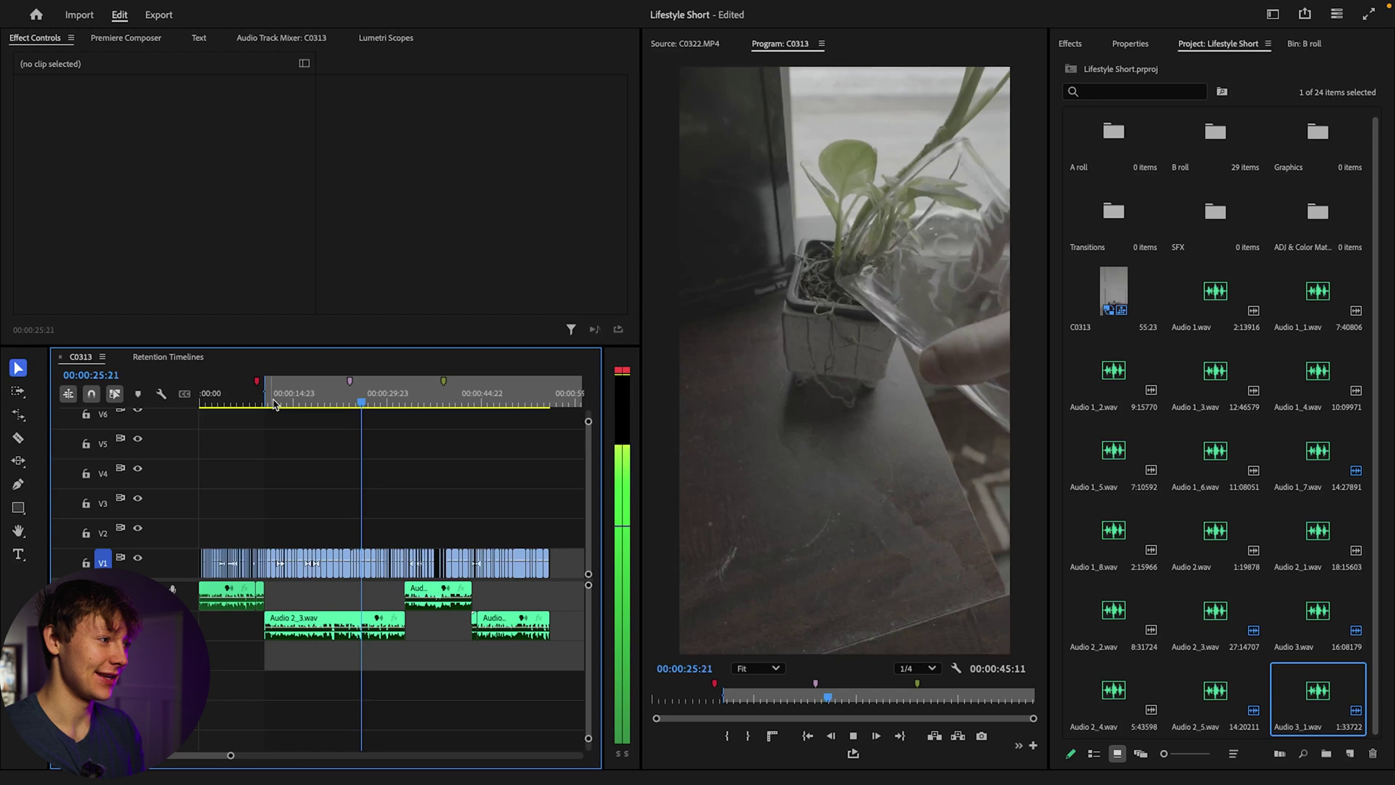
Review the middle of the Audio 2_3.wav voice-over section against the B-roll
key(space)
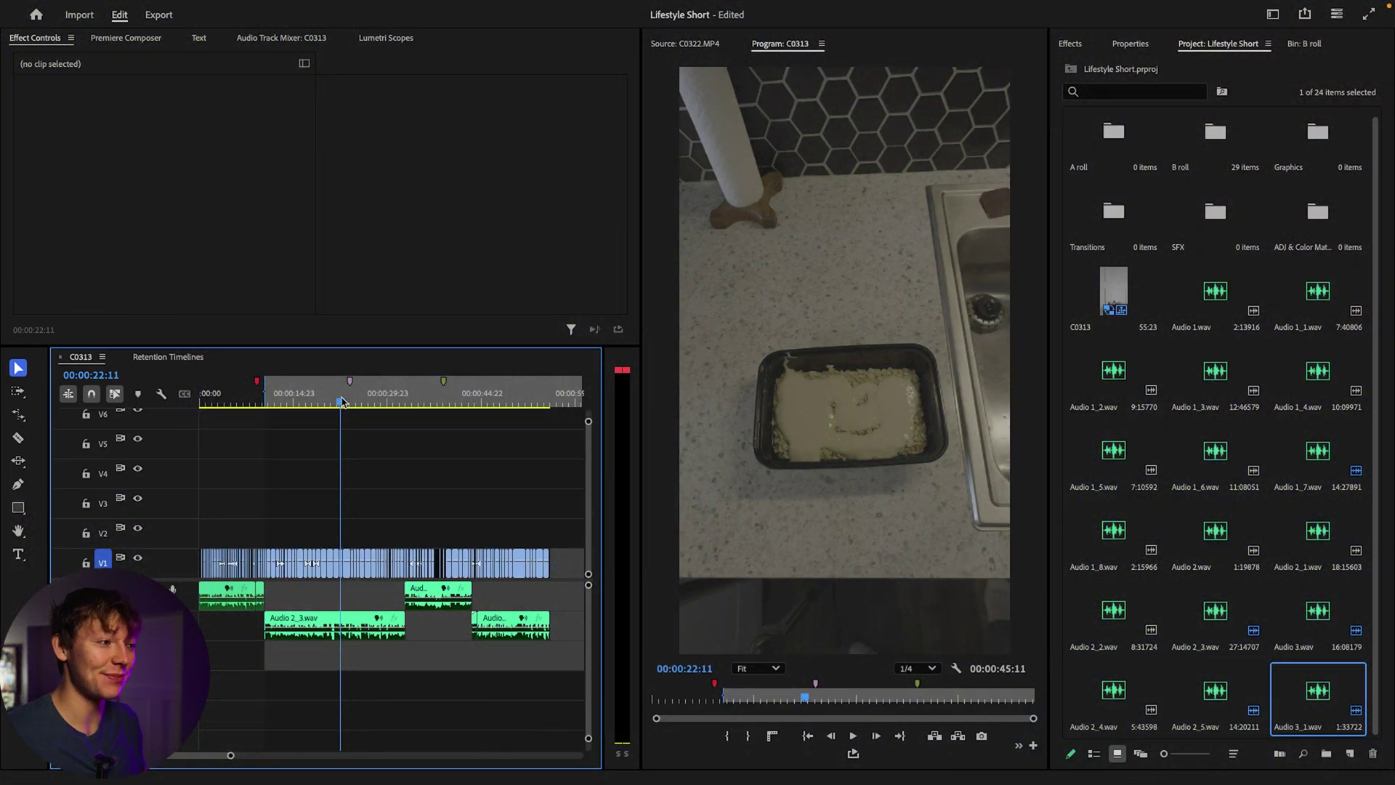
drag(341, 402, 292, 402)
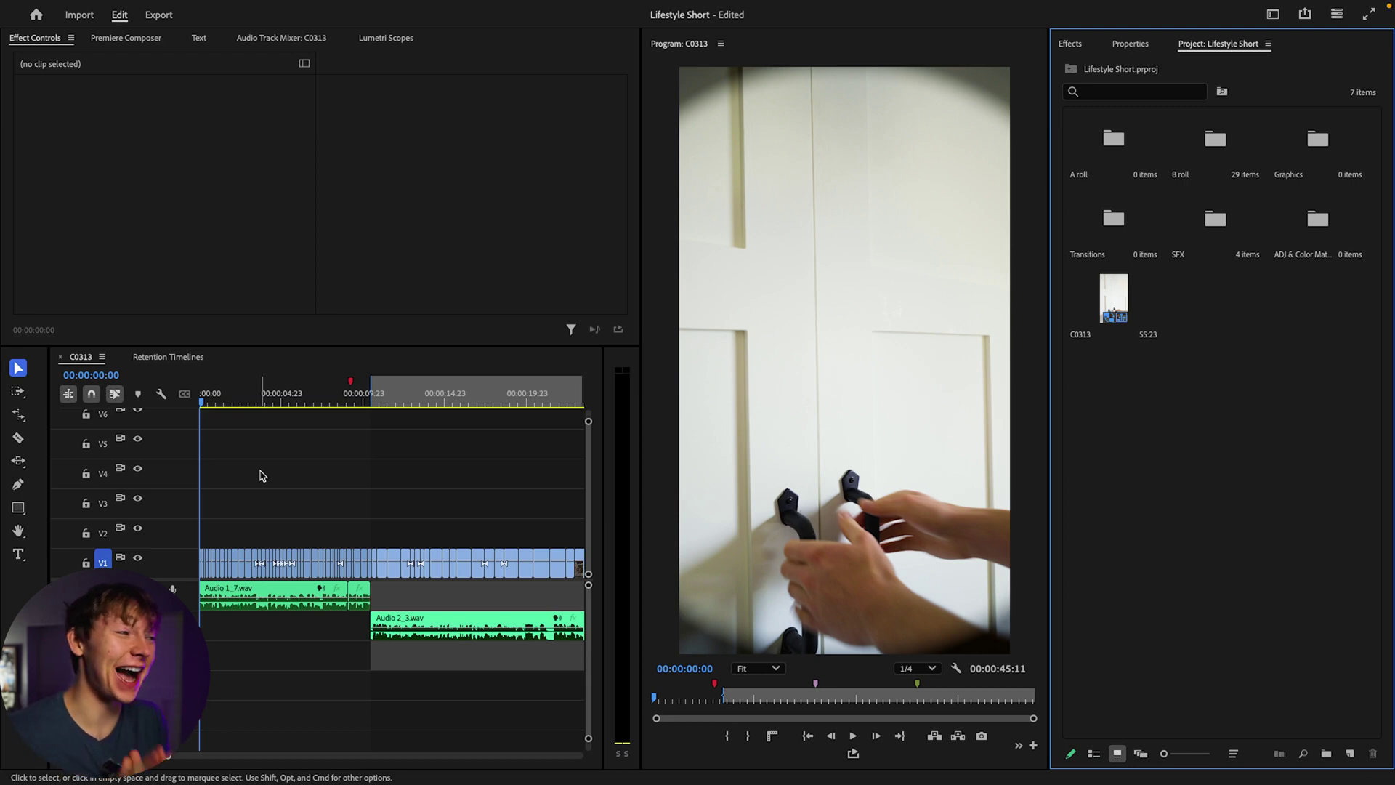
Try the "This Is 2025" title group from the Retention Timelines sequence at the start of C0313, and preview it over the B-roll
click(187, 359)
drag(436, 404, 334, 404)
scroll(404, 444, right, 3)
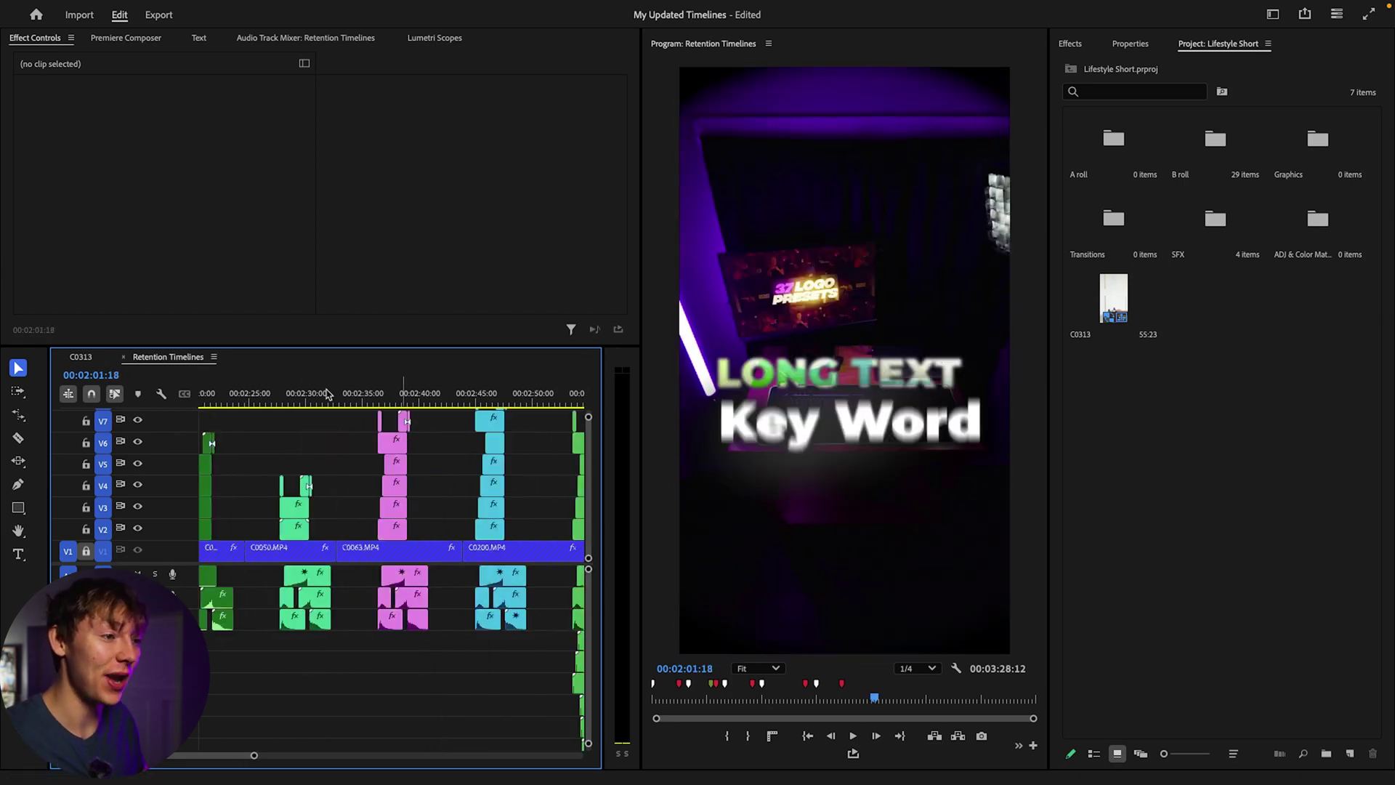
scroll(296, 506, up, 3)
scroll(295, 502, left, 1)
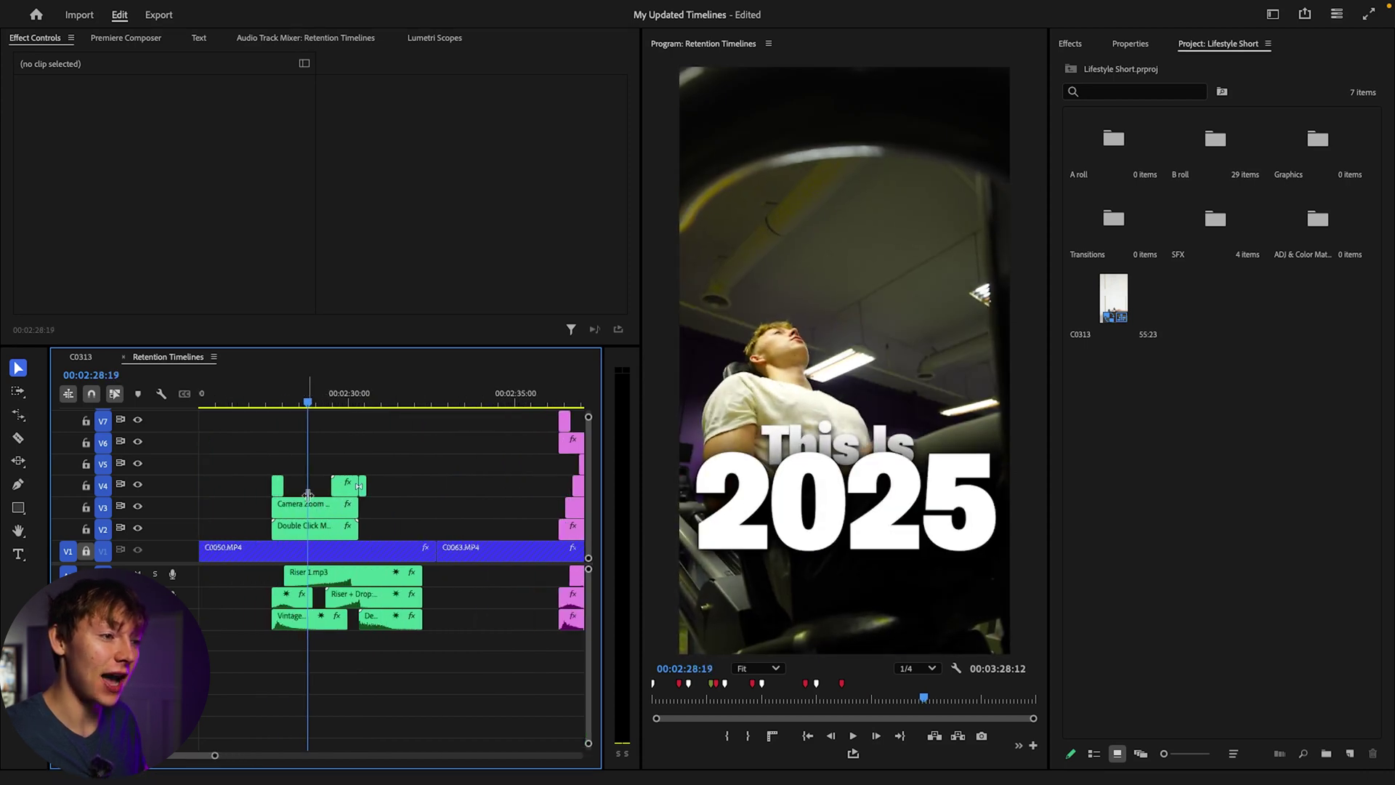
mouse_move(314, 404)
mouse_down()
mouse_move(278, 404)
mouse_move(299, 405)
mouse_up()
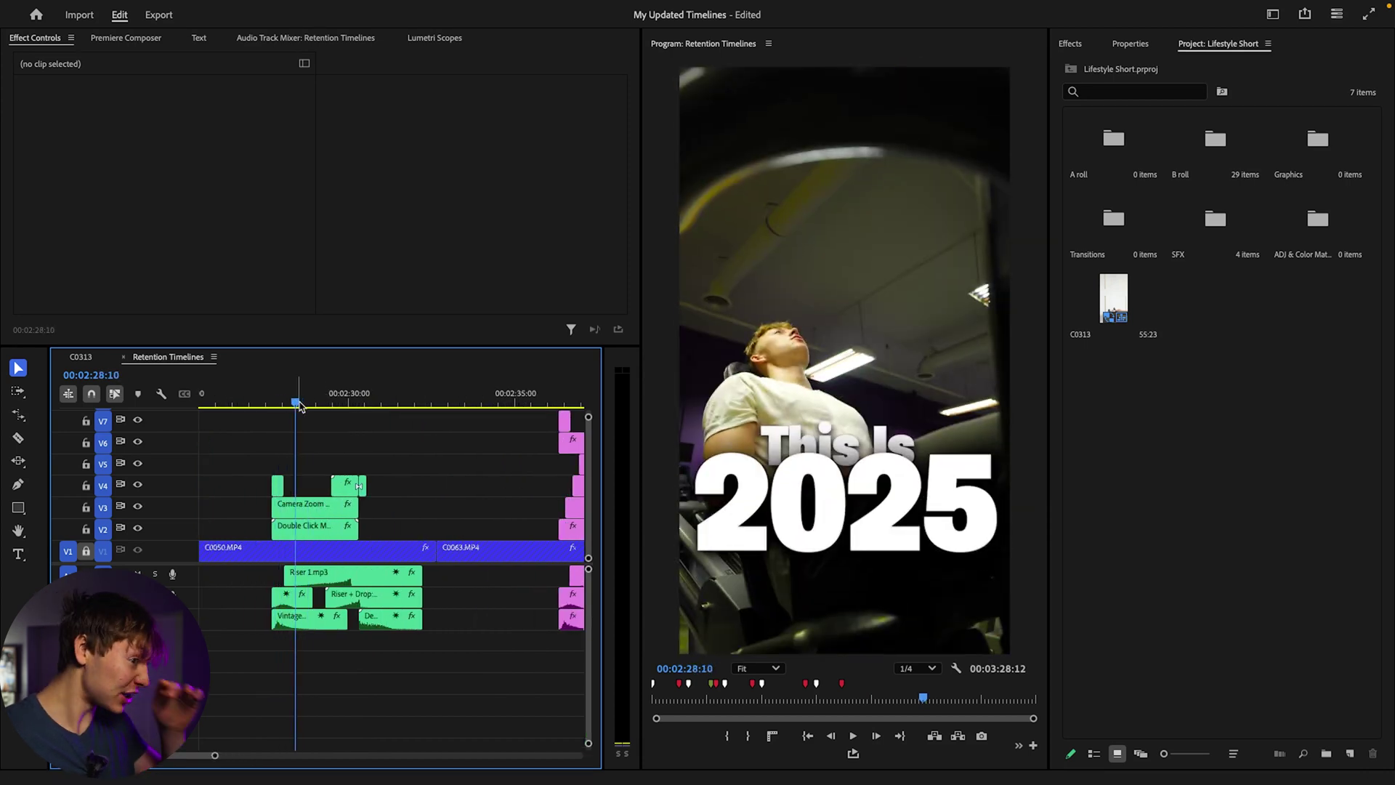
drag(227, 441, 429, 639)
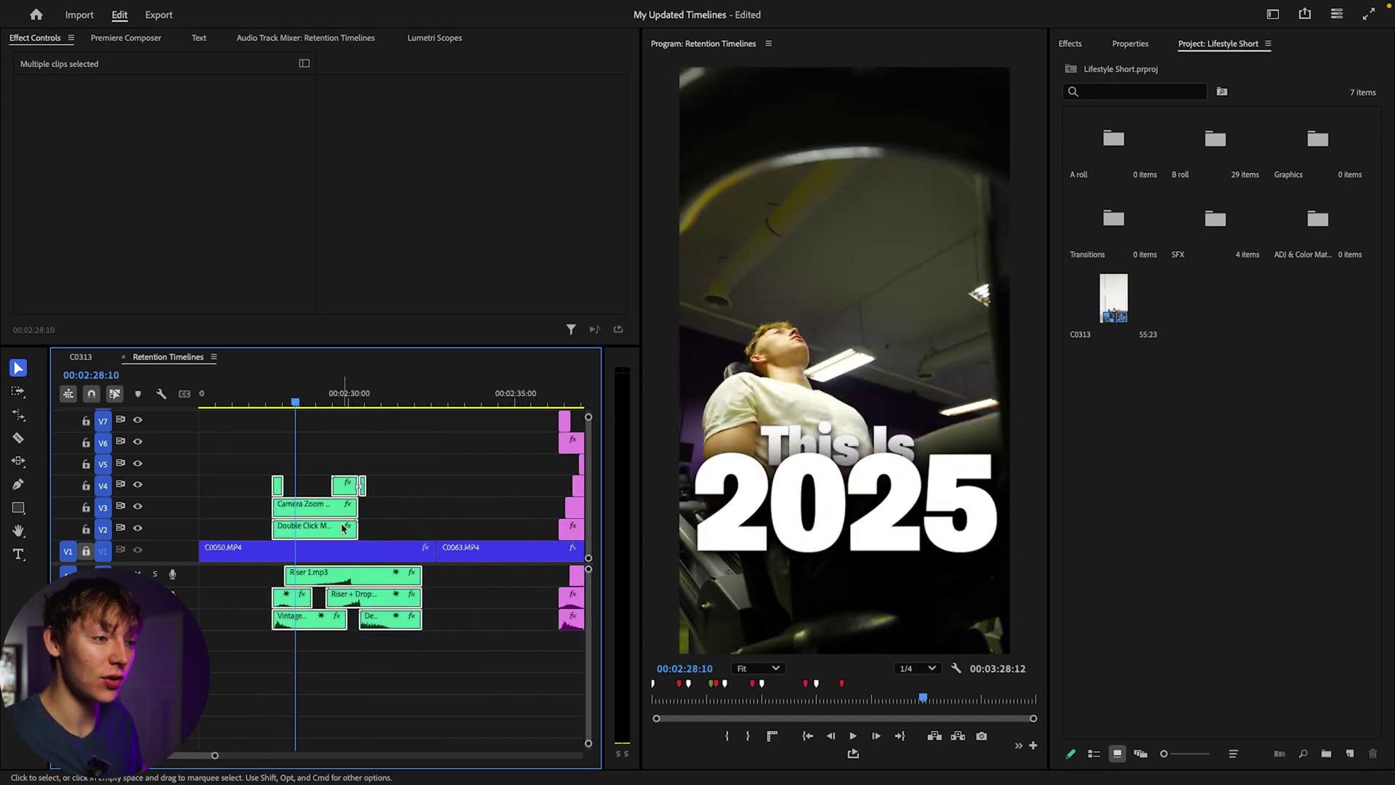
drag(330, 529, 224, 495)
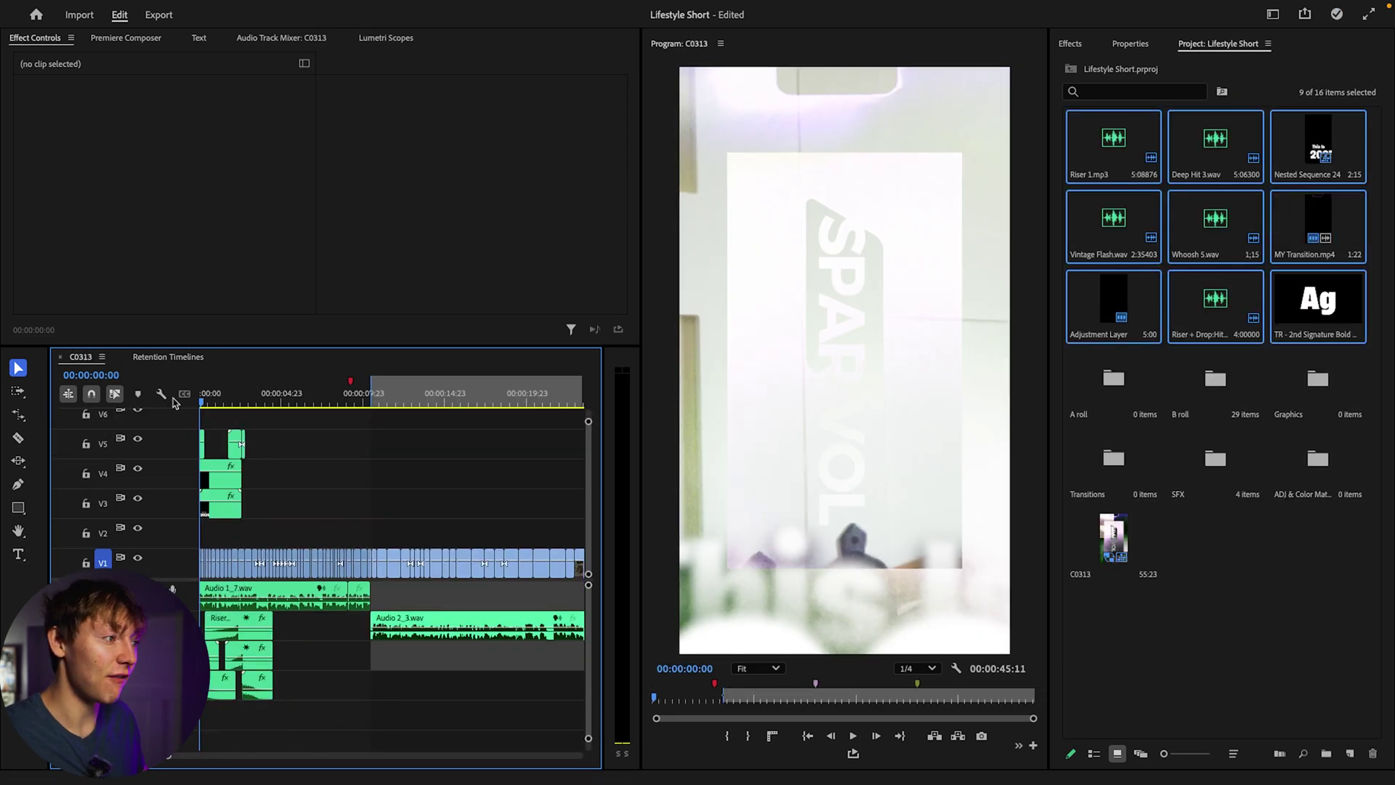
key(space)
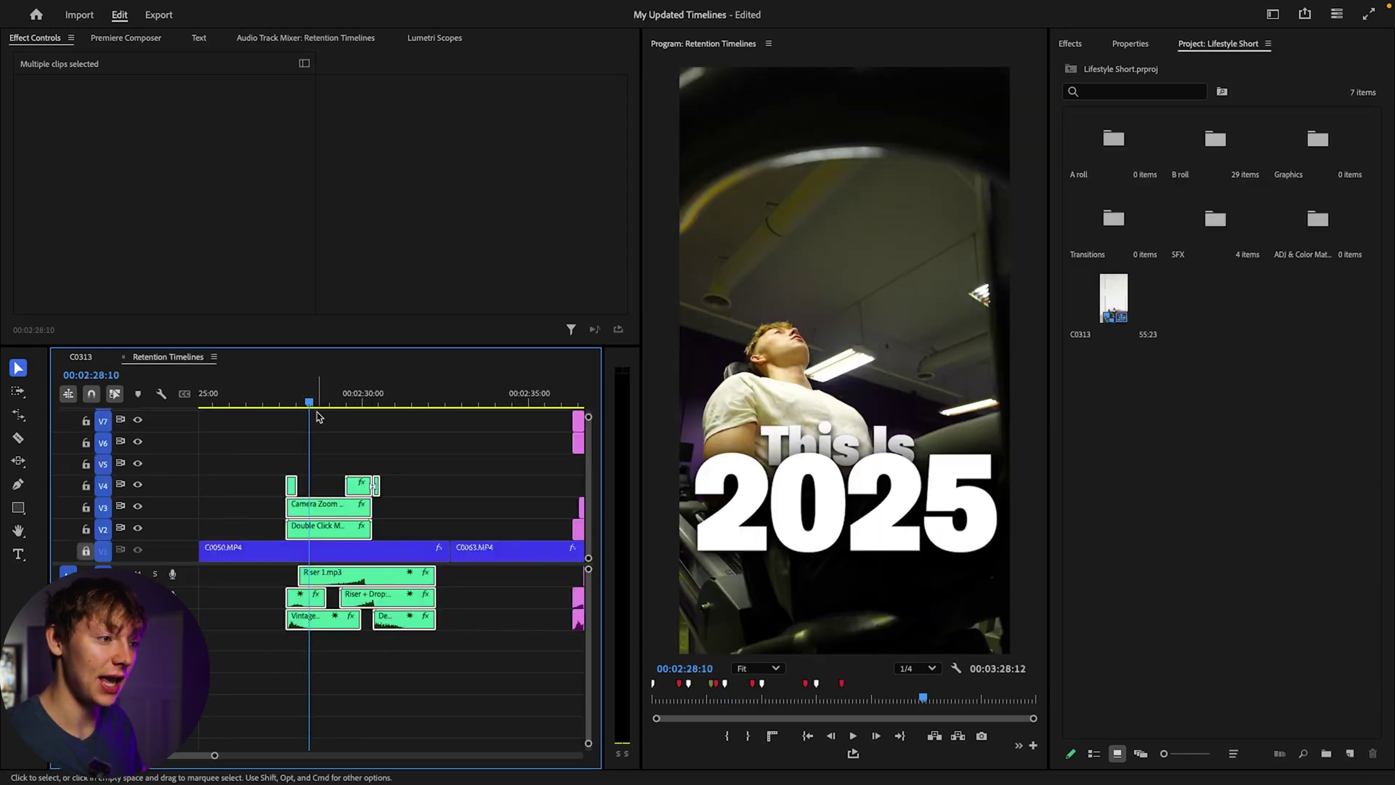
Try the pink "this landscape is Sooo Beautiful" title group from Retention Timelines at the start of C0313, and play it
scroll(385, 435, down, 3)
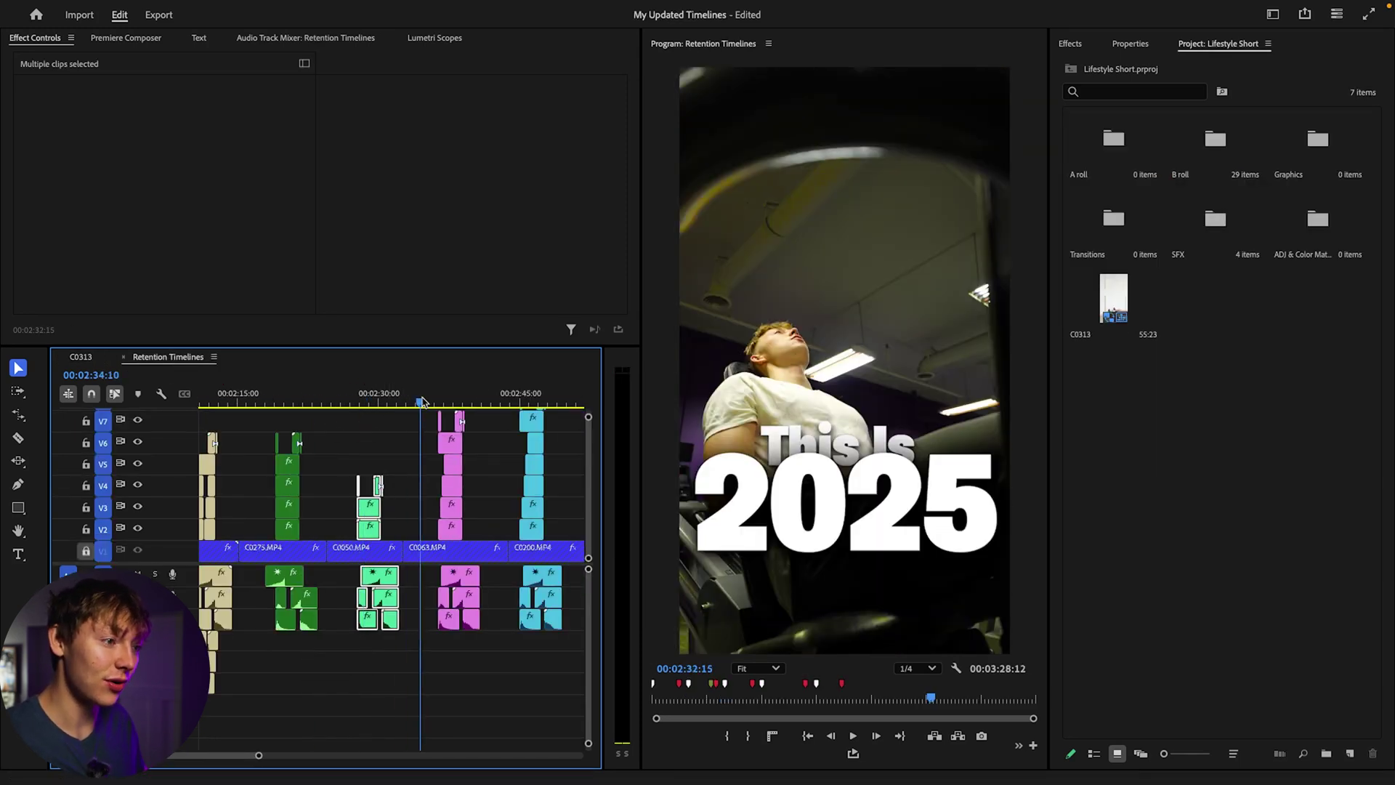
drag(422, 402, 506, 667)
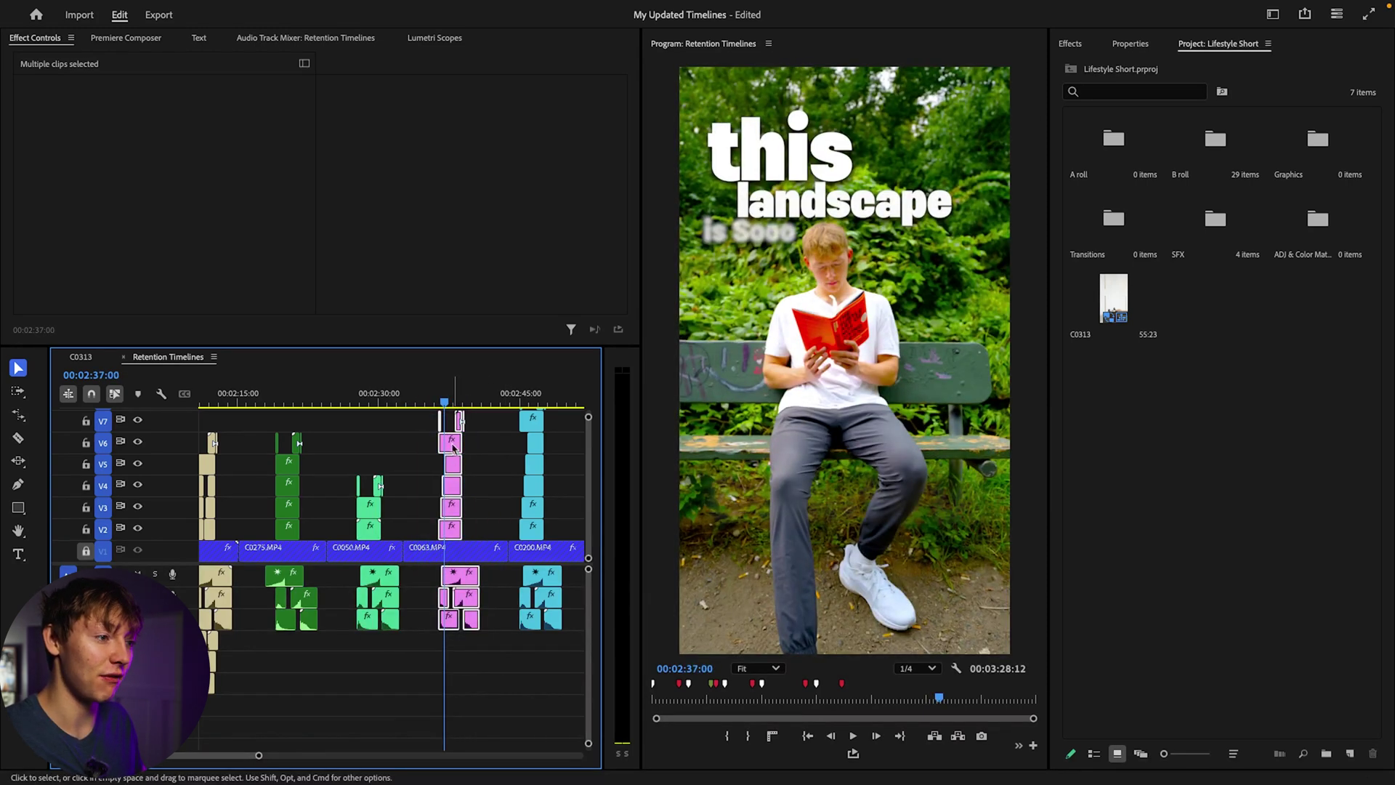
drag(79, 356, 227, 436)
key(space)
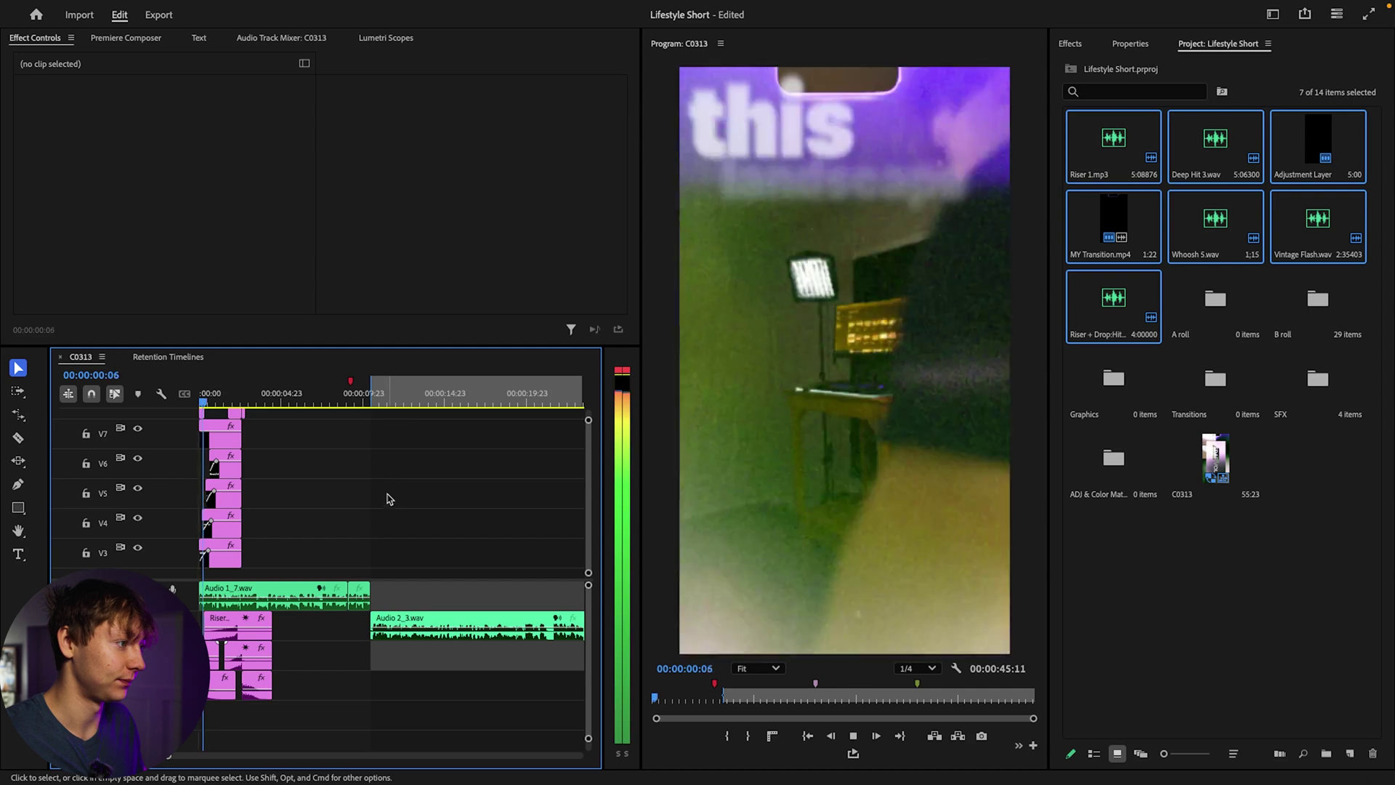
key(space)
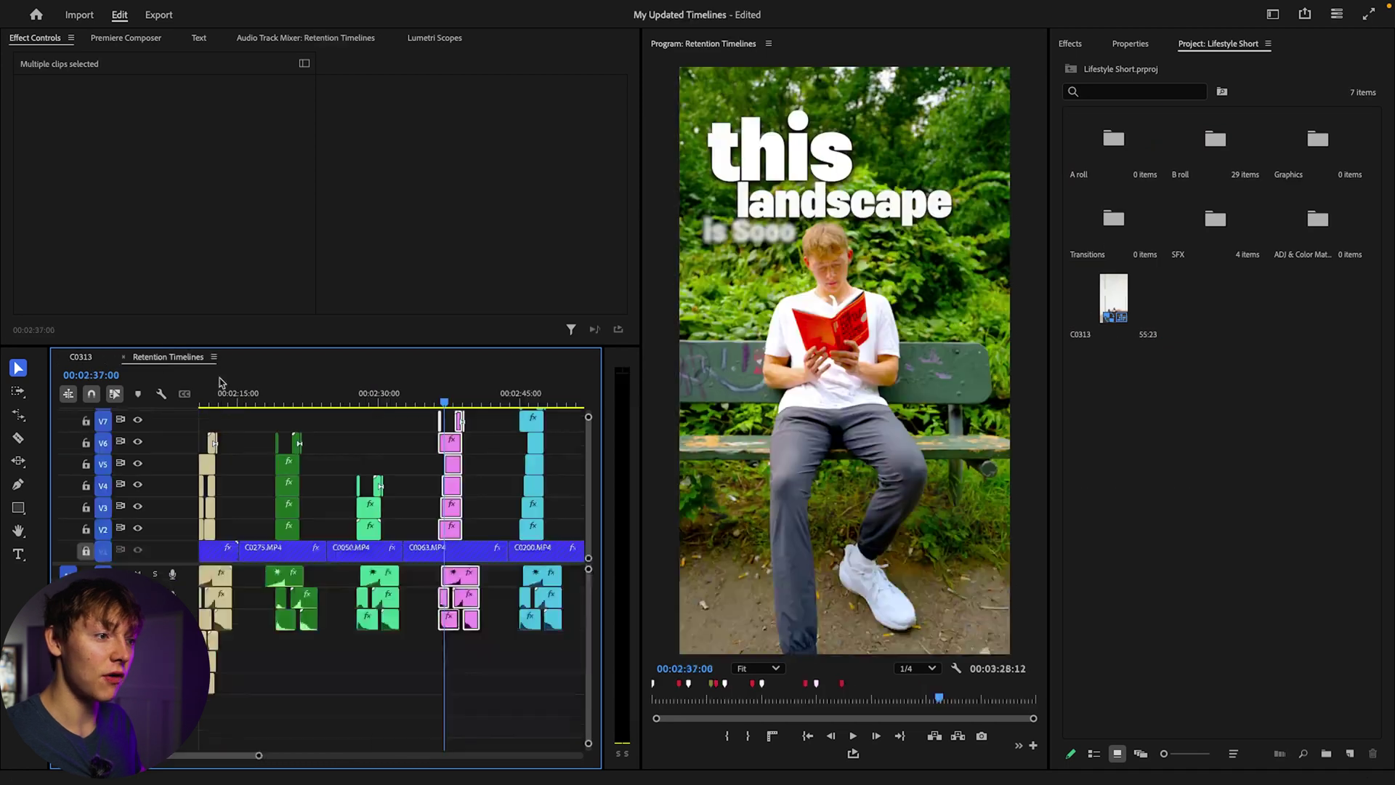
Copy the green "This Is 2025" title group with its transitions and sound effects from Retention Timelines to the start of C0313
key(minus)
key(minus)
key(minus)
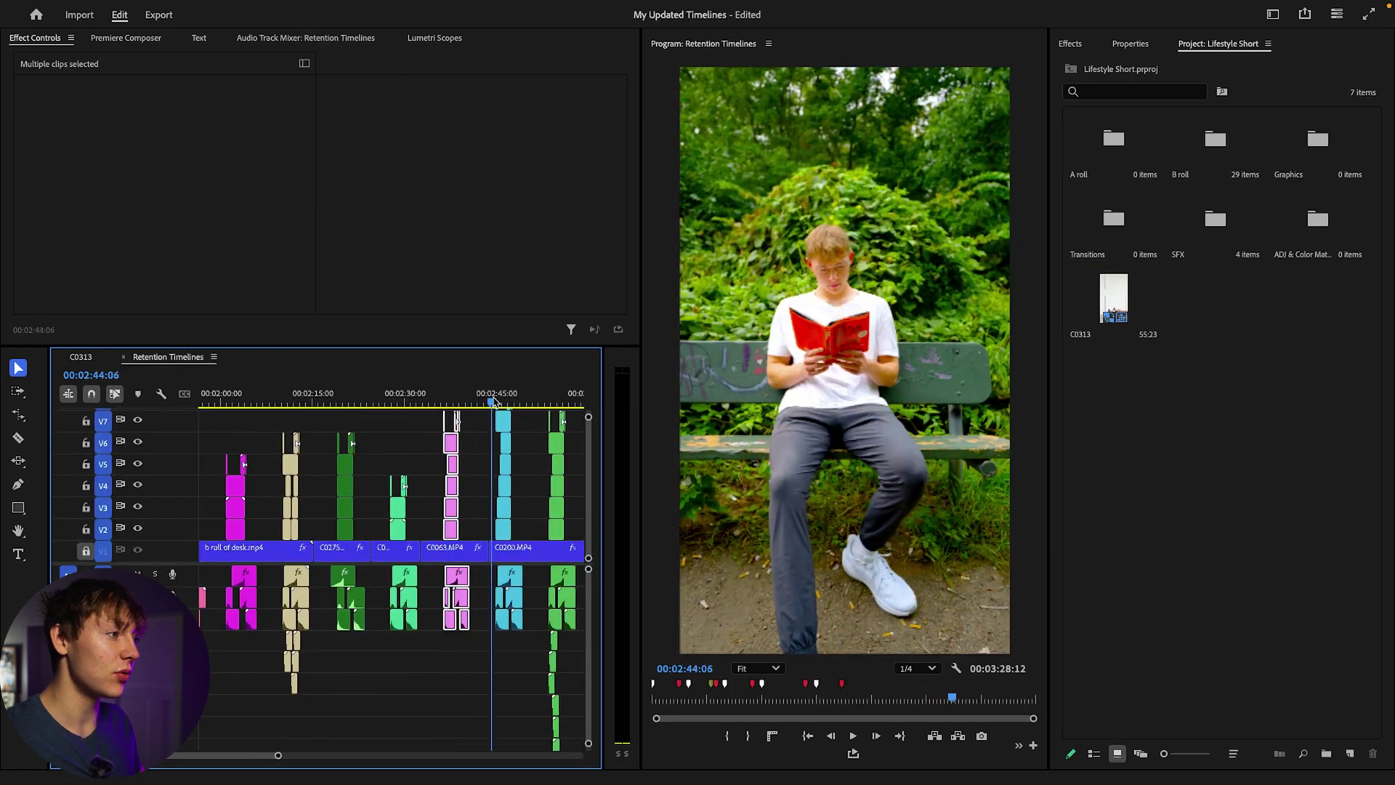
drag(493, 402, 411, 385)
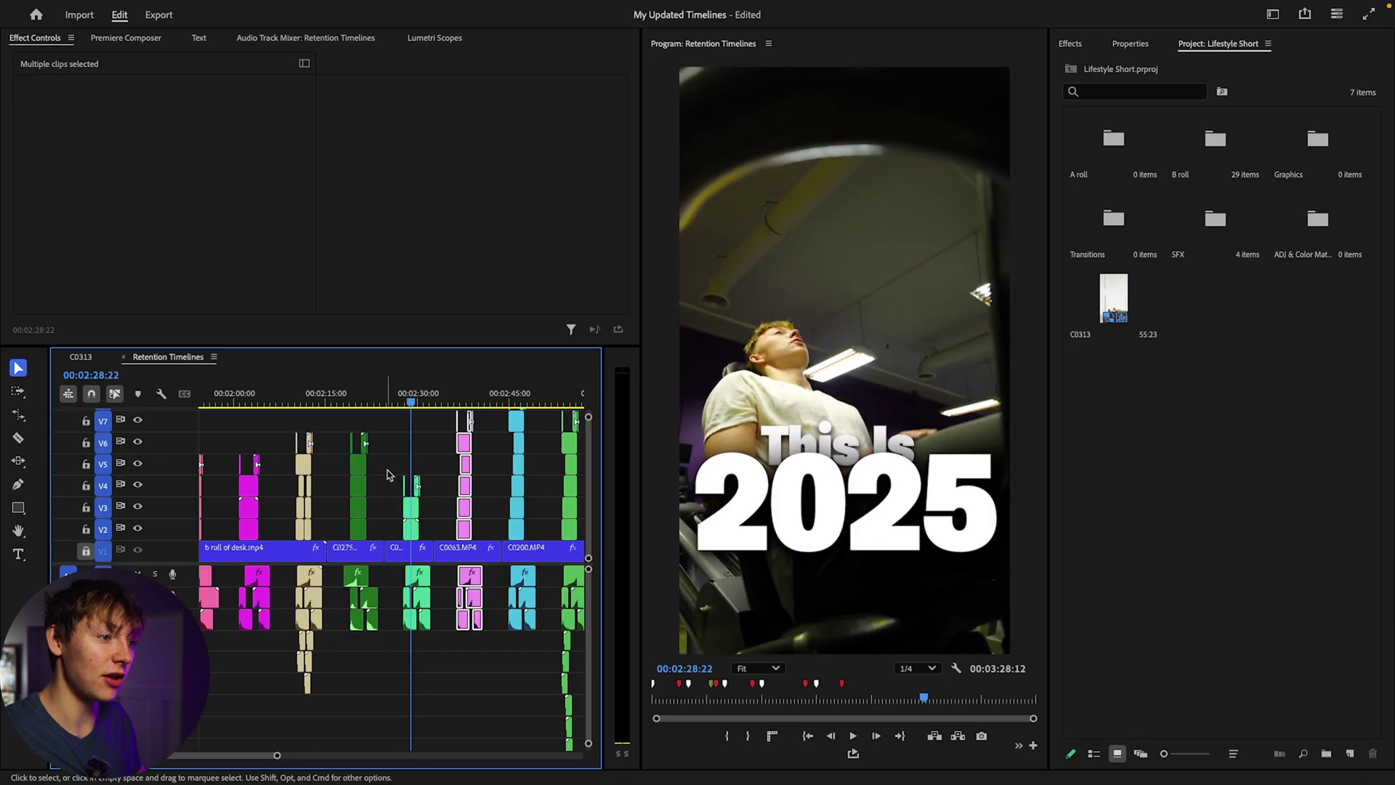
drag(392, 459, 220, 547)
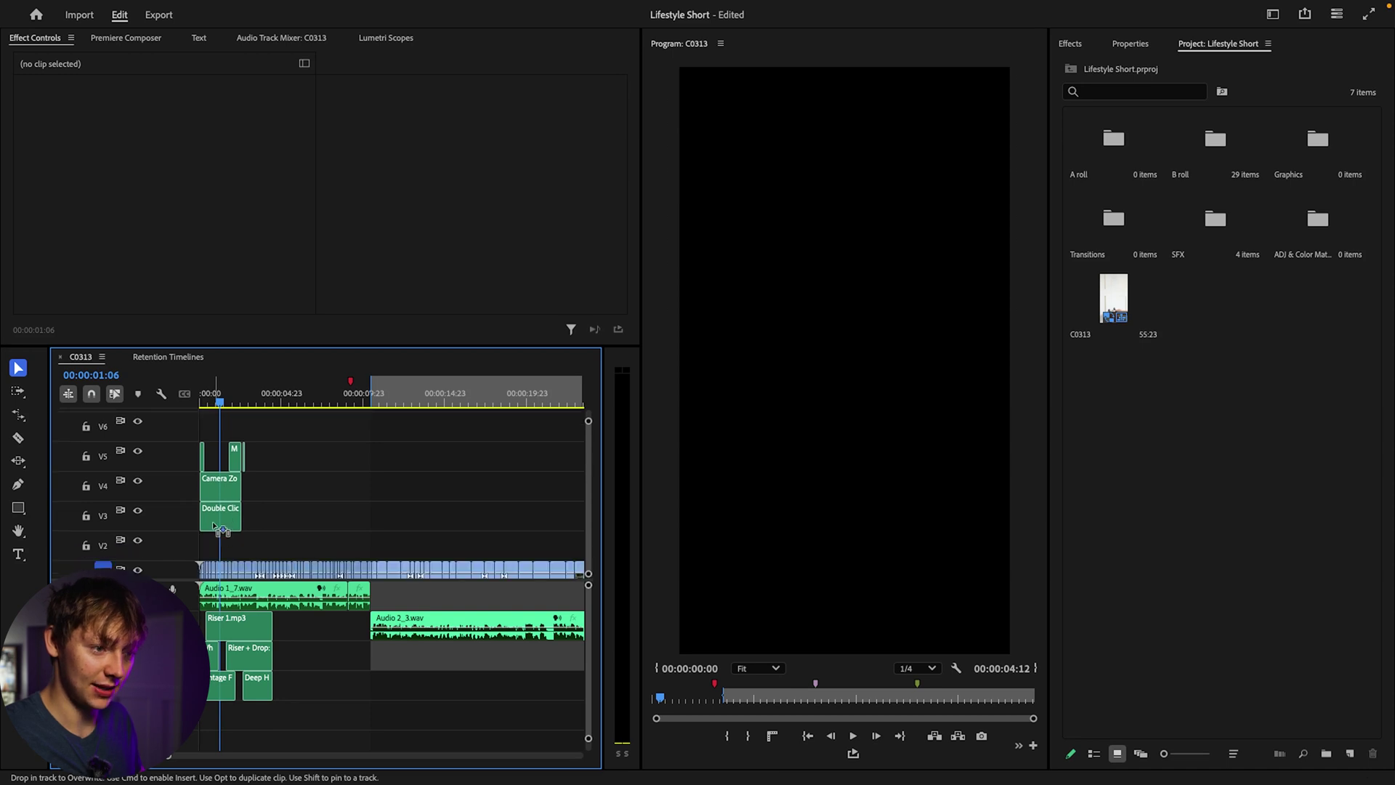
mouse_move(221, 389)
mouse_down()
mouse_move(239, 401)
mouse_move(215, 405)
mouse_up()
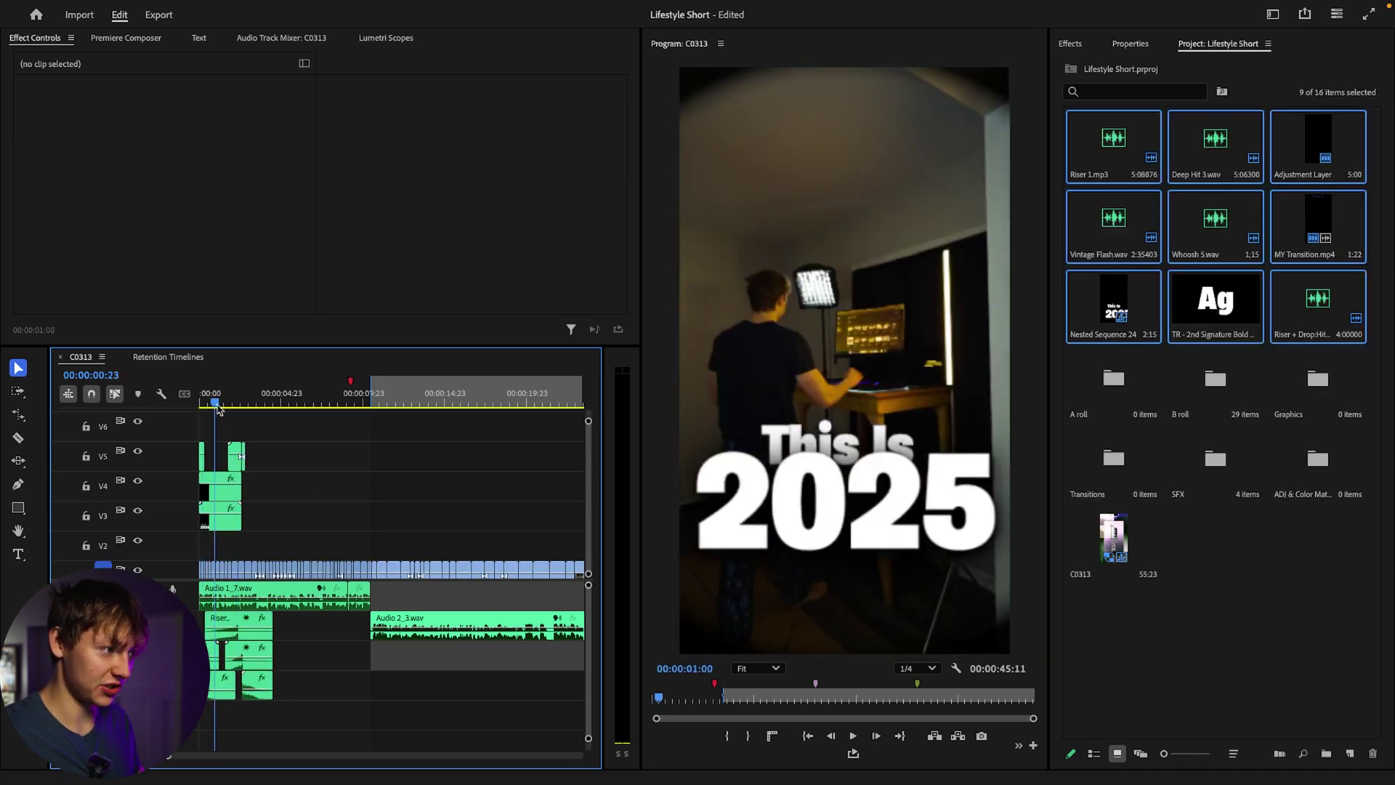
In the nested title at the start of C0313, replace "This Is" with "Day In The Life" and reduce its font size to fit the frame
key(=)
key(=)
key(=)
key(=)
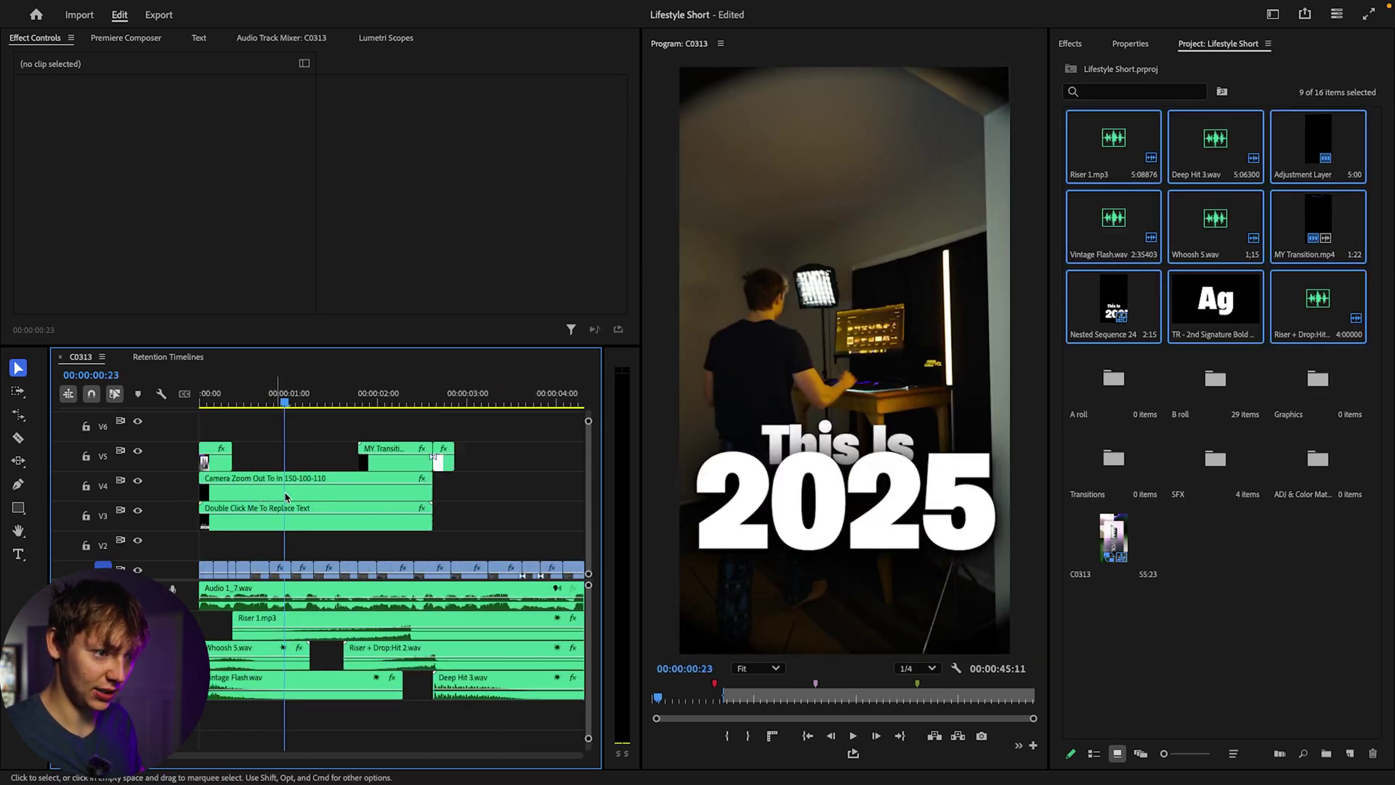
scroll(318, 519, down, 1)
double_click(296, 514)
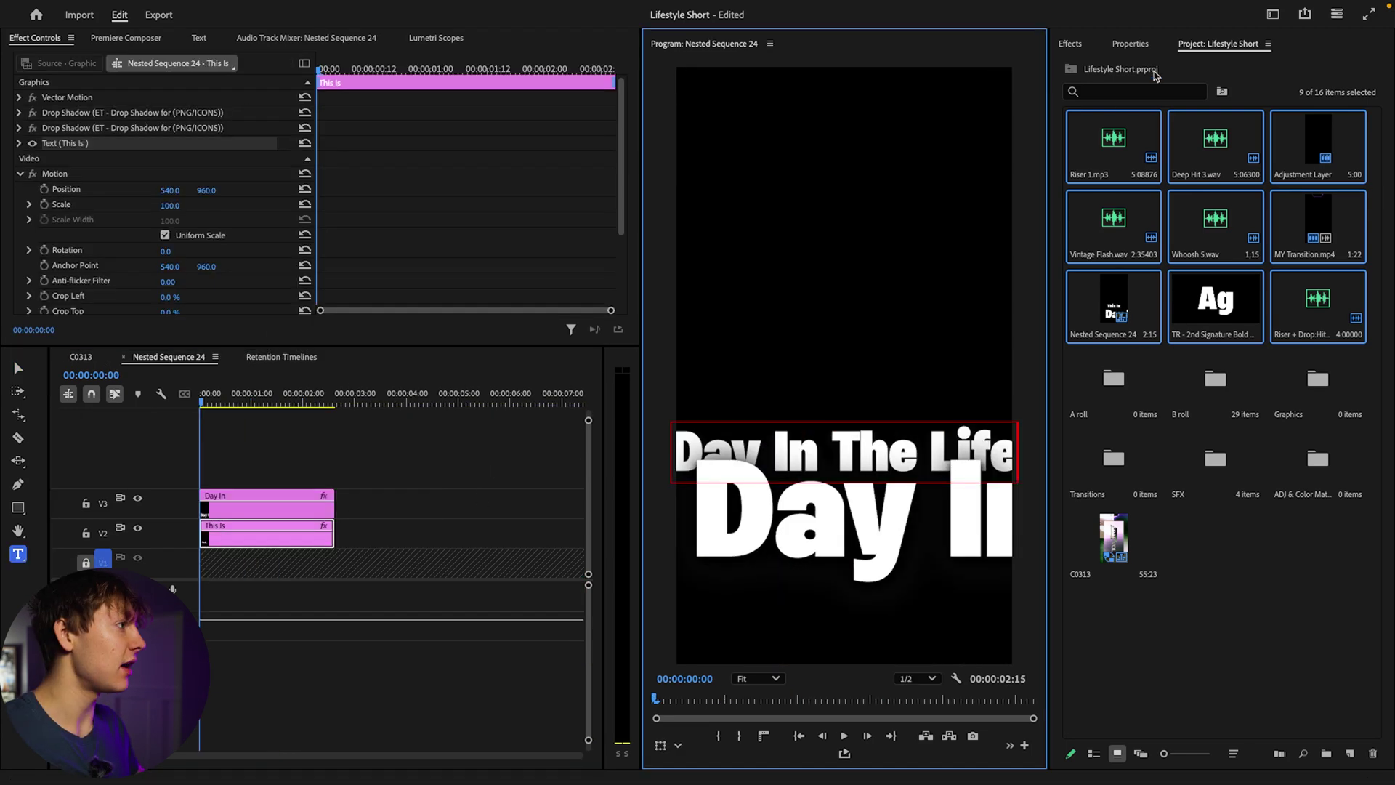
click(1126, 45)
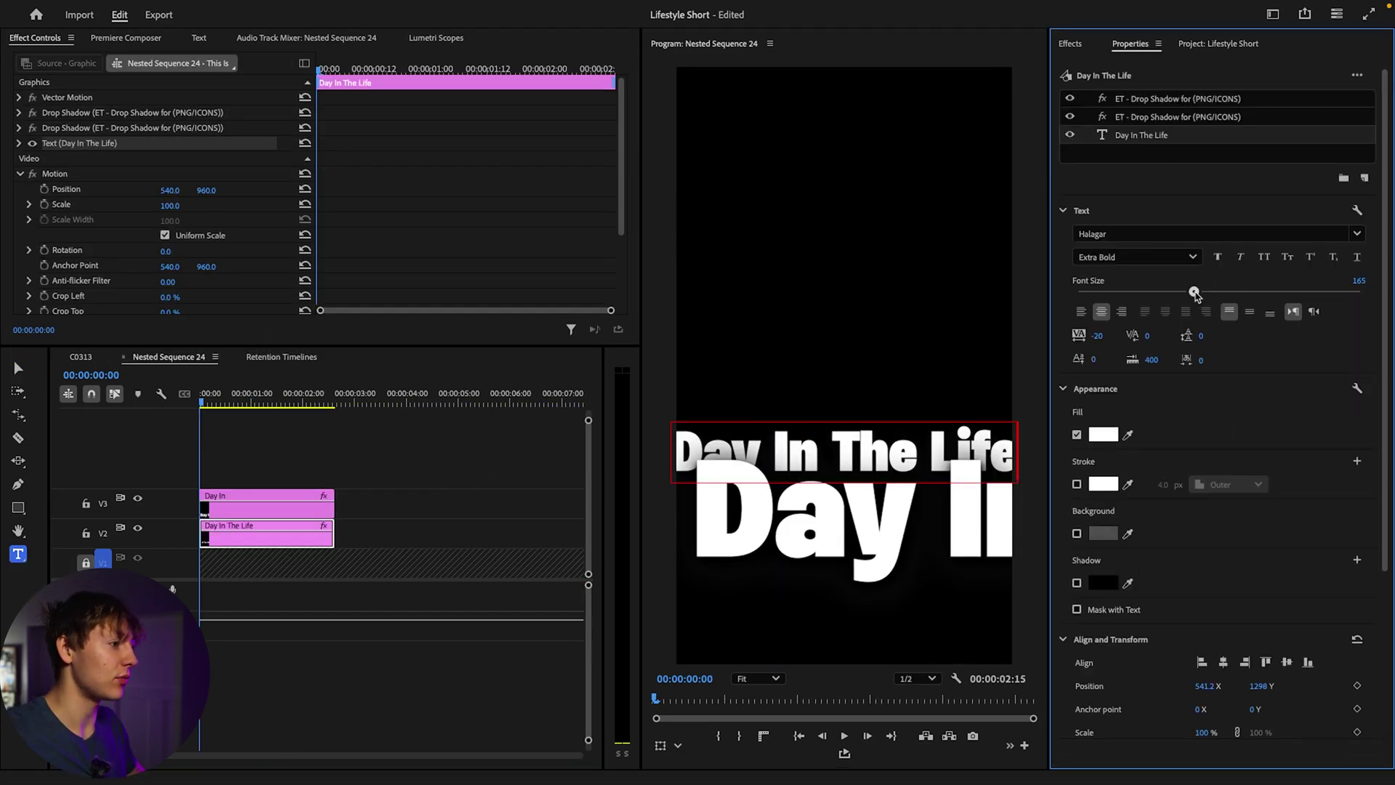
click(788, 434)
key(super+a)
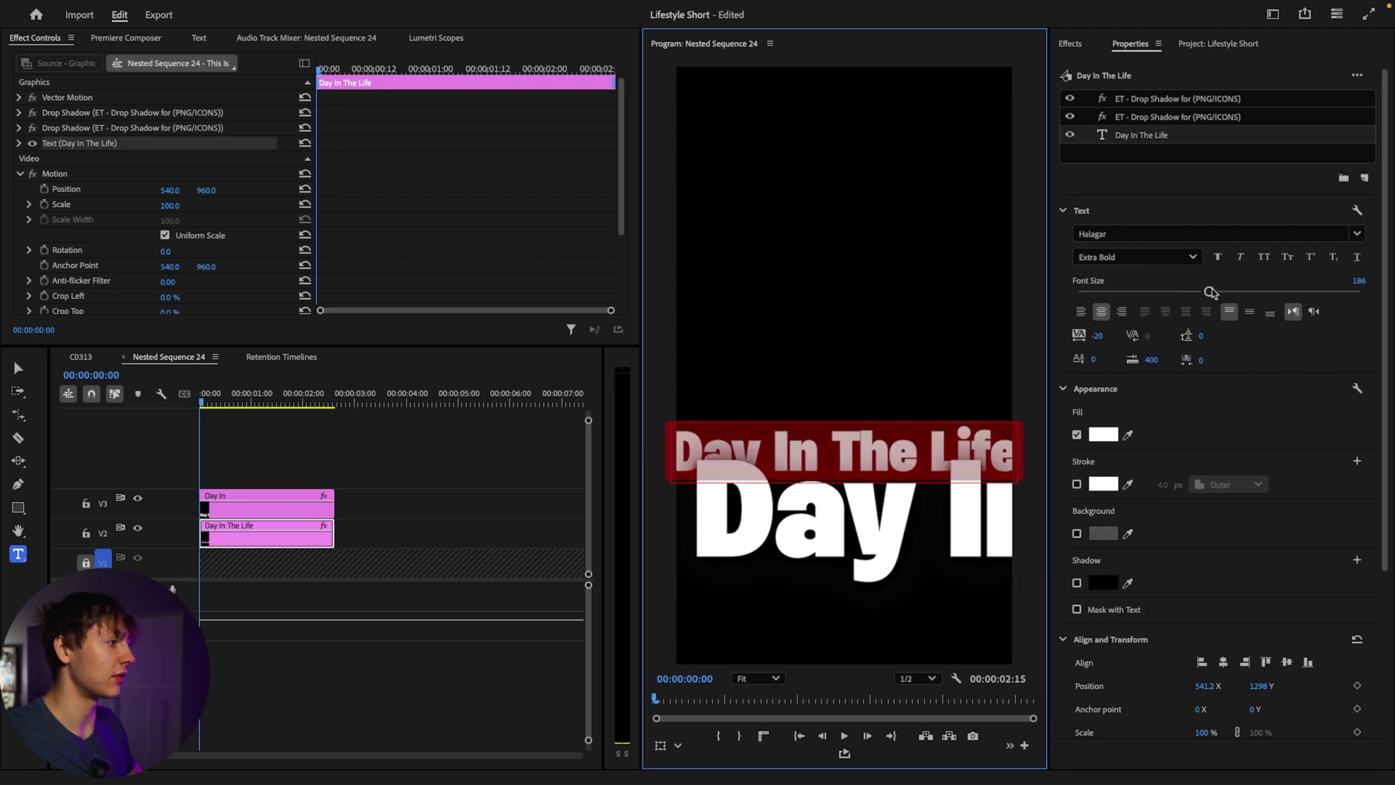
drag(1210, 292, 1192, 292)
Replace the large title text on V3 with "Full Time Creative" and reduce its font size to 138
click(239, 487)
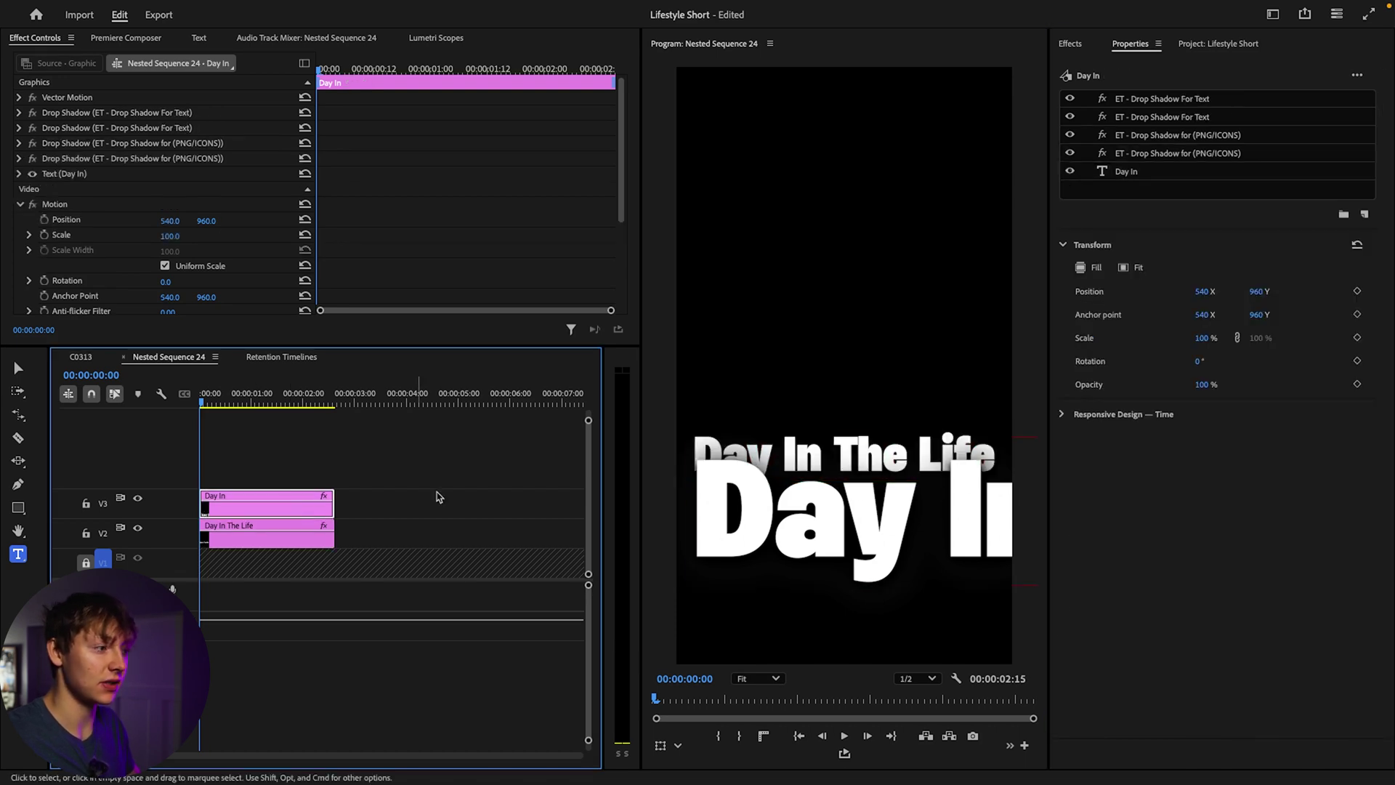
click(761, 533)
key(ctrl+a)
text(Full Ti)
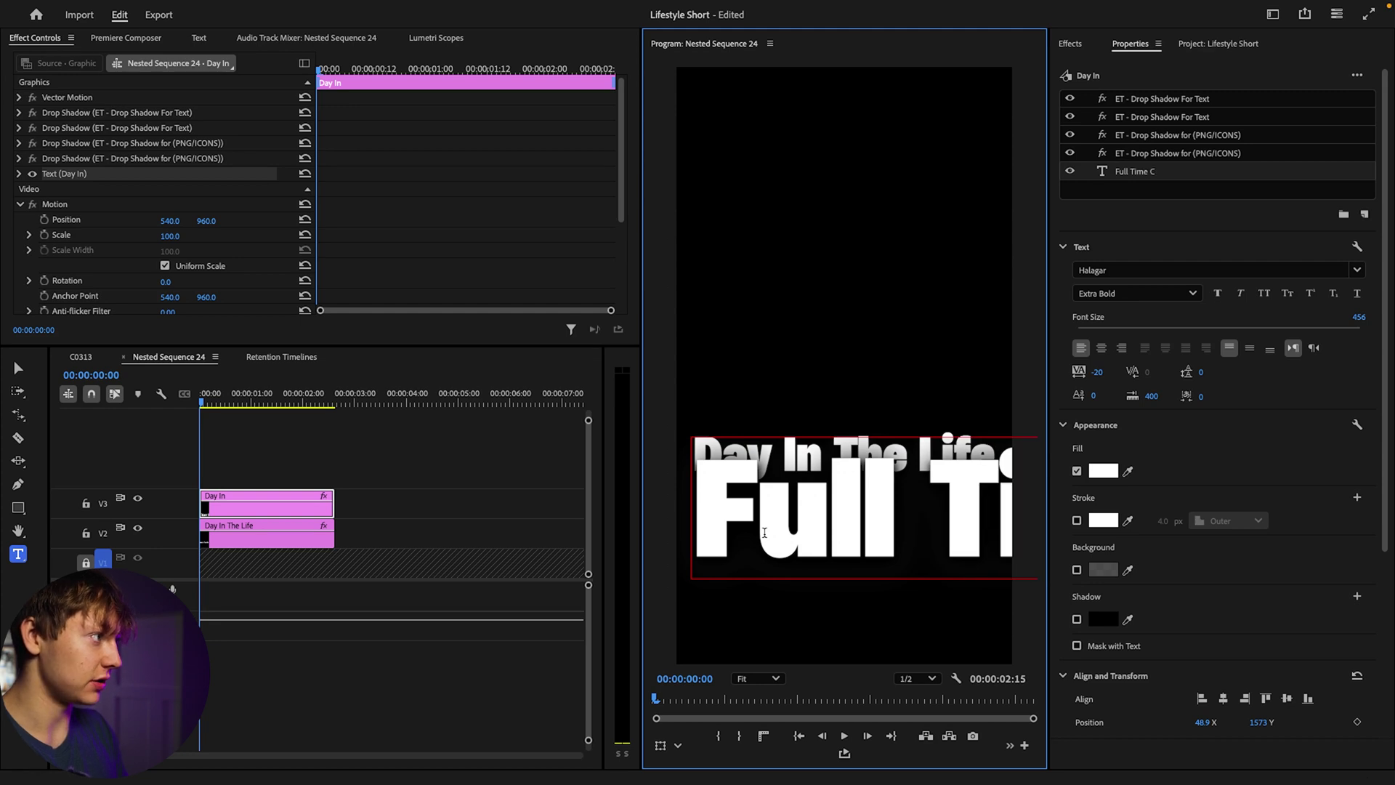
triple_click(863, 515)
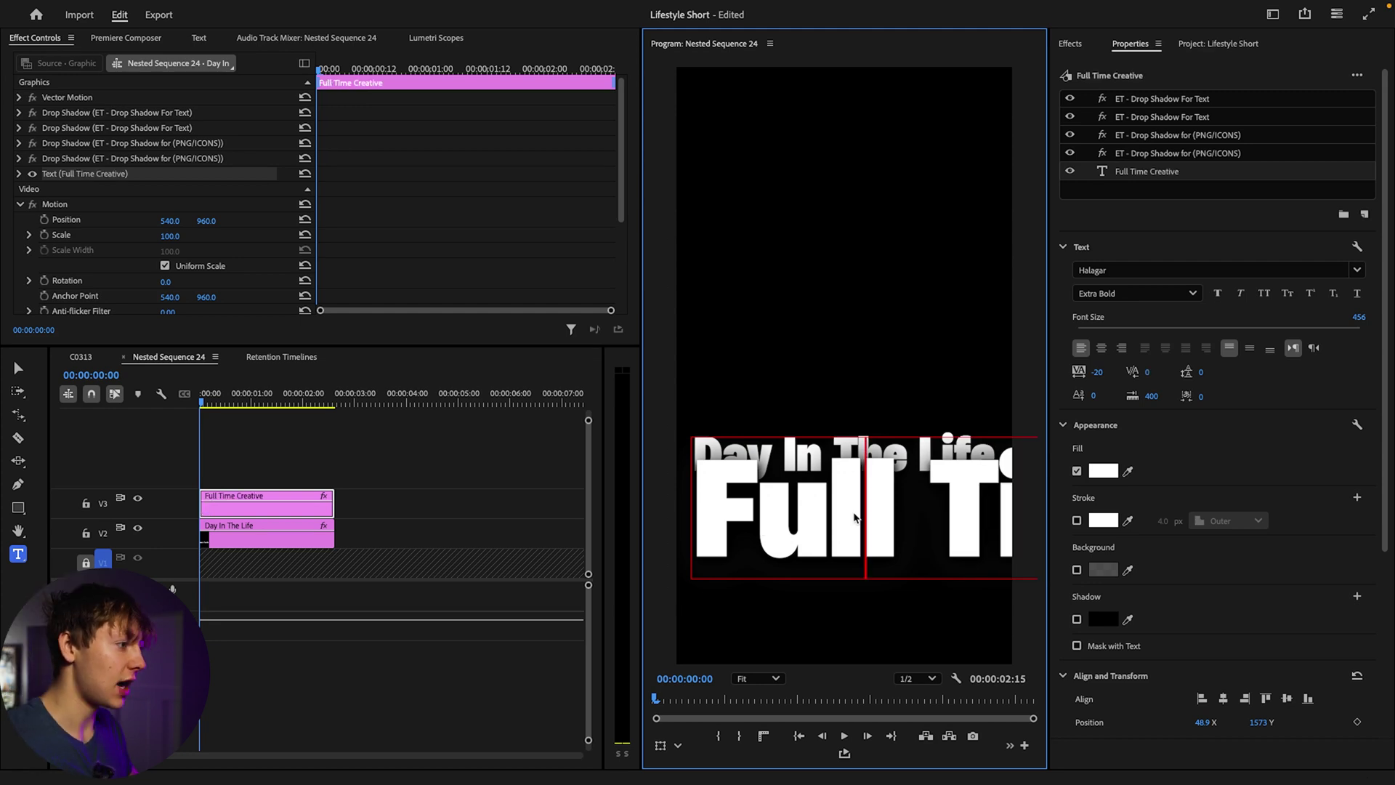
drag(1358, 328, 1175, 328)
Break the "Full Time Creative" title onto two lines before "Creative" and enlarge it to fill the frame width
scroll(1175, 328, down, 2)
click(859, 527)
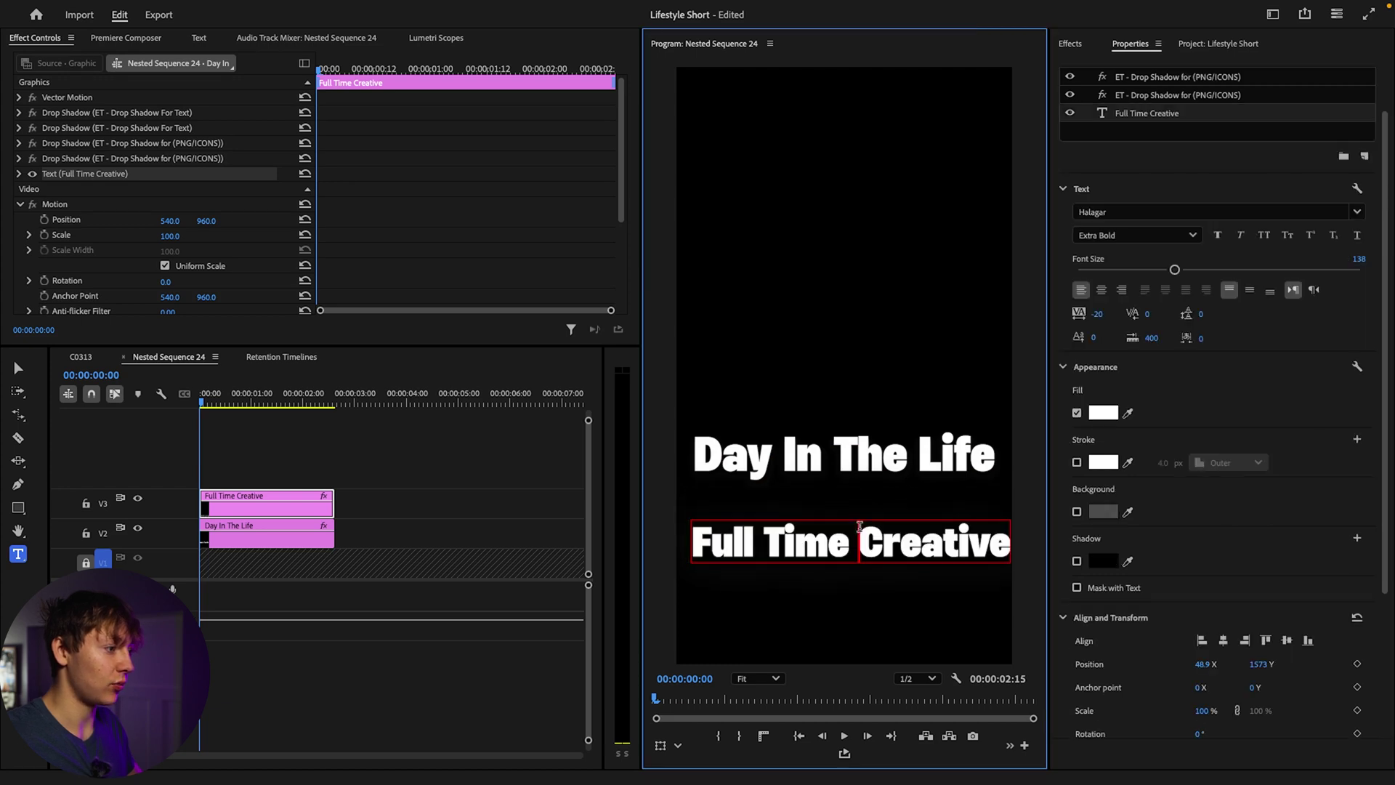
key(Return)
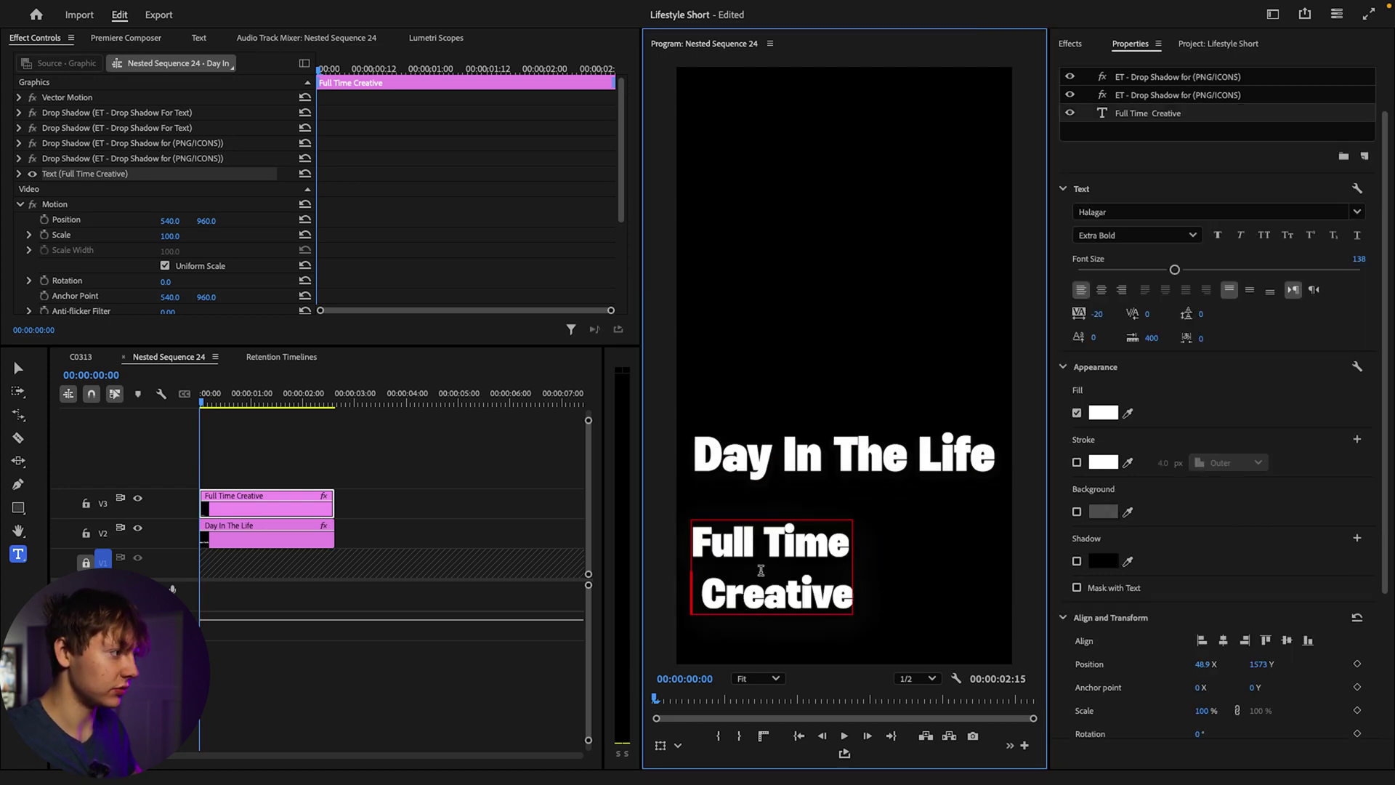
double_click(848, 589)
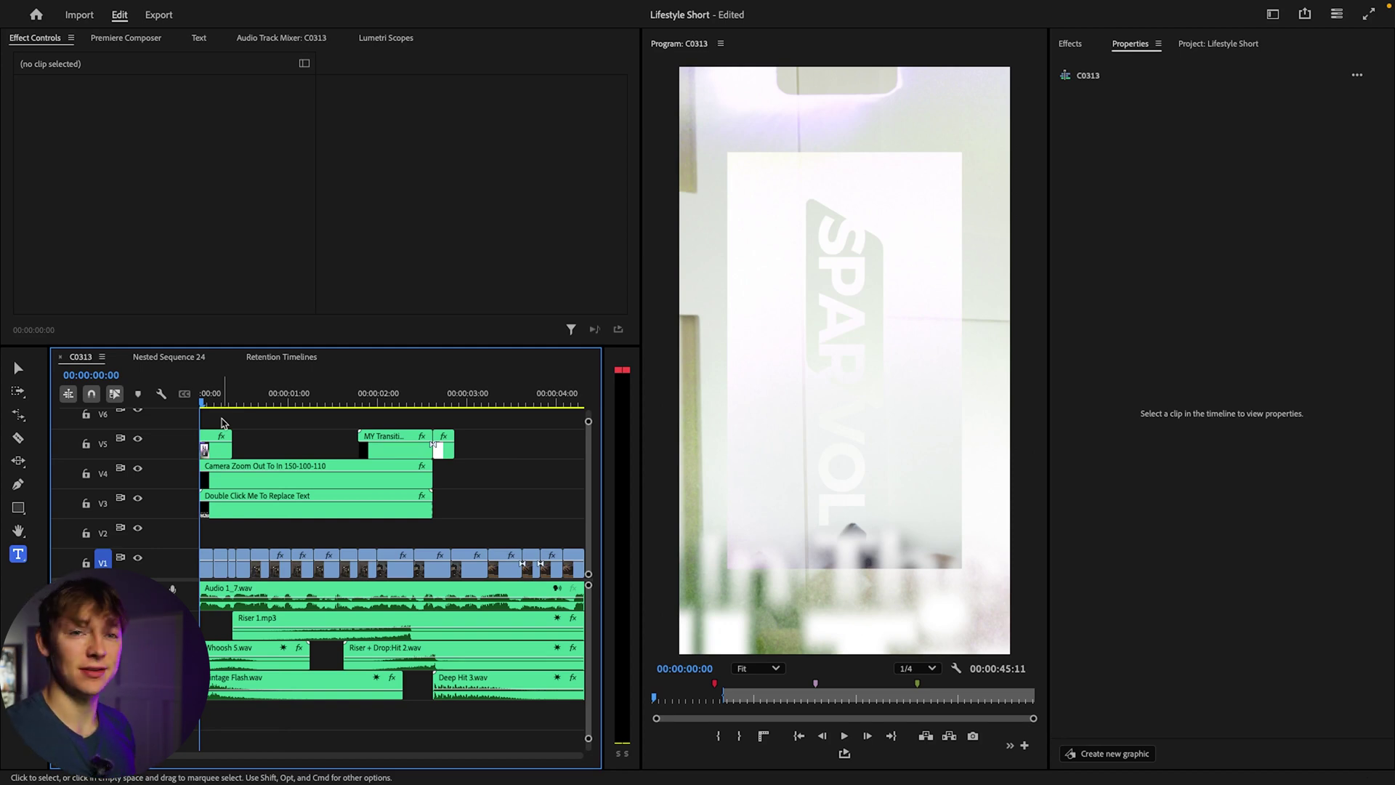
Play the opening of C0313 to review the "Day In The Life Full Time Creative" title, its transition and sound effects
key(space)
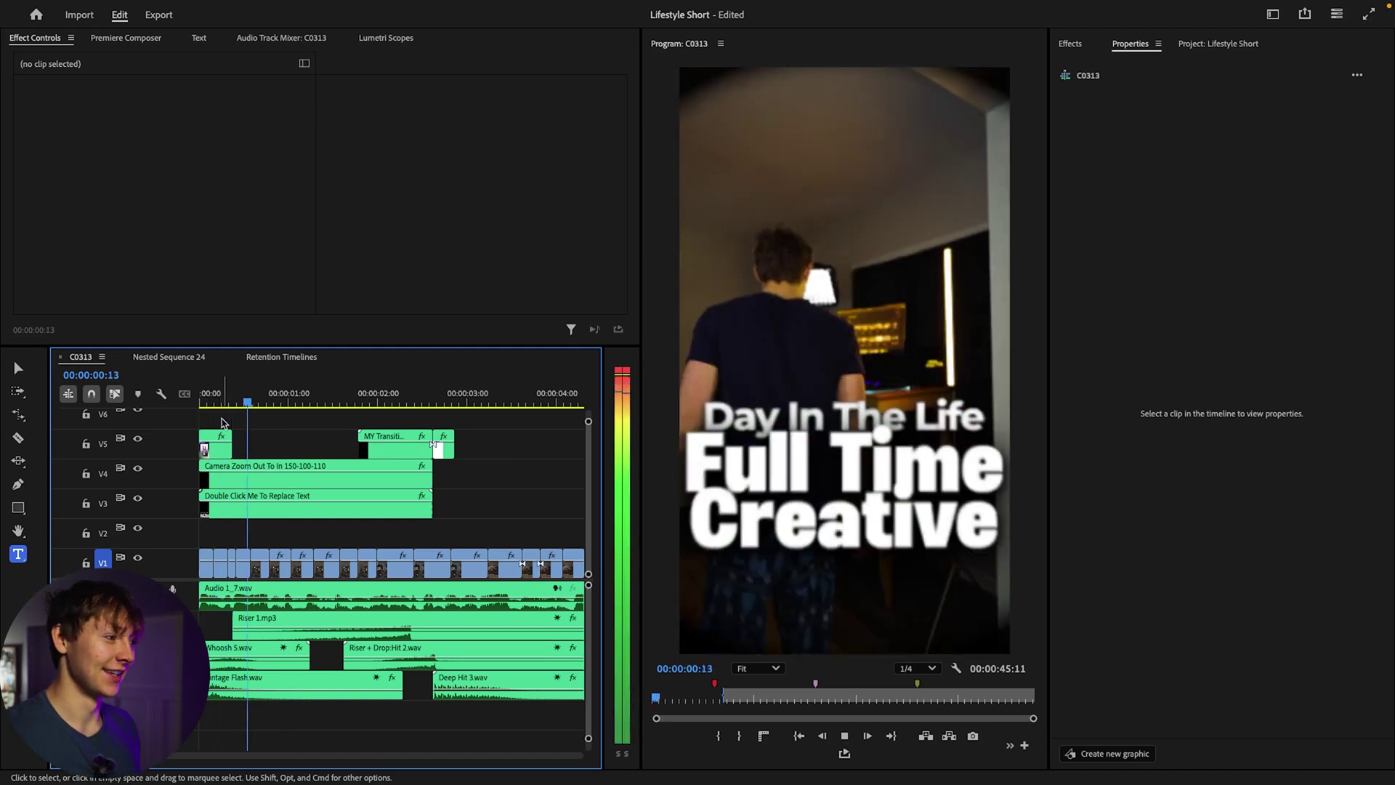
key(space)
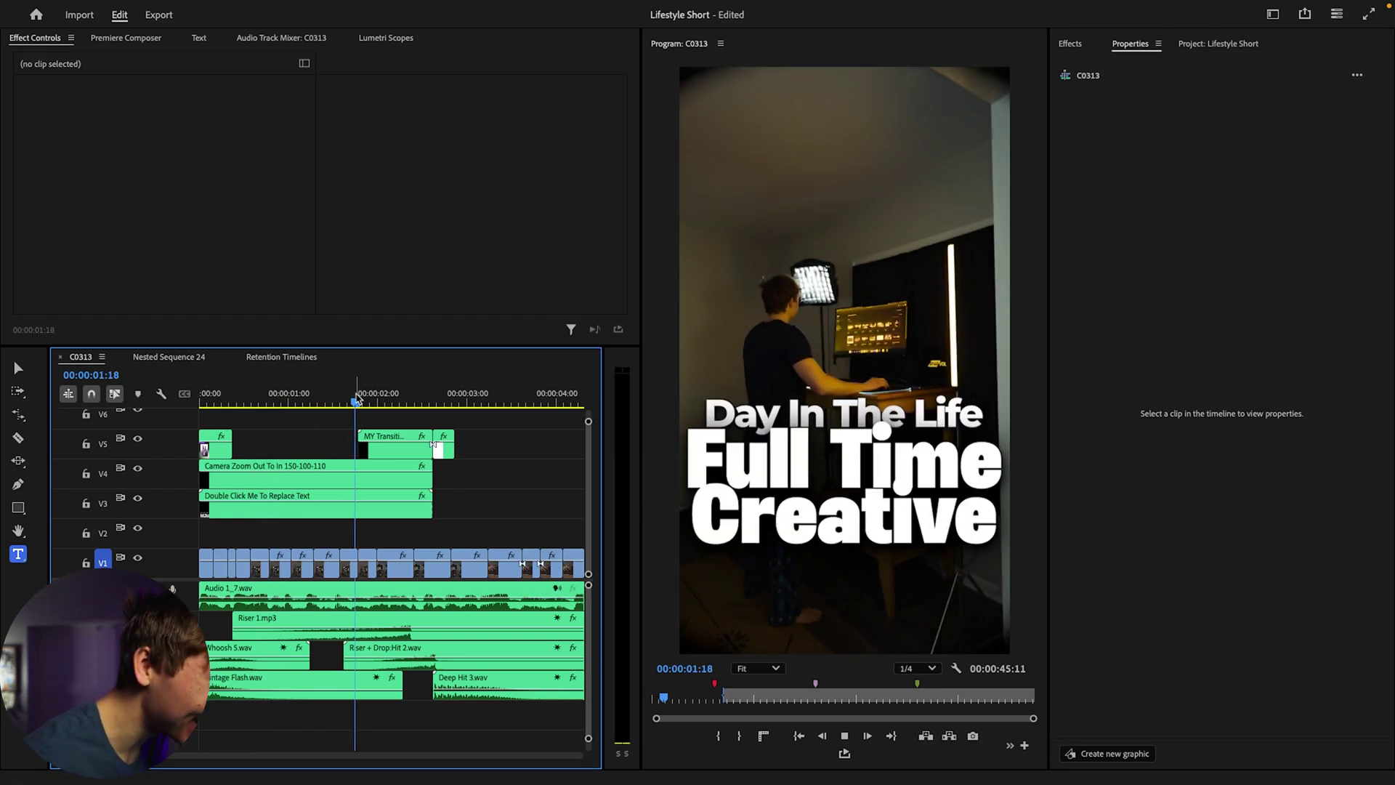
key(space)
key(space)
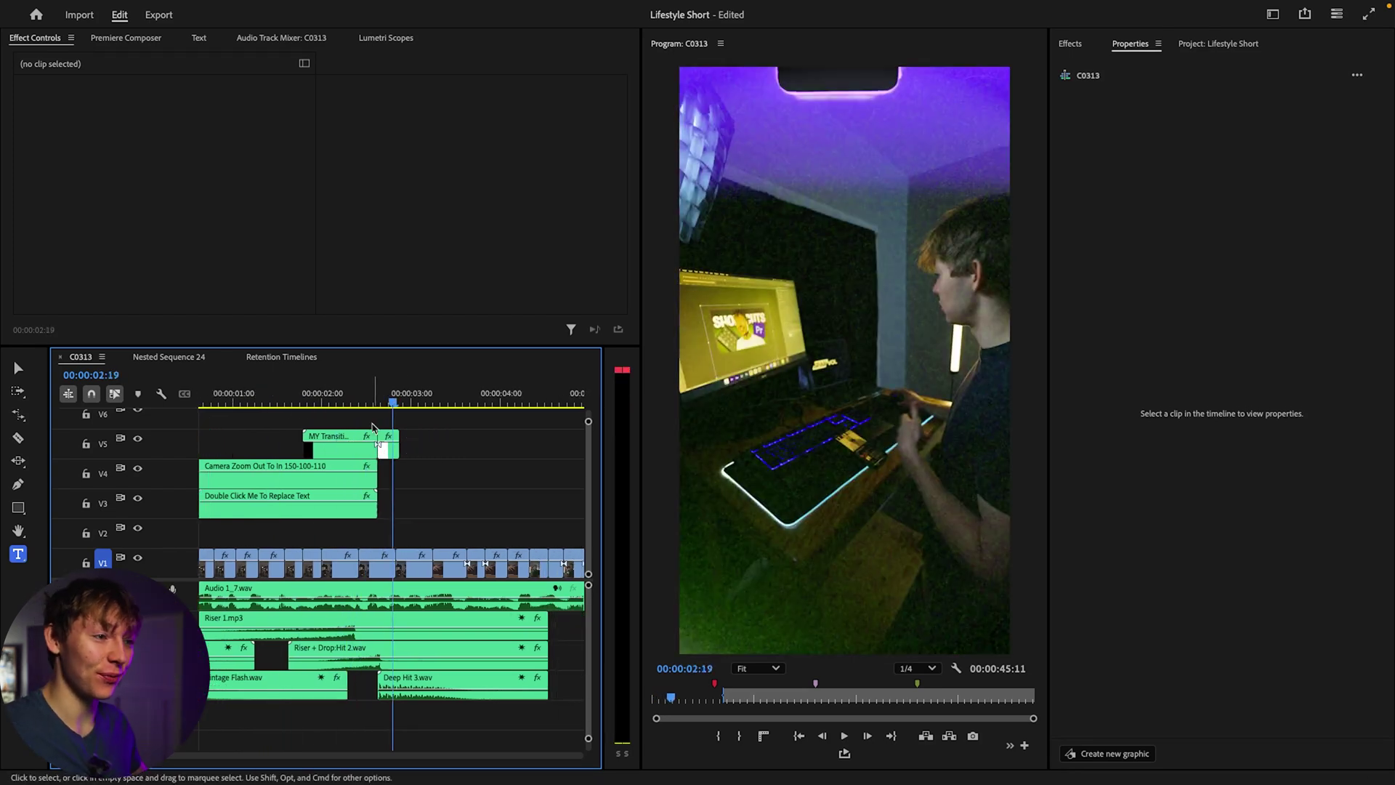
key(Home)
key(space)
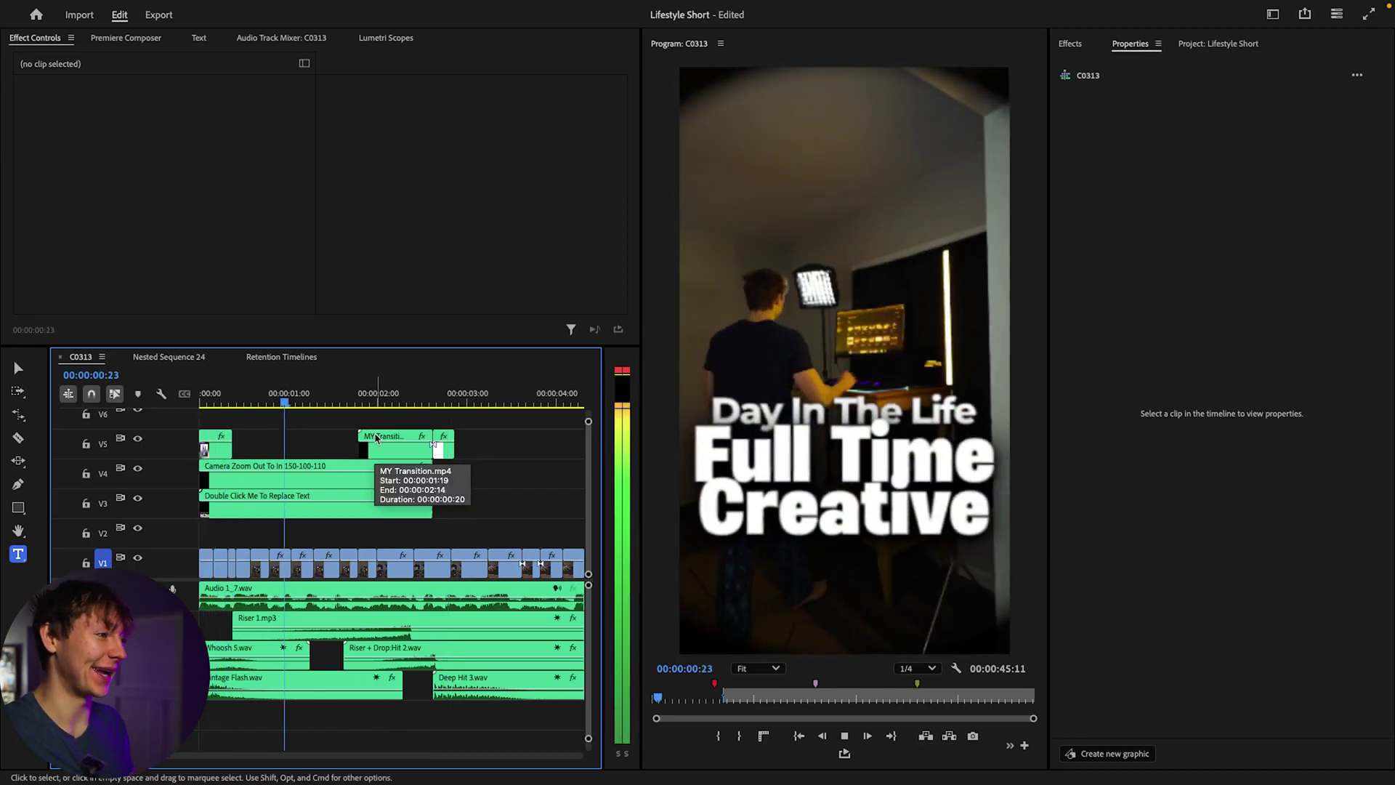